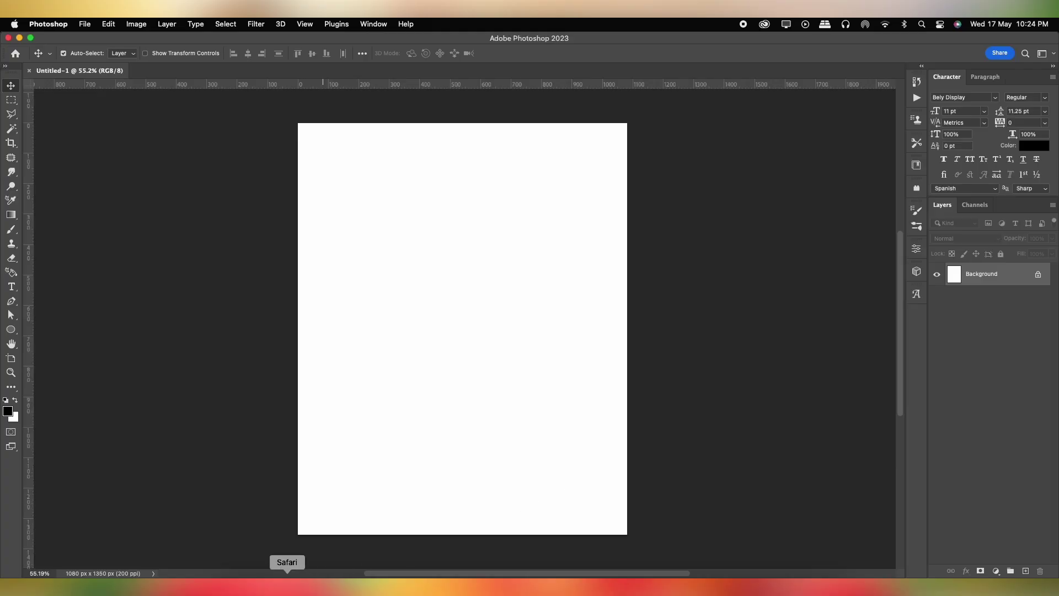
# Place the Product.png jar image and delete its white background layer.
pyautogui.click(232, 585)
pyautogui.click(287, 218)
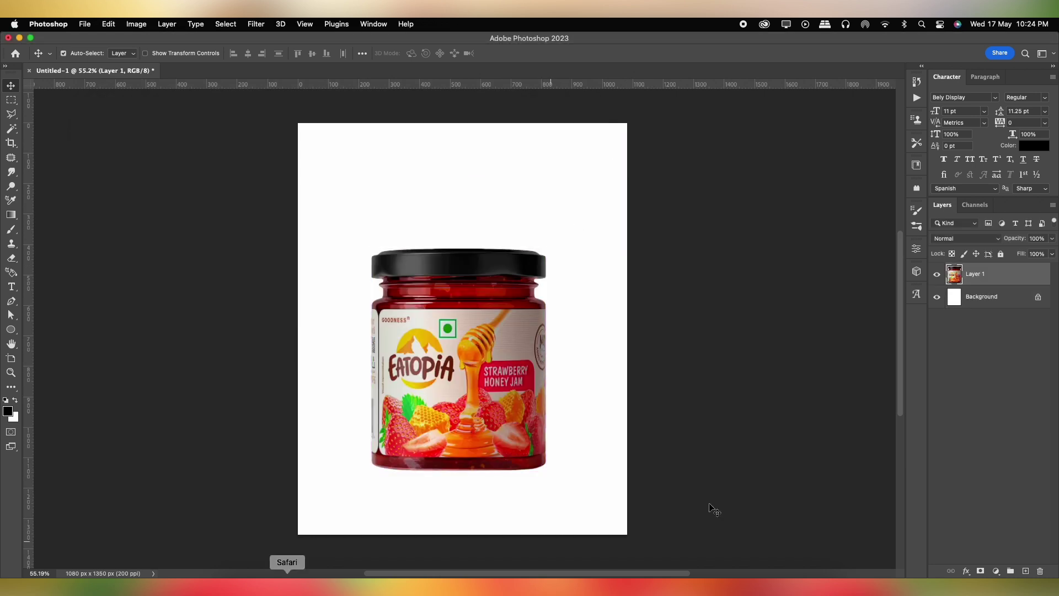
pyautogui.click(1040, 298)
pyautogui.press('Delete')
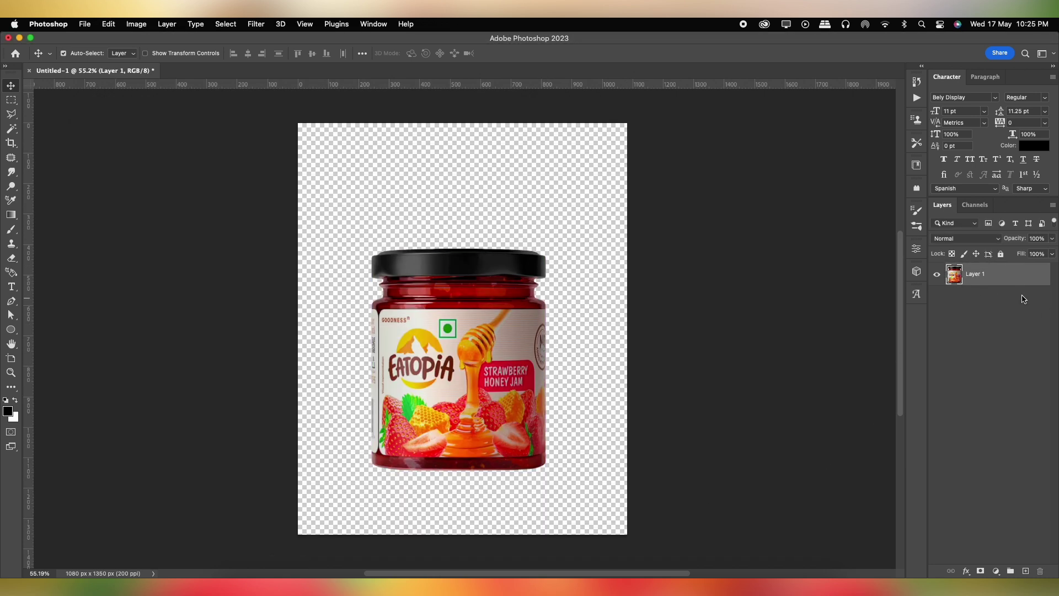
# Add the Table.png marble surface beneath the jar, then drag the landscape image in.
pyautogui.click(234, 586)
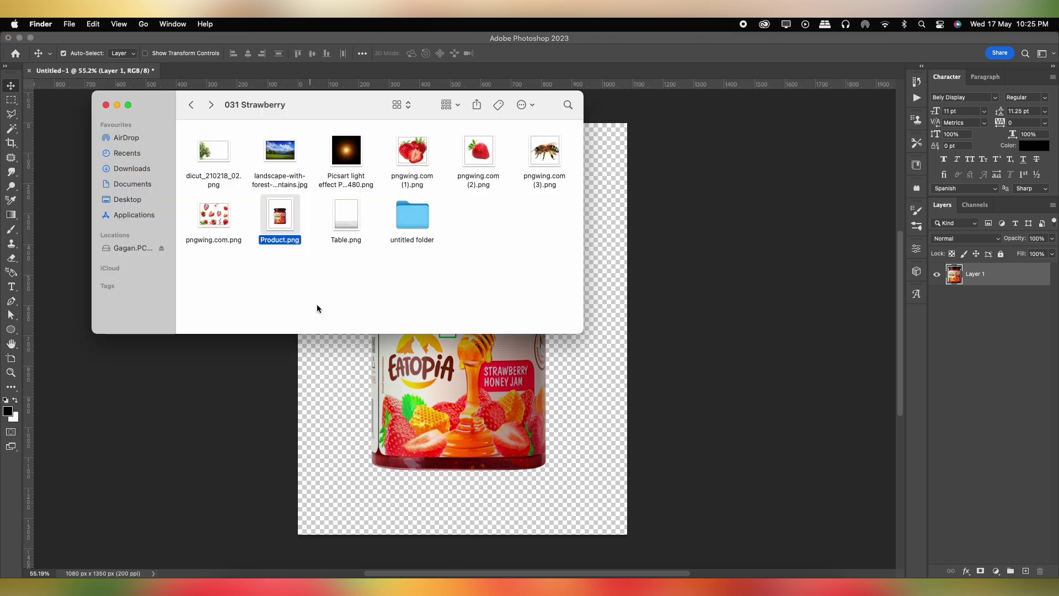
pyautogui.click(349, 224)
pyautogui.moveTo(606, 135); pyautogui.dragTo(617, 231)
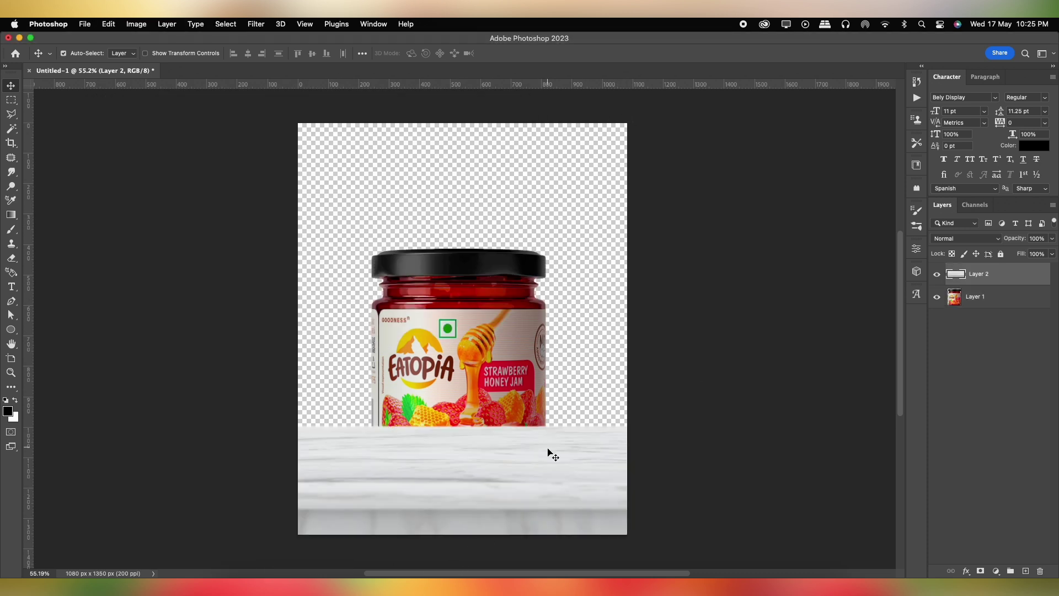
pyautogui.moveTo(999, 276); pyautogui.dragTo(997, 310)
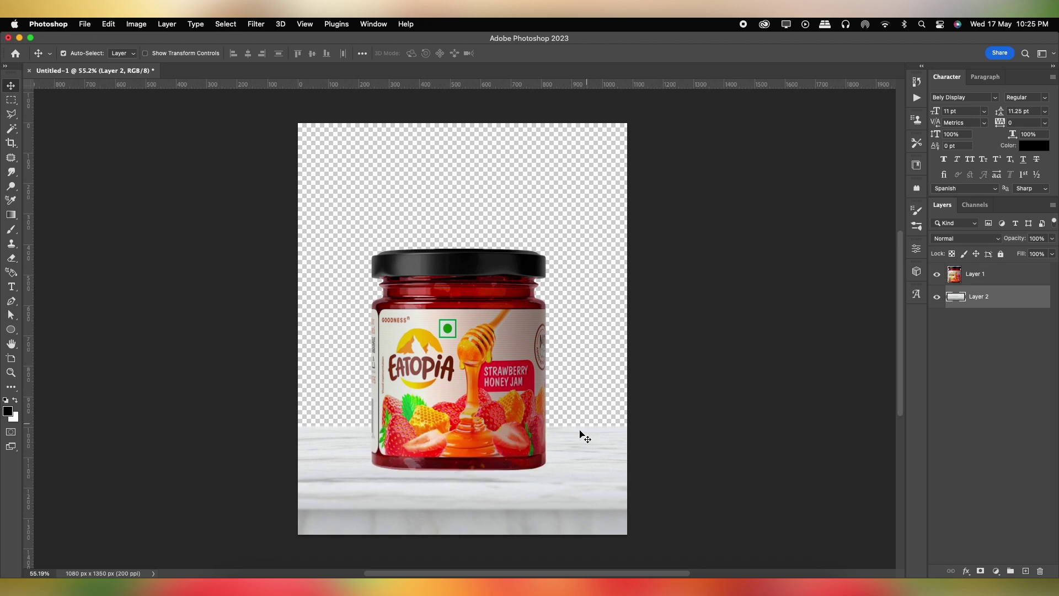
pyautogui.click(478, 302)
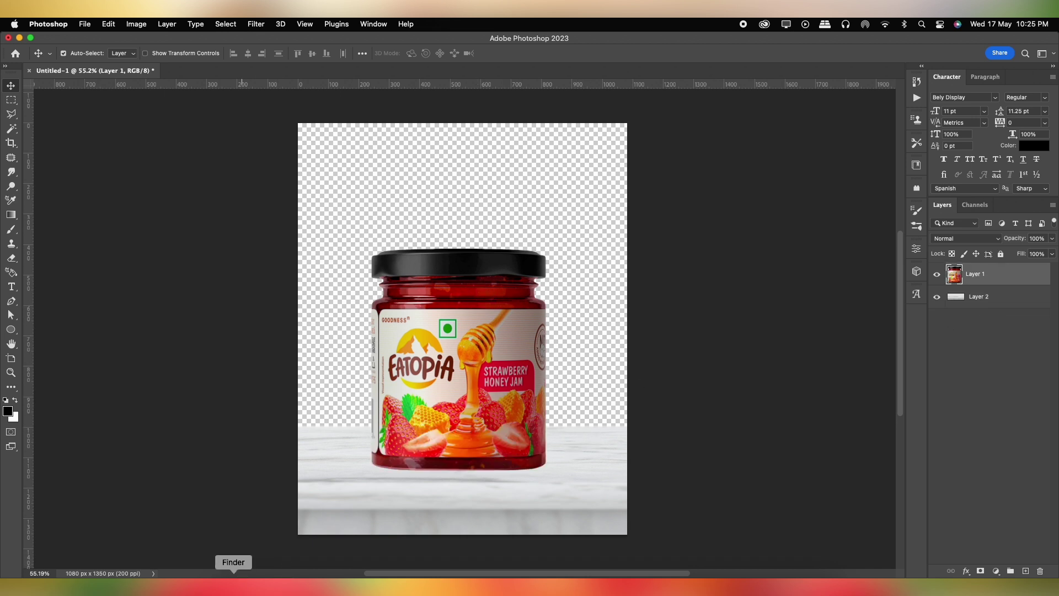
pyautogui.click(232, 582)
pyautogui.moveTo(280, 165); pyautogui.dragTo(637, 84)
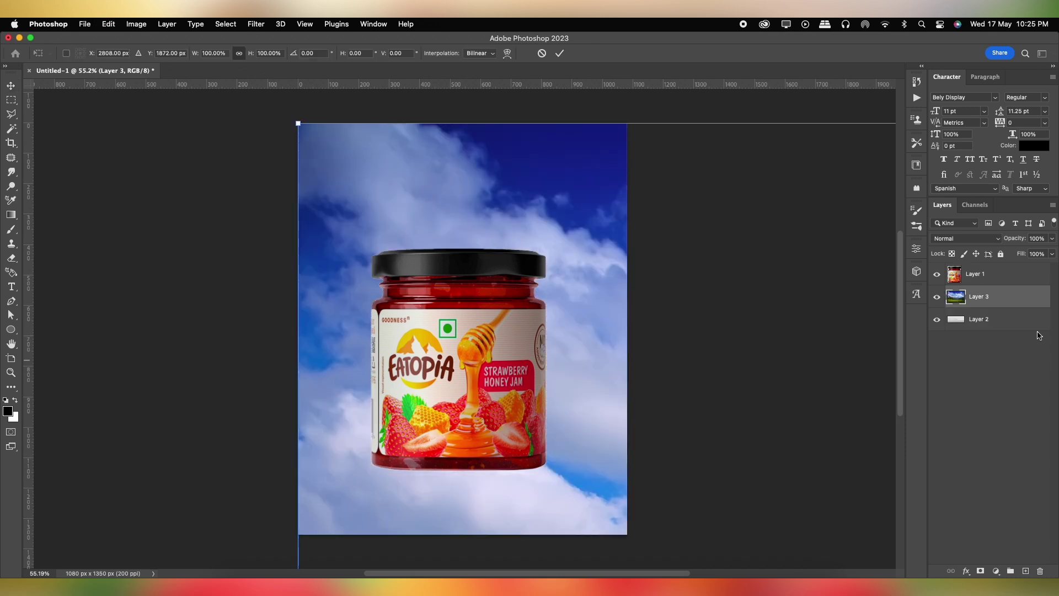
# Convert the landscape to a smart object and scale it to fill the sky behind the jar.
pyautogui.rightClick(1026, 305)
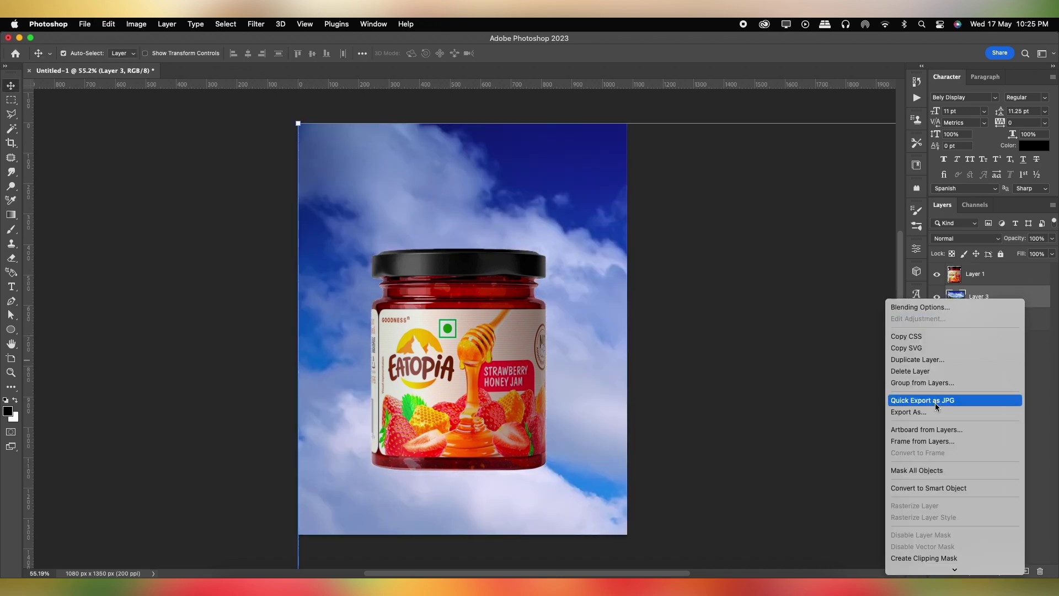
pyautogui.click(930, 485)
pyautogui.press('super+t')
pyautogui.moveTo(299, 124)
pyautogui.mouseDown()
pyautogui.moveTo(693, 389)
pyautogui.moveTo(283, 176)
pyautogui.mouseUp()
pyautogui.moveTo(621, 206)
pyautogui.mouseDown()
pyautogui.moveTo(641, 168)
pyautogui.moveTo(733, 84)
pyautogui.mouseUp()
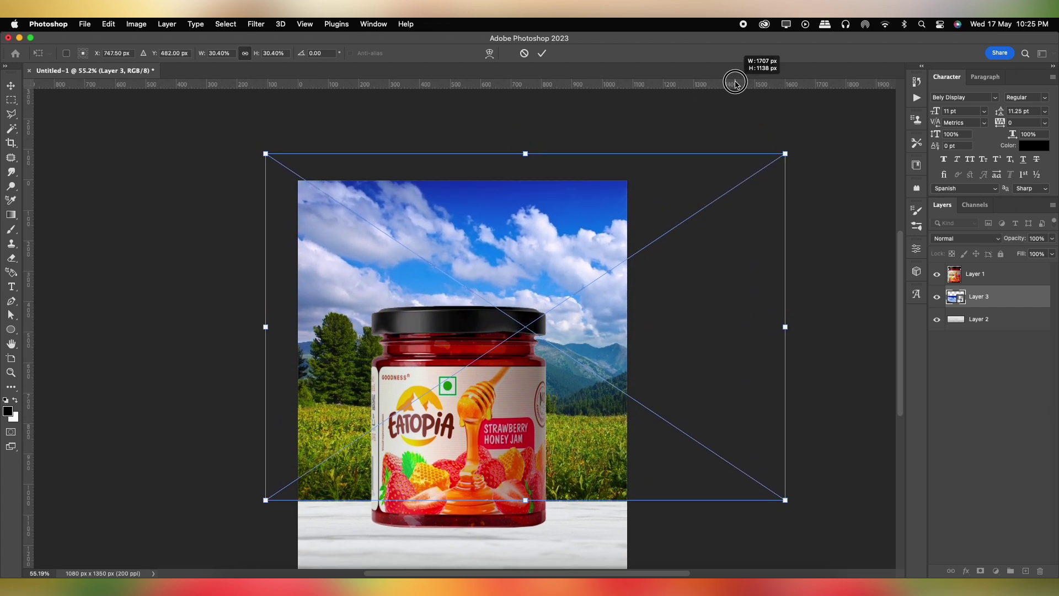
pyautogui.moveTo(470, 355); pyautogui.dragTo(481, 371)
pyautogui.press('Return')
pyautogui.hotkey('ctrl', '0')
pyautogui.click(474, 311)
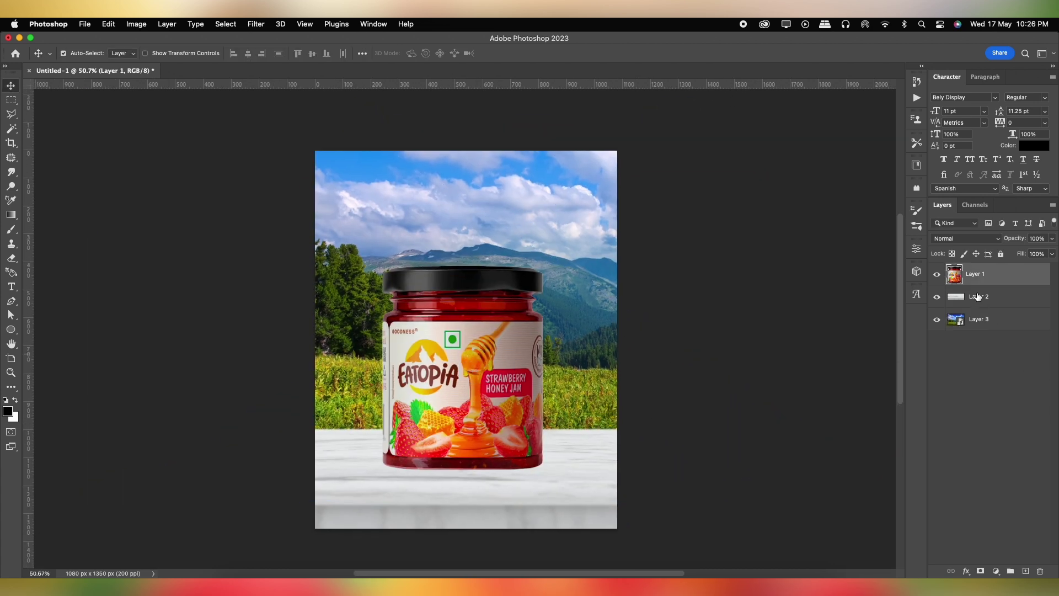
# Convert the jar layer to a smart object and add a new empty layer above the table.
pyautogui.click(977, 298)
pyautogui.rightClick(997, 276)
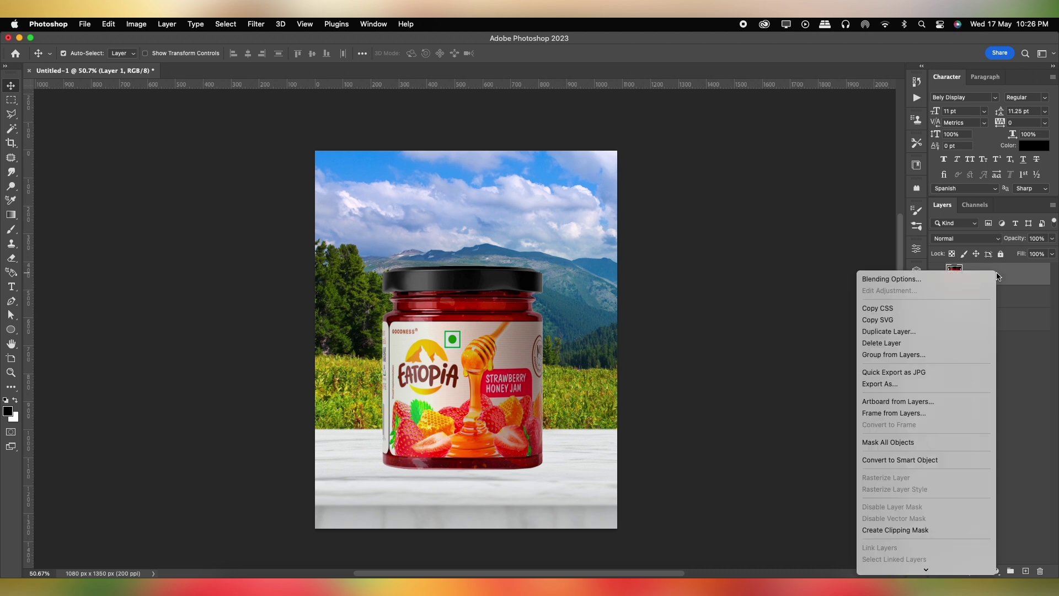
pyautogui.click(942, 460)
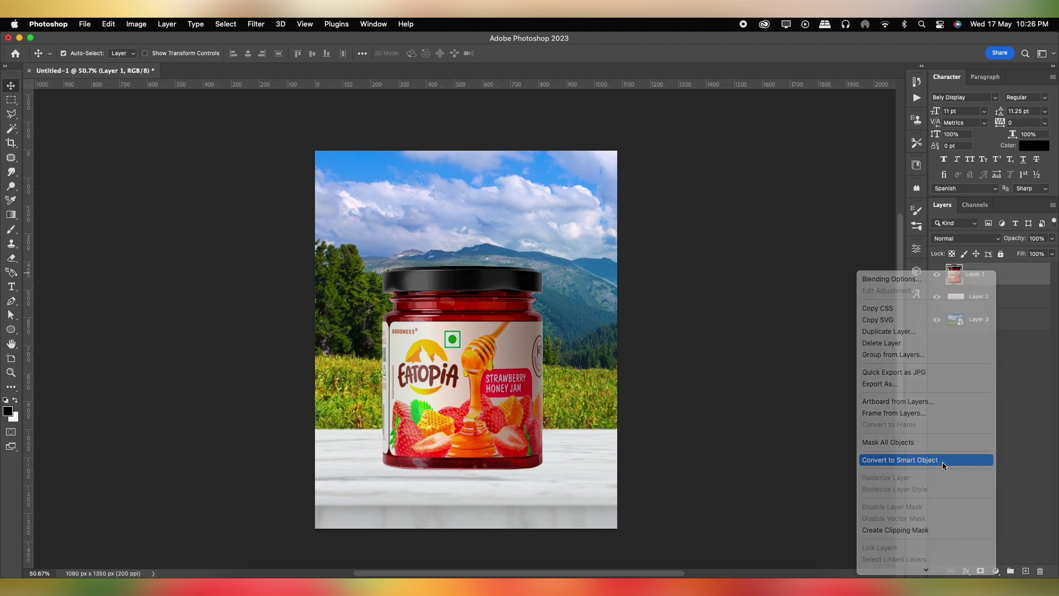
pyautogui.click(1008, 305)
pyautogui.click(1025, 572)
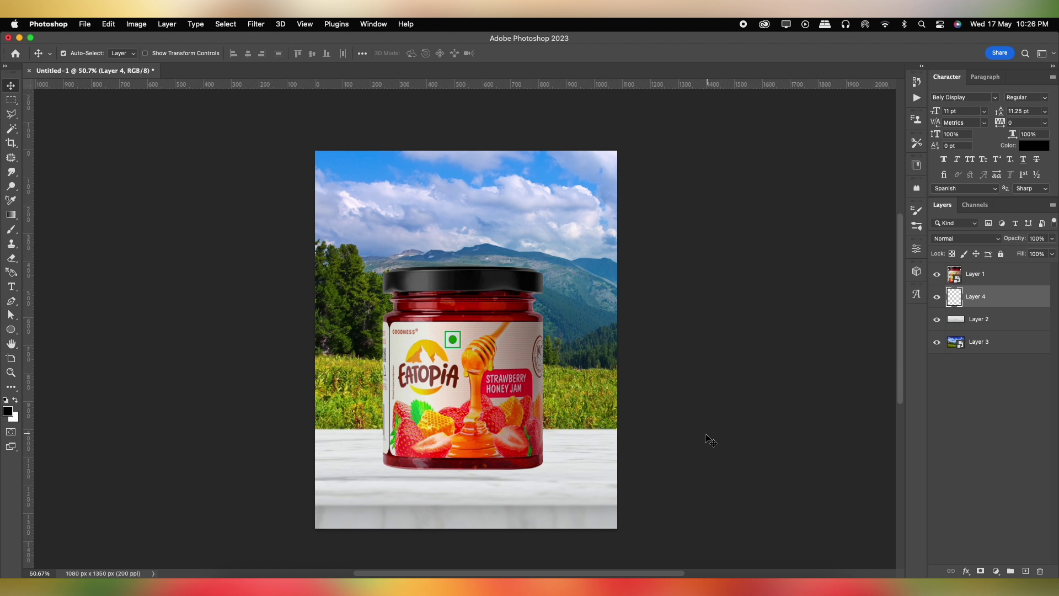
# Paint a black dab and transform it into a flat, wide shadow under the jar.
pyautogui.press('b')
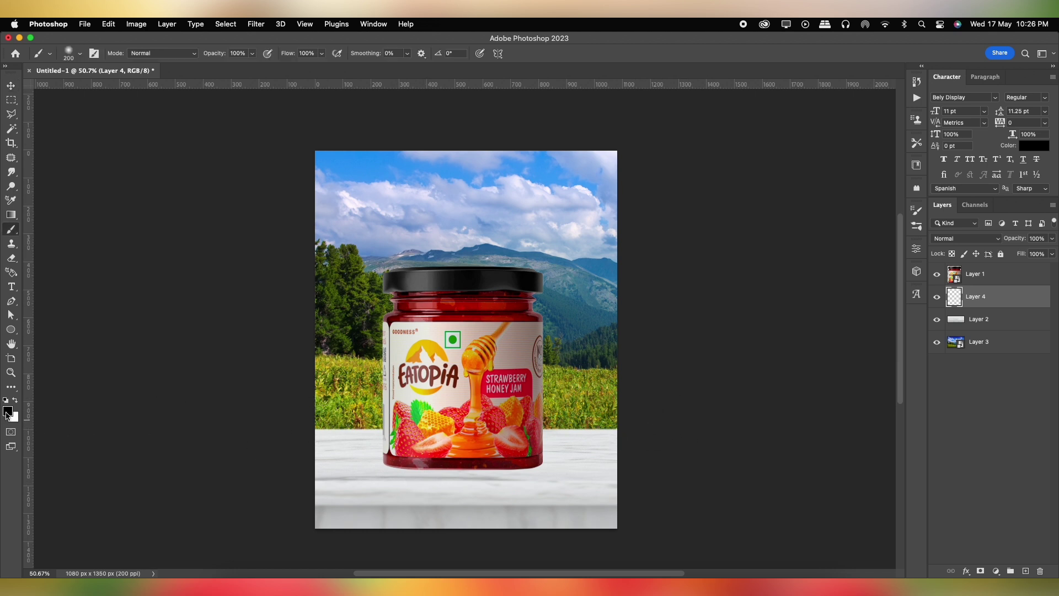
pyautogui.click(6, 414)
pyautogui.click(985, 145)
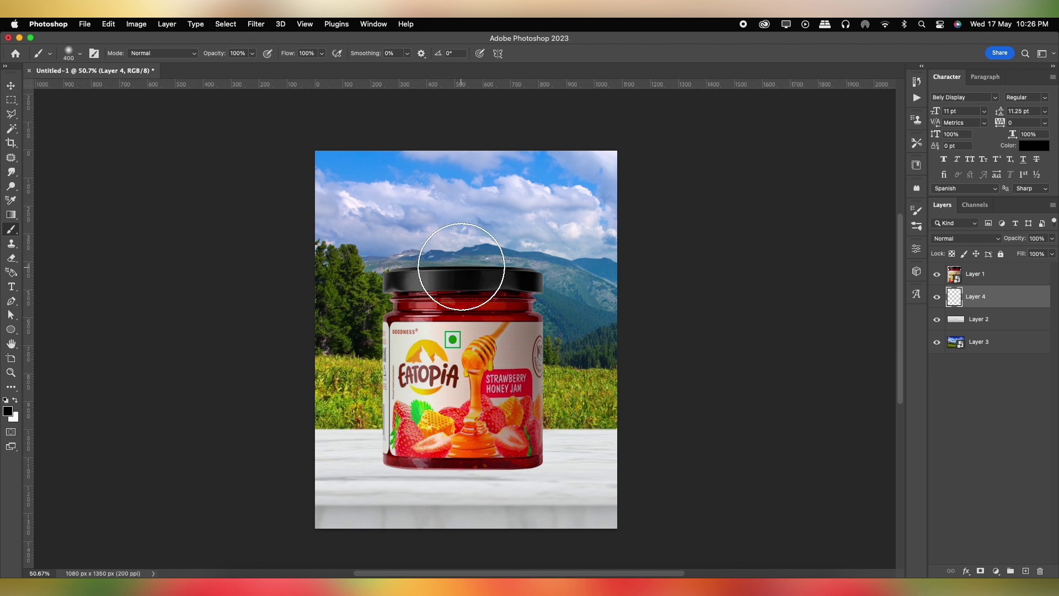
pyautogui.click(460, 247)
pyautogui.hotkey('ctrl', 't')
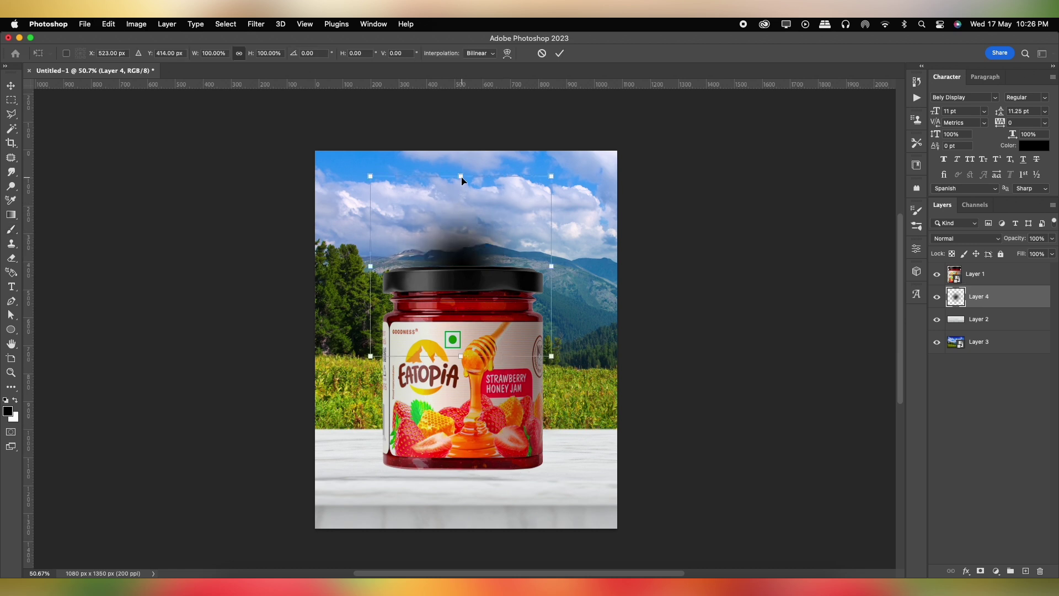
pyautogui.moveTo(461, 177); pyautogui.dragTo(472, 478)
pyautogui.moveTo(543, 477); pyautogui.dragTo(620, 477)
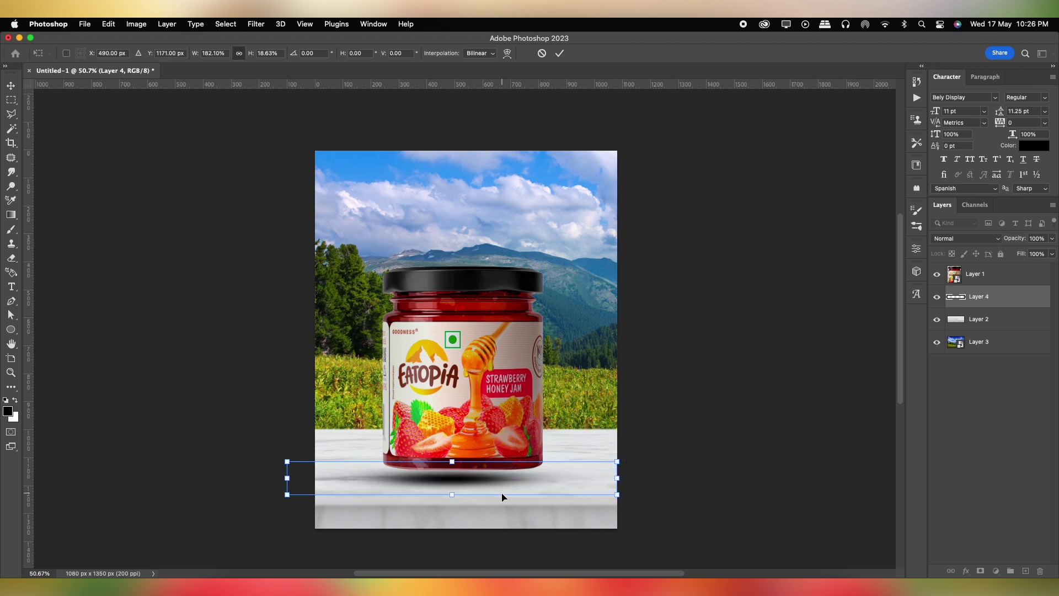
pyautogui.moveTo(503, 486); pyautogui.dragTo(506, 479)
pyautogui.moveTo(619, 470); pyautogui.dragTo(676, 469)
pyautogui.moveTo(532, 475); pyautogui.dragTo(539, 471)
pyautogui.press('Return')
# Lower the shadow layer's opacity to 84%.
pyautogui.press('b')
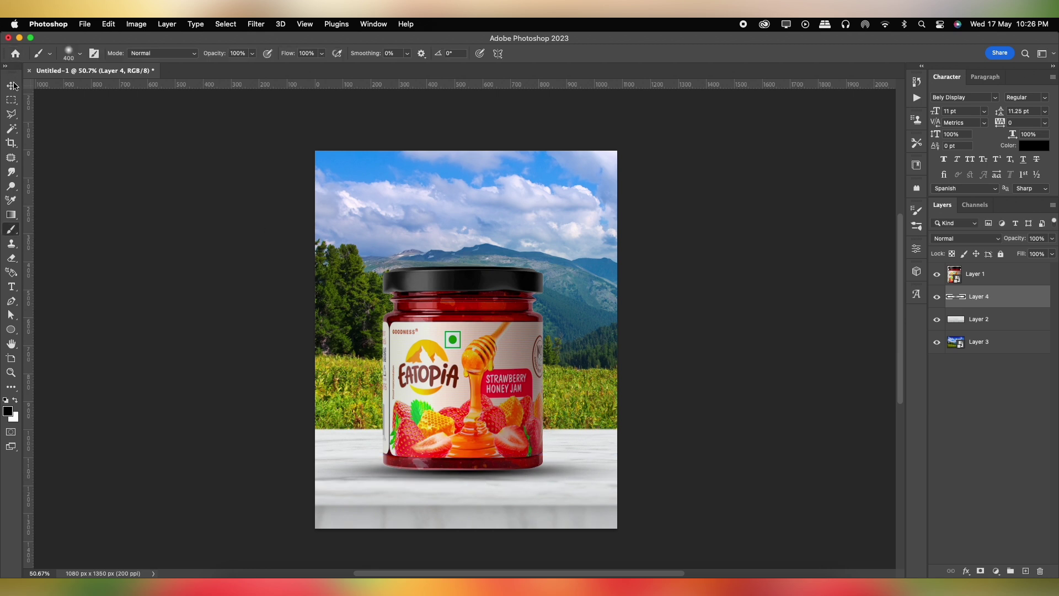
pyautogui.click(12, 85)
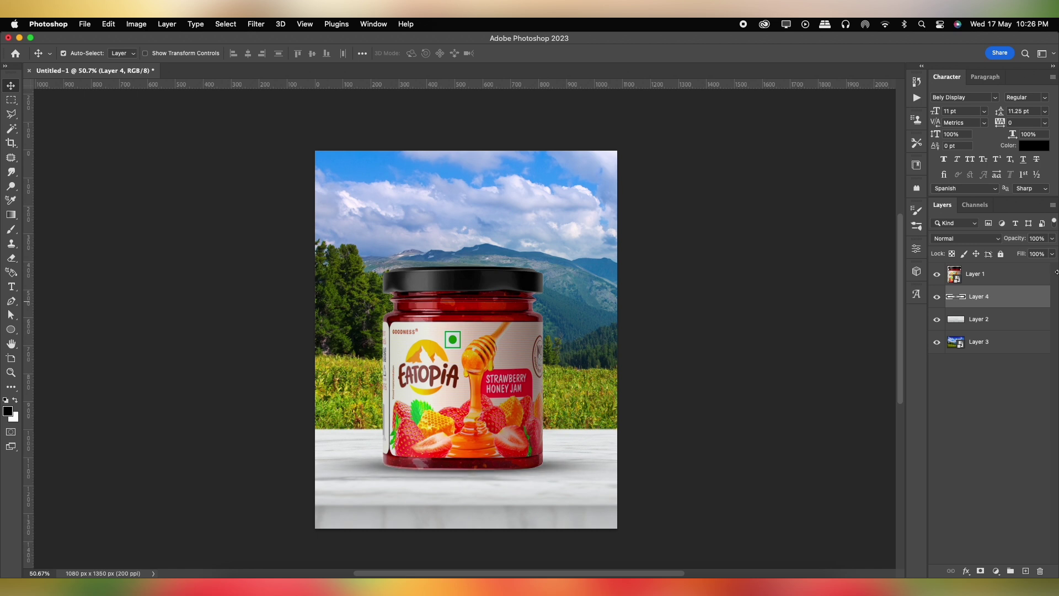
pyautogui.moveTo(1052, 240); pyautogui.dragTo(1044, 254)
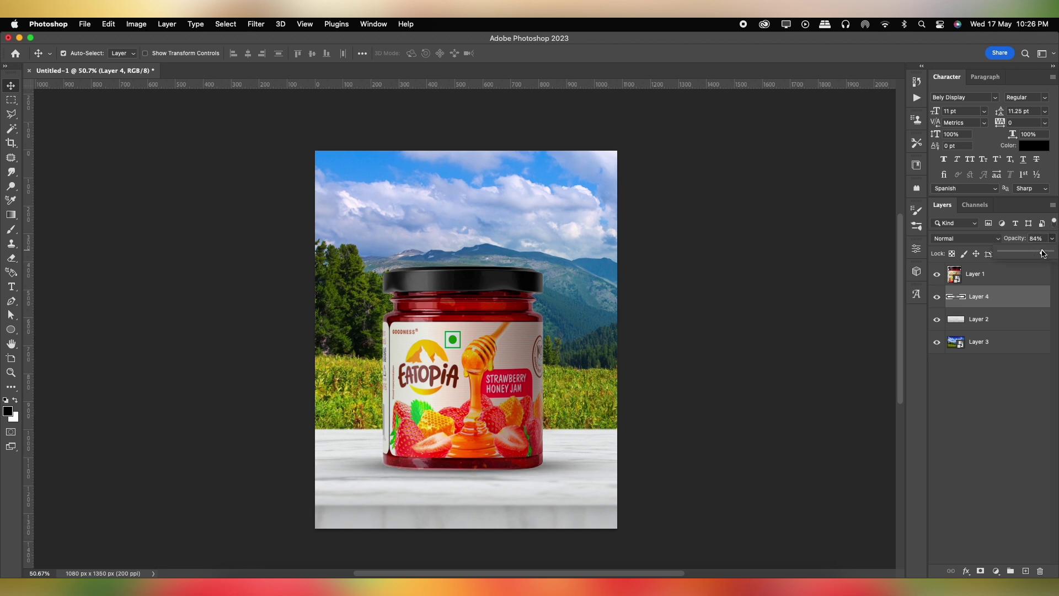
# Place the Picsart light effect above the landscape behind the jar, blended with Screen.
pyautogui.click(993, 276)
pyautogui.scroll(-2, 272, 279)
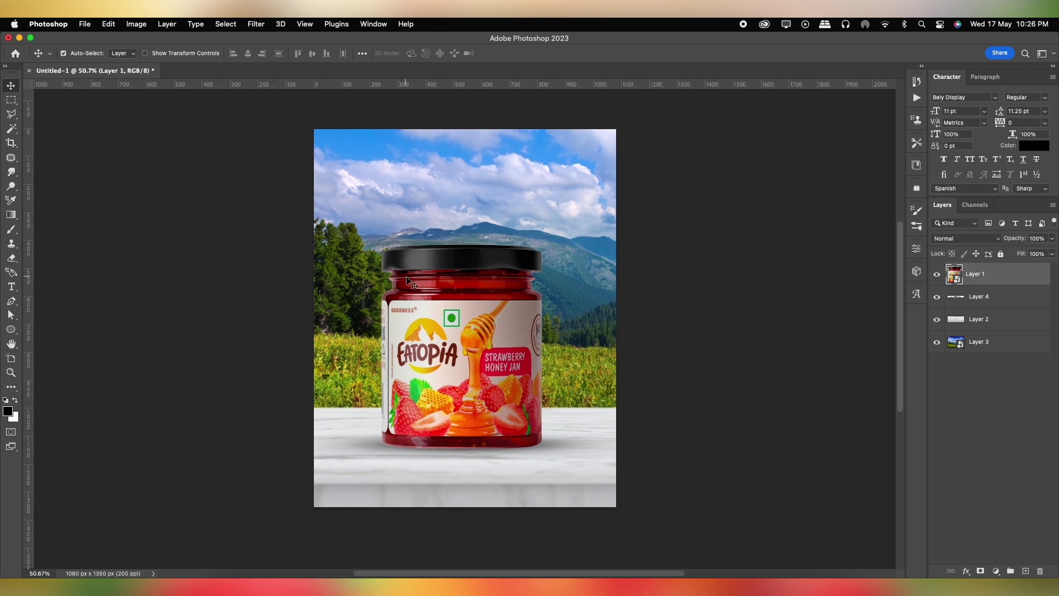
pyautogui.click(232, 585)
pyautogui.click(347, 155)
pyautogui.click(583, 124)
pyautogui.moveTo(985, 330); pyautogui.dragTo(986, 333)
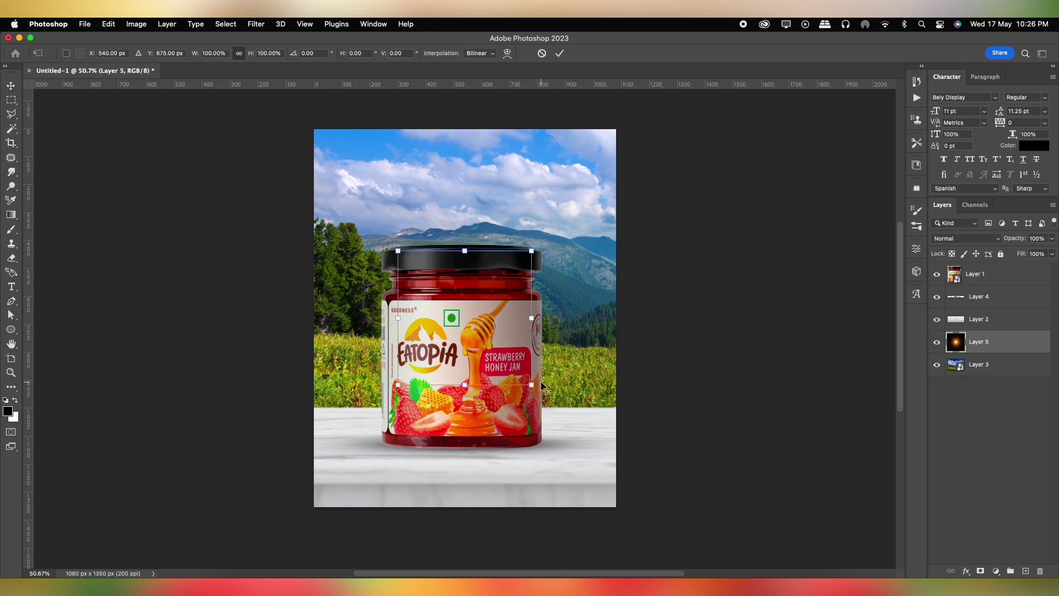
pyautogui.moveTo(595, 414); pyautogui.dragTo(548, 326)
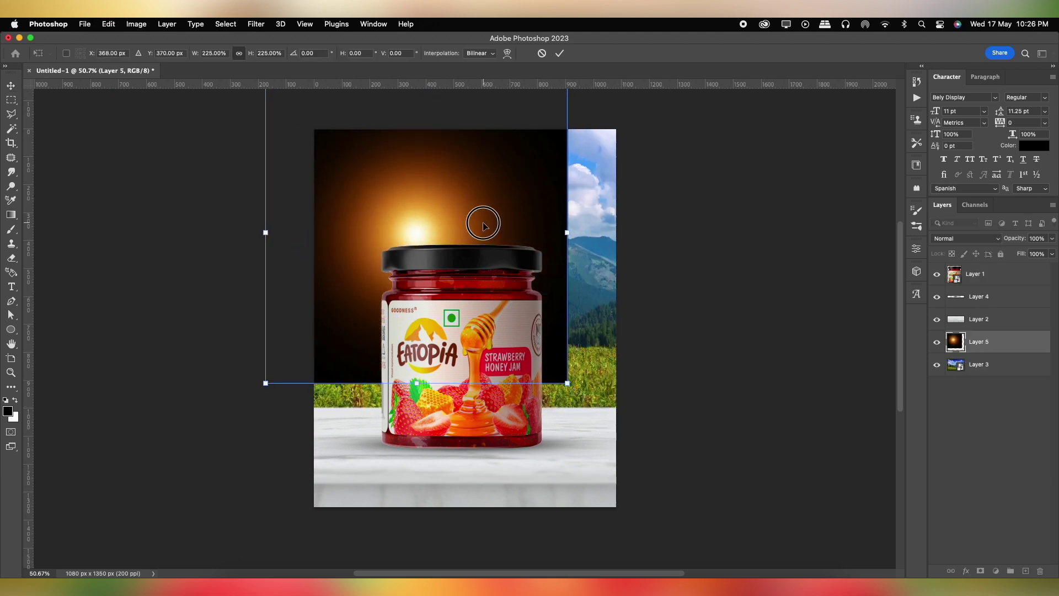
pyautogui.press('Return')
pyautogui.click(971, 238)
pyautogui.click(957, 333)
# Enlarge the glow and position it up and left behind the jar.
pyautogui.press('super+t')
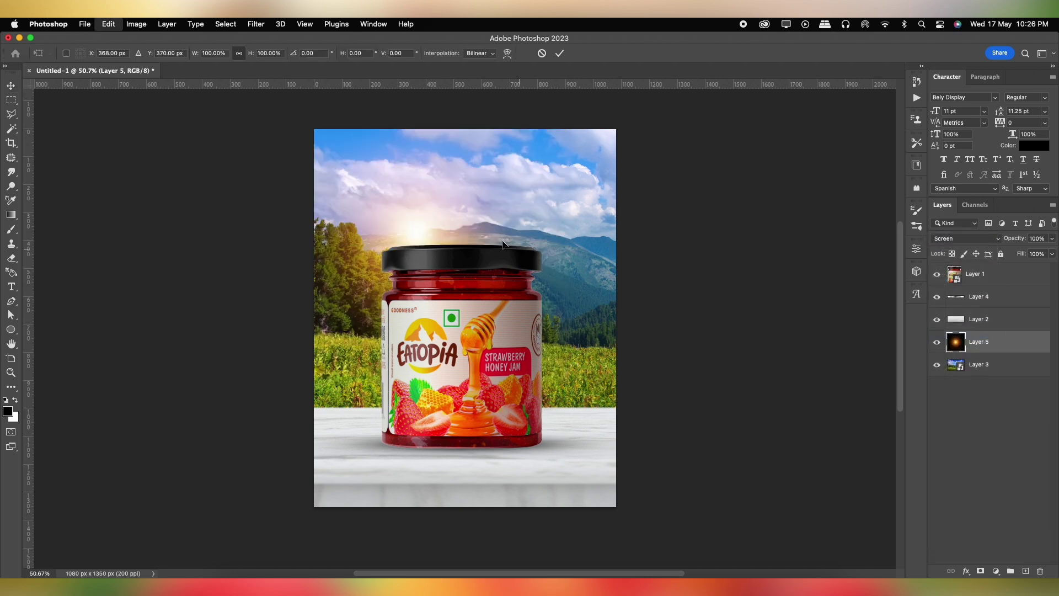
pyautogui.moveTo(567, 379); pyautogui.dragTo(733, 474)
pyautogui.moveTo(622, 367); pyautogui.dragTo(586, 359)
pyautogui.scroll(-3, 580, 344)
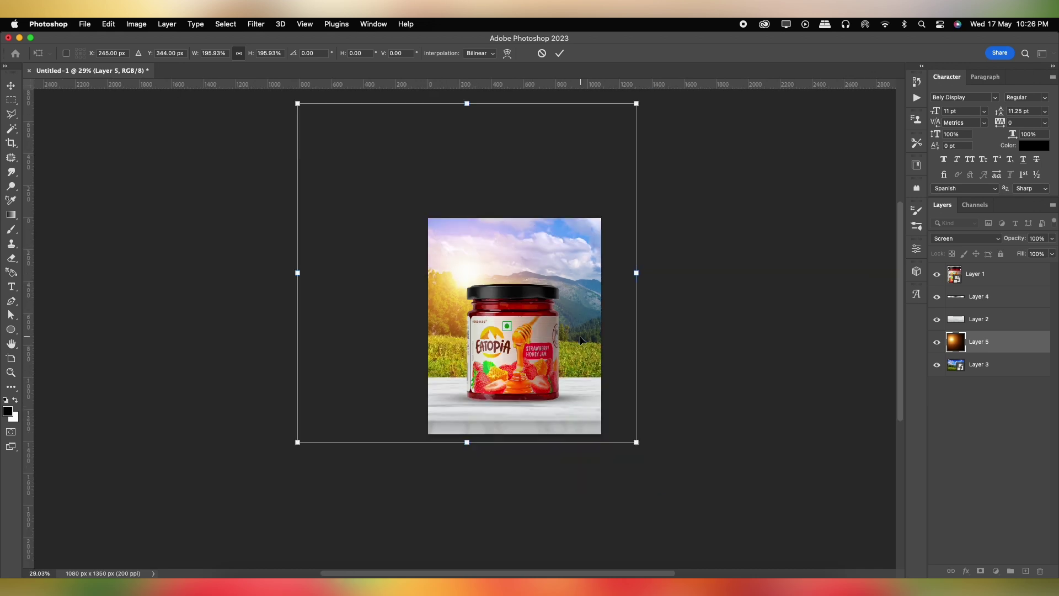
pyautogui.moveTo(637, 442); pyautogui.dragTo(671, 475)
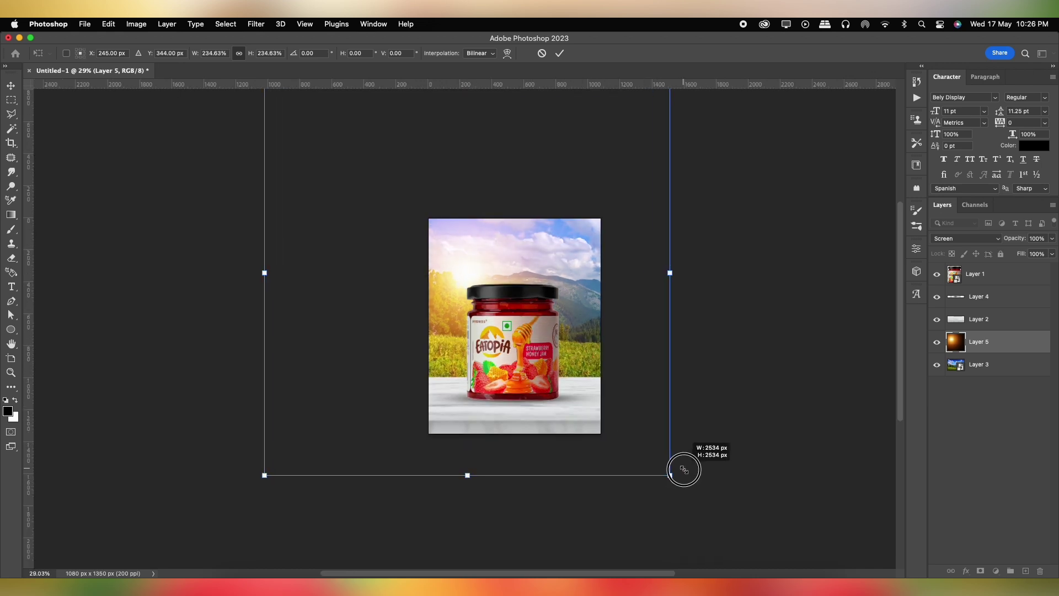
pyautogui.press('Return')
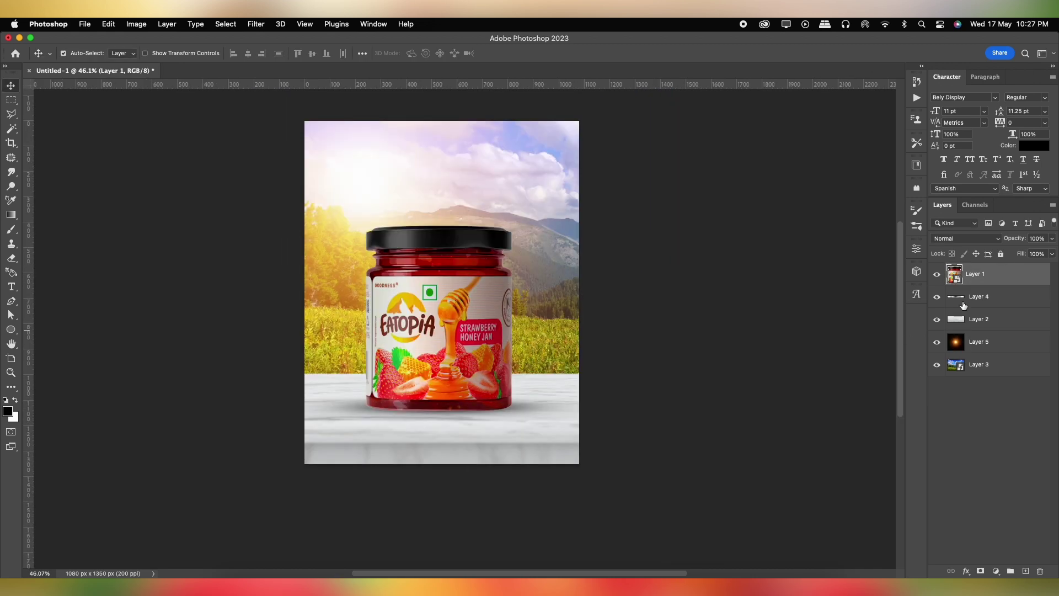
# Mask the soft shadow layer and brush away its ends at the jar's base.
pyautogui.click(963, 304)
pyautogui.click(981, 572)
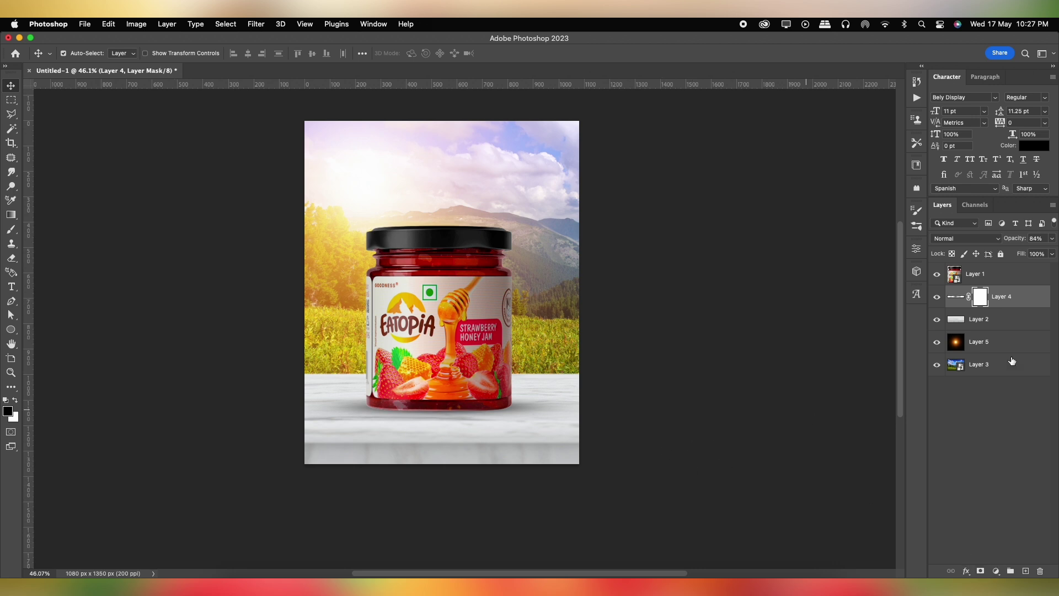
pyautogui.click(936, 298)
pyautogui.click(936, 298)
pyautogui.press('b')
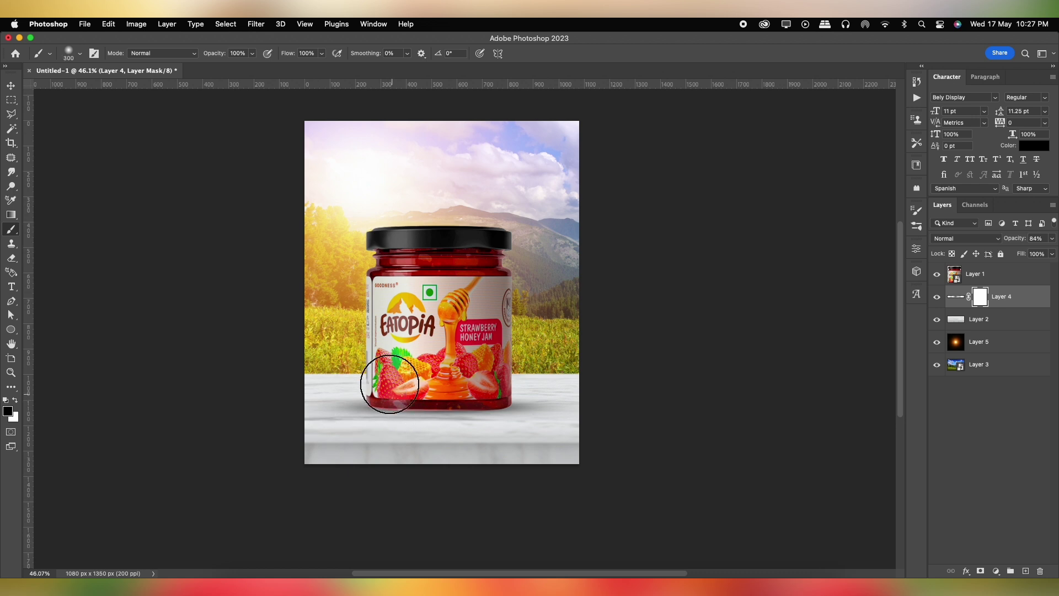
pyautogui.moveTo(341, 389); pyautogui.dragTo(353, 381)
pyautogui.press(']')
pyautogui.press(']')
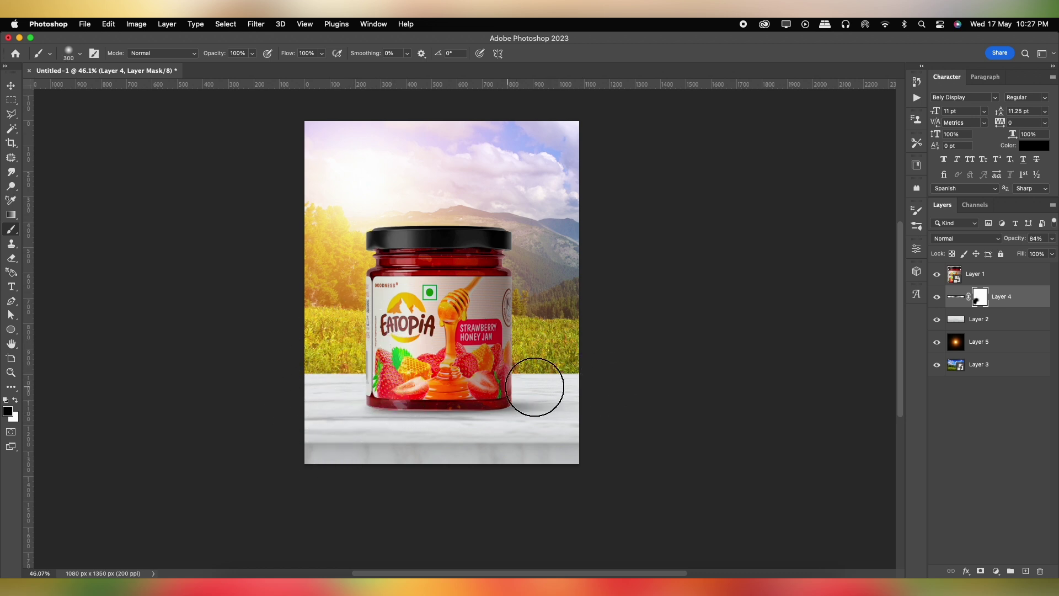
pyautogui.click(1006, 279)
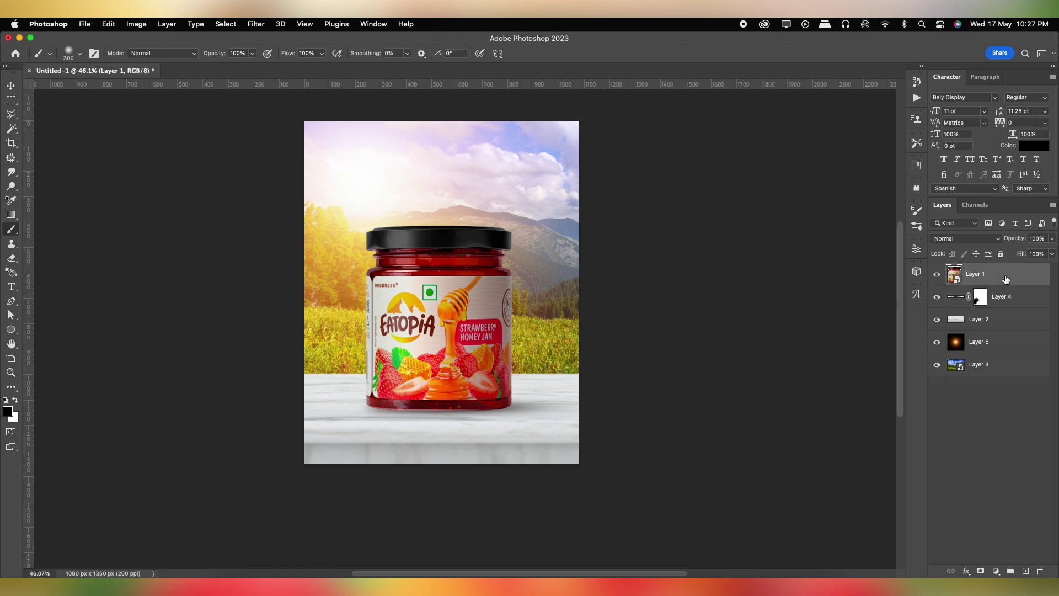
pyautogui.doubleClick(1006, 279)
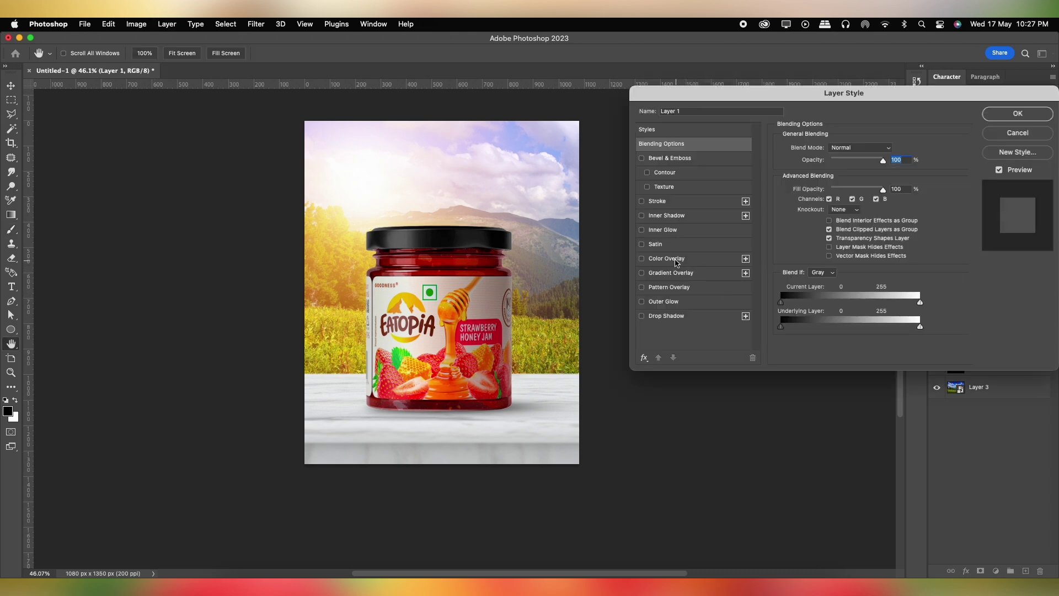
# Blacken the jar copy with a colour overlay and distort it into a slanted shadow.
pyautogui.click(677, 260)
pyautogui.click(1018, 113)
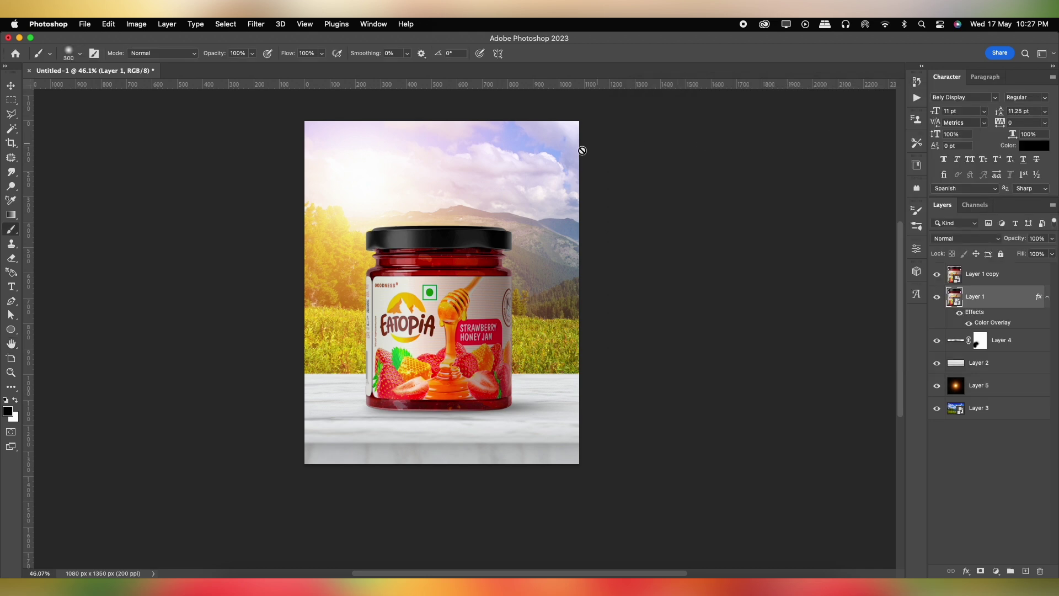
pyautogui.hotkey('ctrl', 't')
pyautogui.moveTo(439, 226)
pyautogui.mouseDown()
pyautogui.moveTo(495, 428)
pyautogui.moveTo(528, 473)
pyautogui.moveTo(609, 462)
pyautogui.mouseUp()
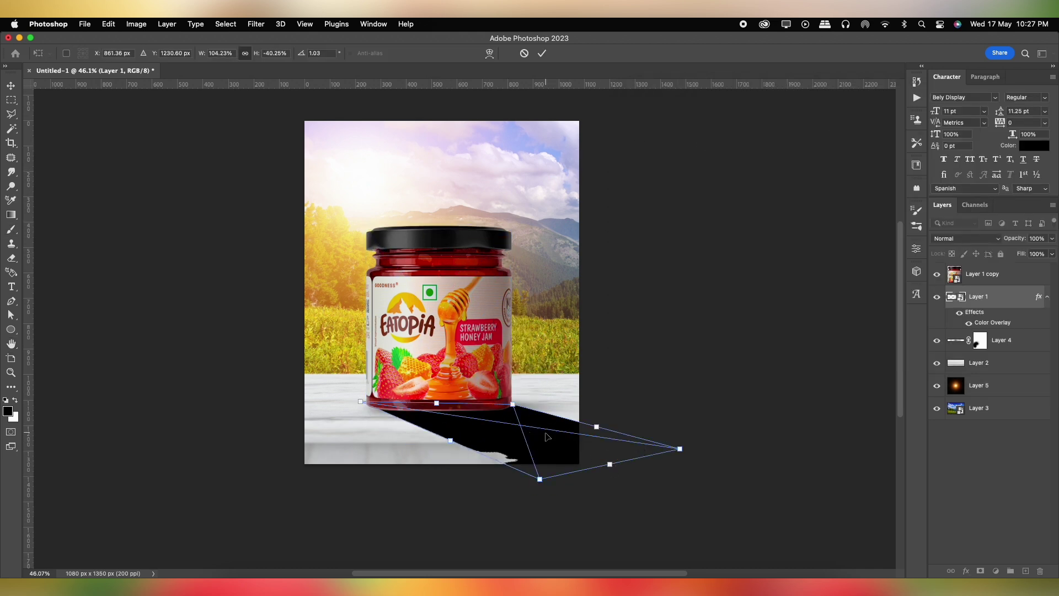
pyautogui.moveTo(607, 466); pyautogui.dragTo(591, 468)
pyautogui.press('Return')
pyautogui.press('b')
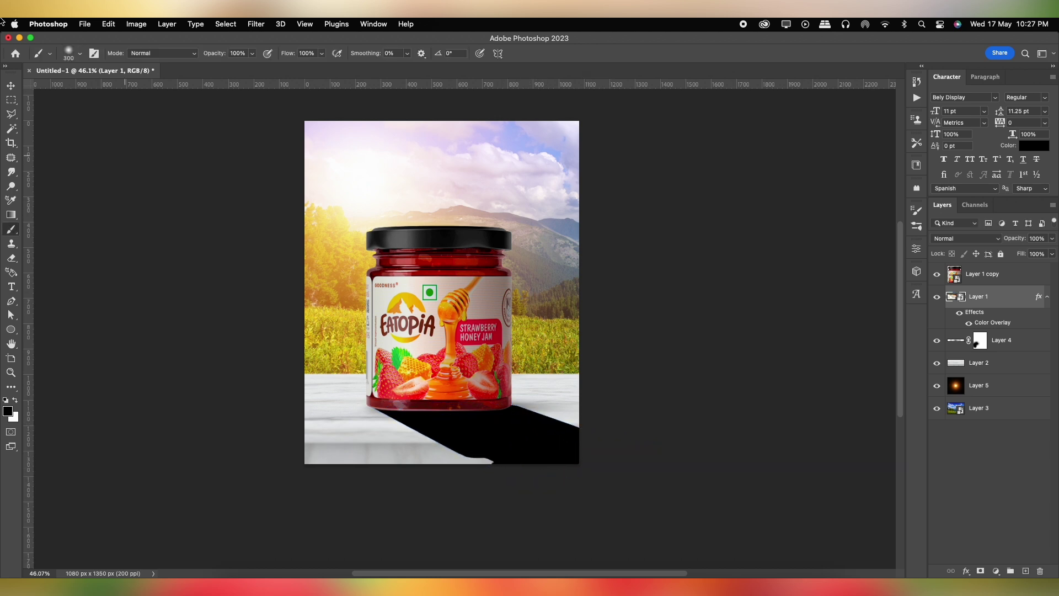
pyautogui.press('v')
pyautogui.hotkey('ctrl', 't')
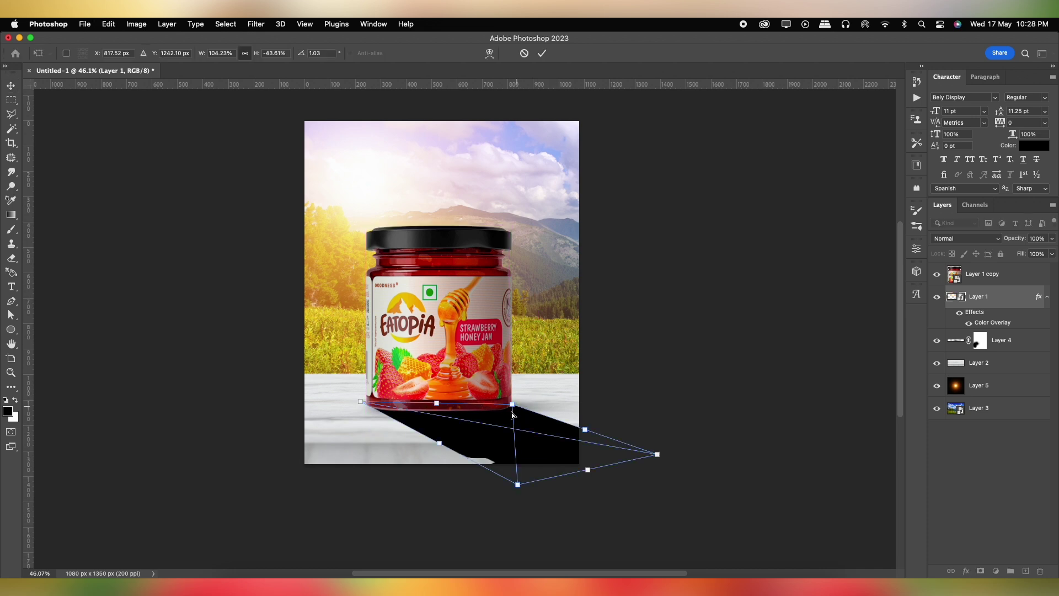
pyautogui.moveTo(511, 406); pyautogui.dragTo(510, 405)
pyautogui.press('Return')
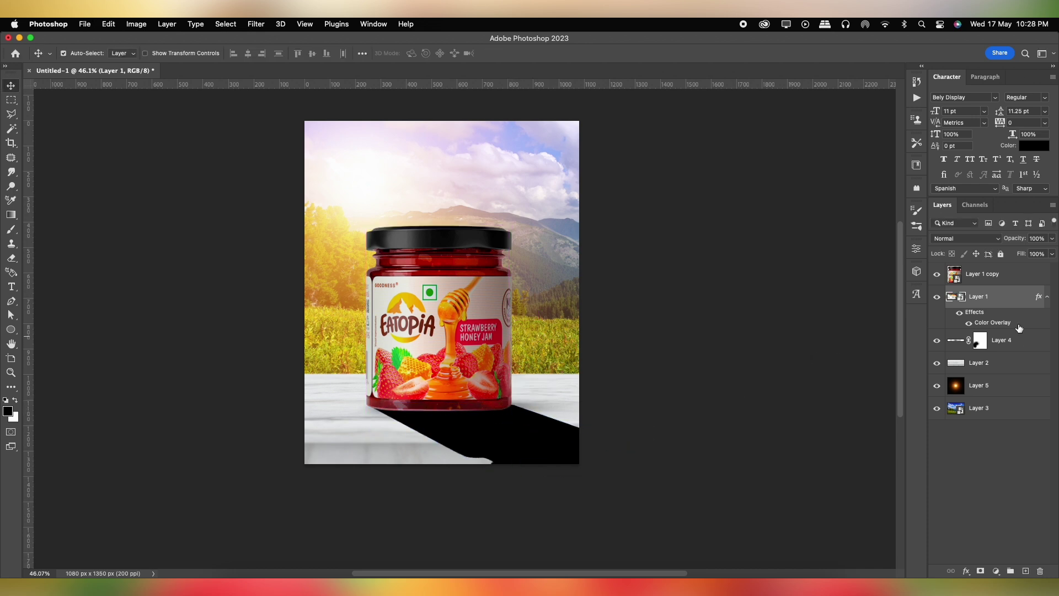
# Apply a Gaussian Blur of 20.4 to the shadow, lower its opacity, and add a mask.
pyautogui.click(253, 23)
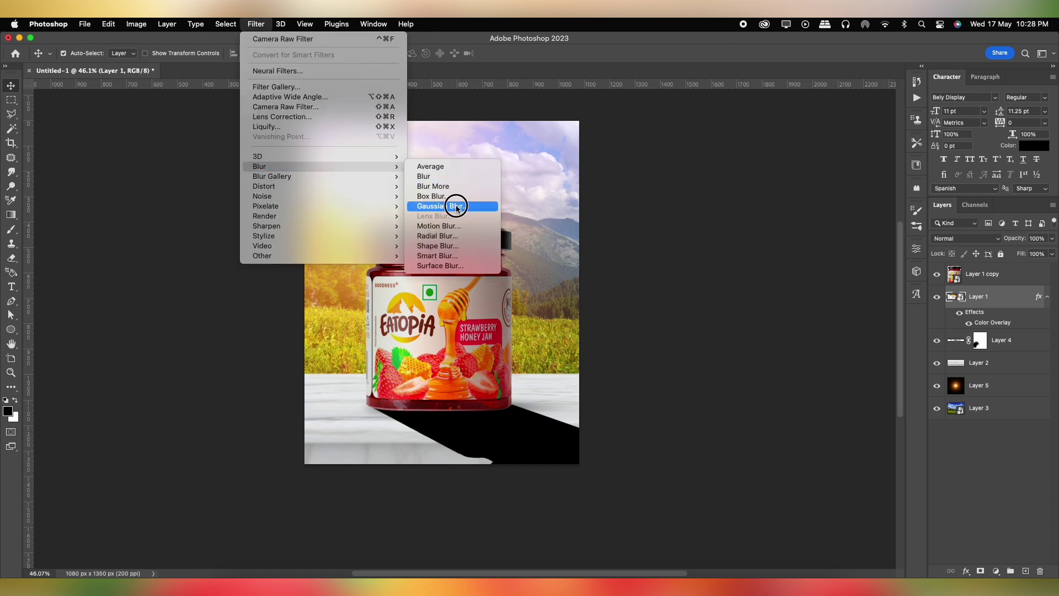
pyautogui.click(456, 206)
pyautogui.moveTo(759, 342); pyautogui.dragTo(779, 339)
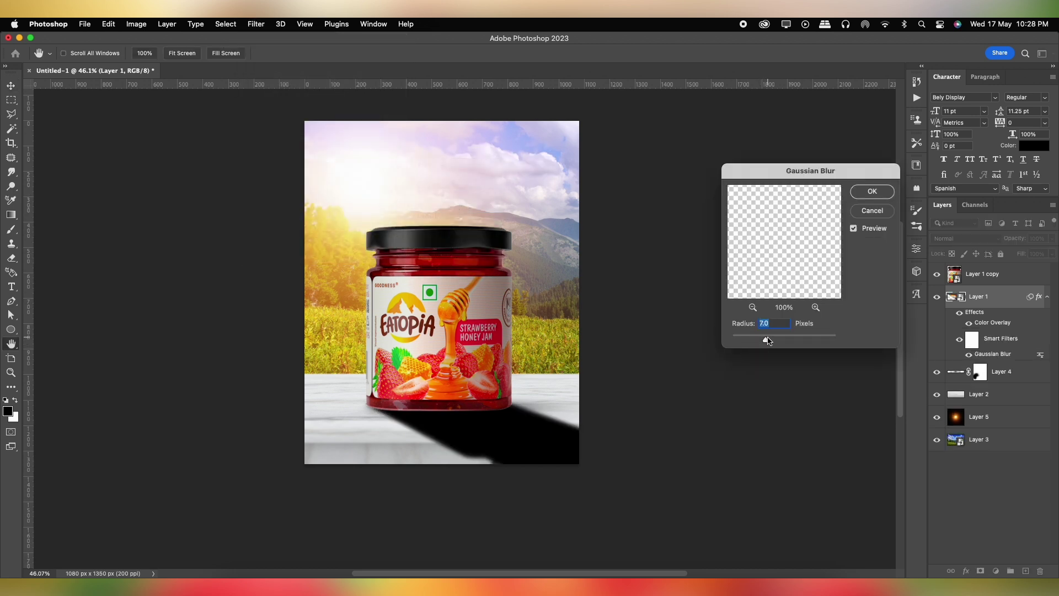
pyautogui.click(889, 189)
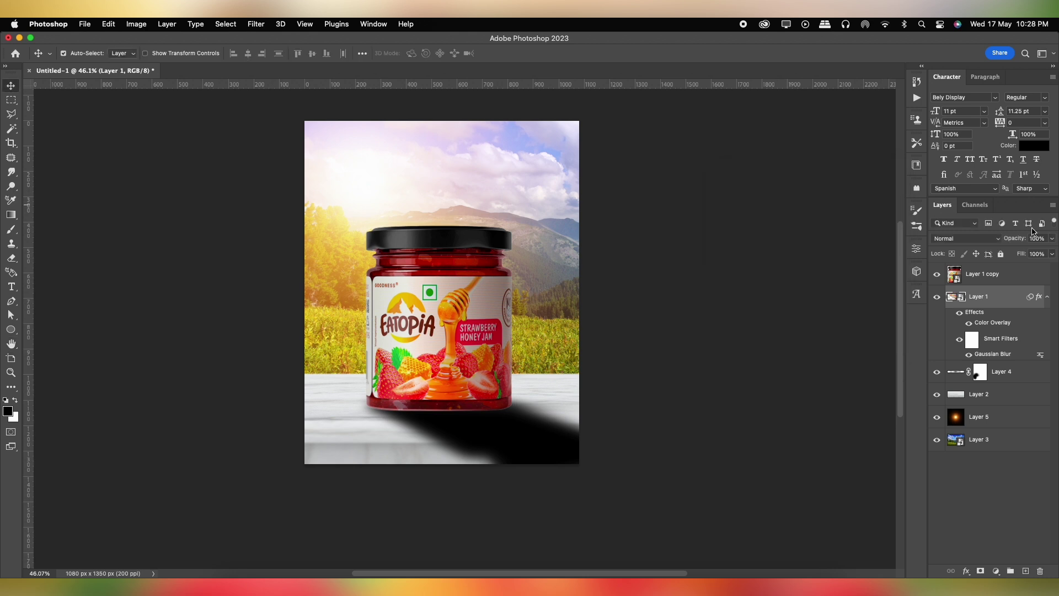
pyautogui.click(1052, 240)
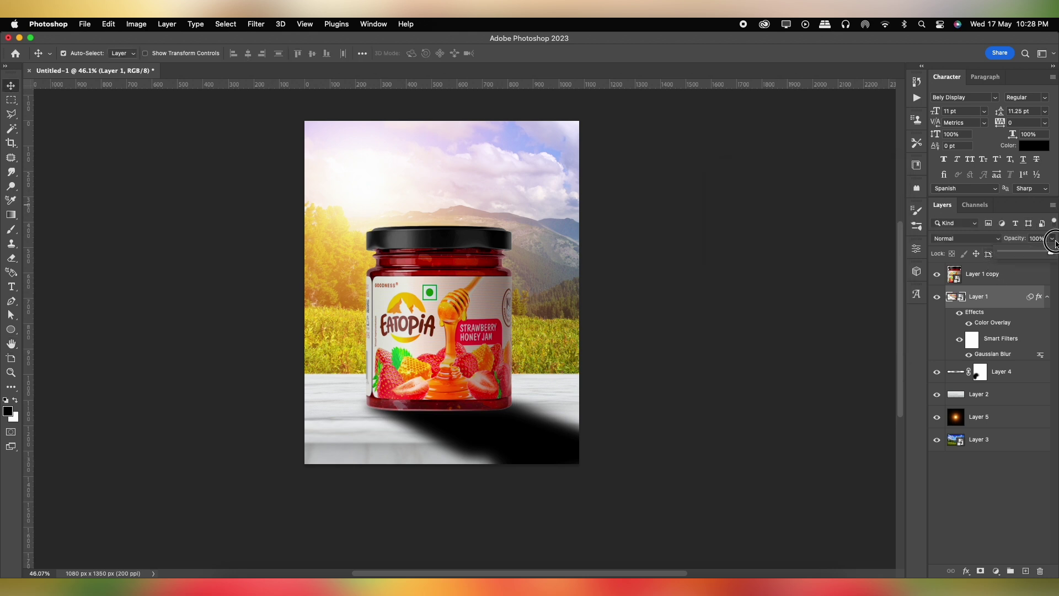
pyautogui.moveTo(1038, 253); pyautogui.dragTo(1039, 252)
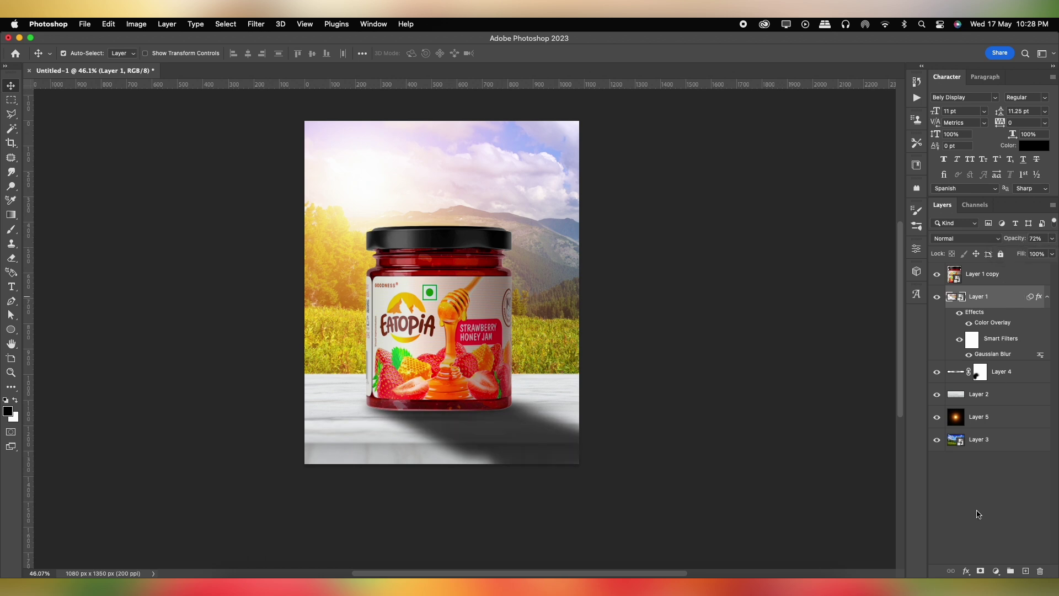
pyautogui.click(980, 571)
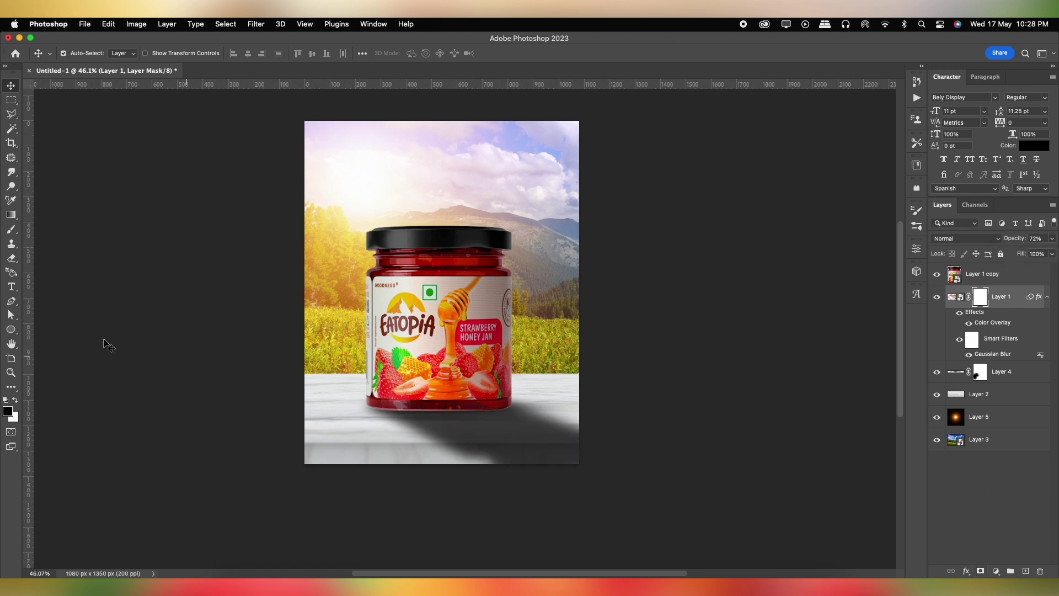
# Drag black-to-white gradients on the cast shadow's mask so its far end fades out.
pyautogui.click(11, 215)
pyautogui.moveTo(422, 380); pyautogui.dragTo(649, 506)
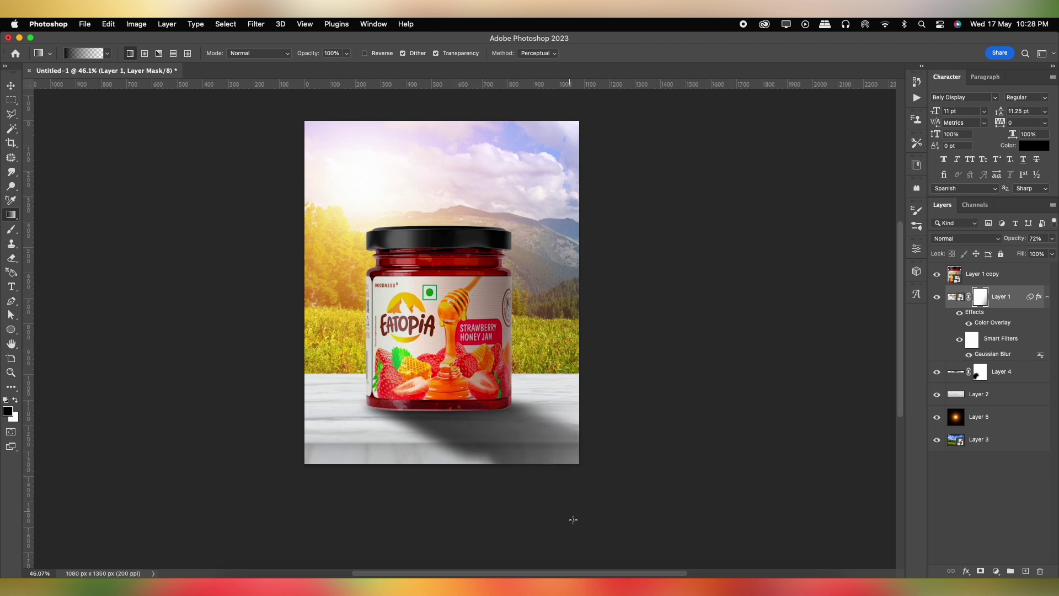
pyautogui.moveTo(454, 384); pyautogui.dragTo(573, 528)
pyautogui.moveTo(461, 463); pyautogui.dragTo(482, 548)
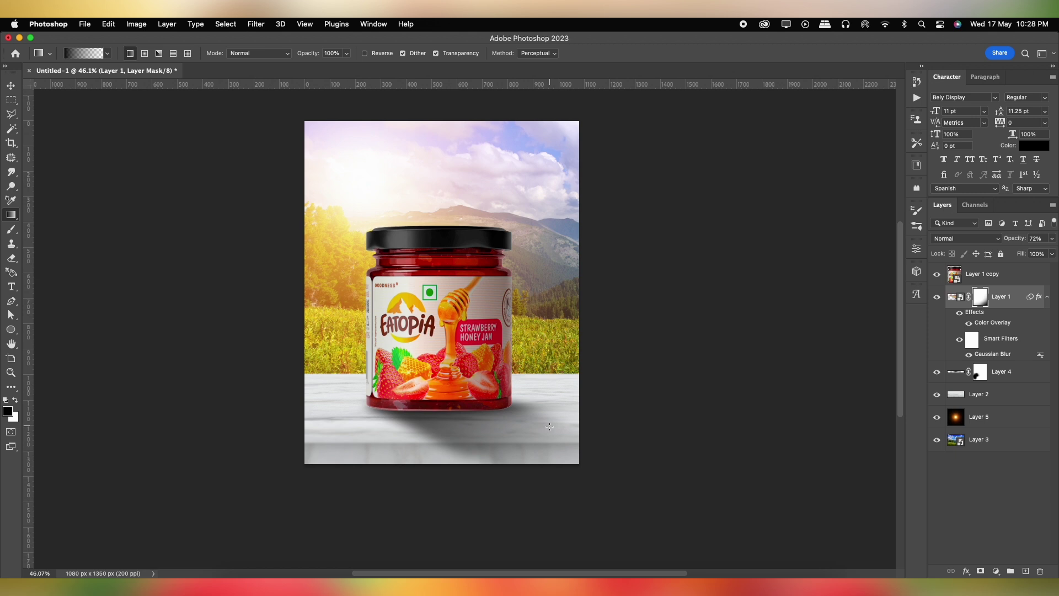
pyautogui.press('super+2')
pyautogui.click(1052, 240)
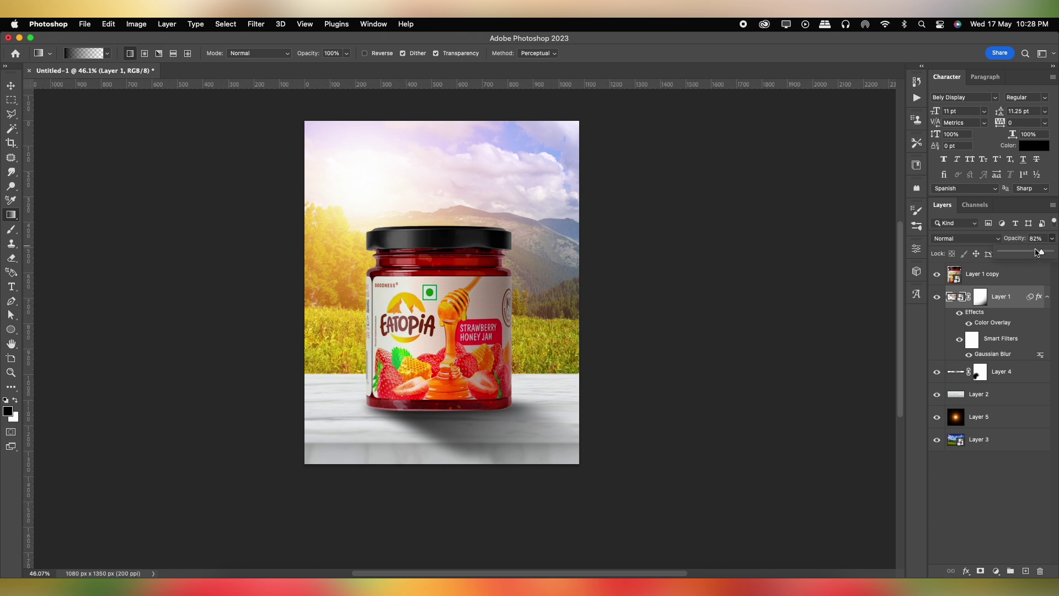
# Adjust the cast shadow's opacity and set up a large white brush at 22% opacity.
pyautogui.moveTo(1032, 253); pyautogui.dragTo(1031, 252)
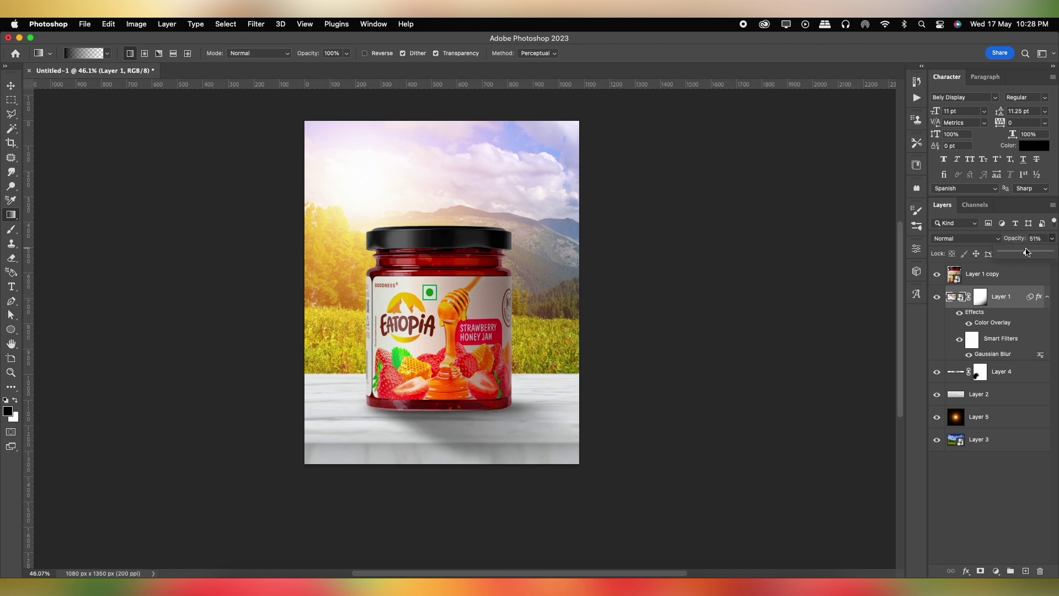
pyautogui.press('b')
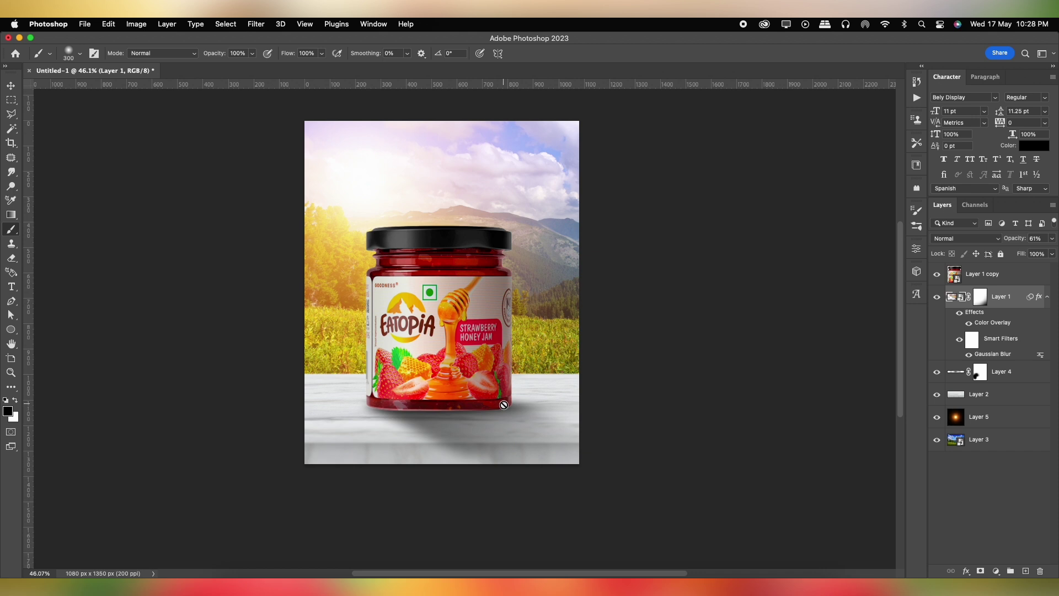
pyautogui.click(978, 297)
pyautogui.press(']')
pyautogui.press(']')
pyautogui.press(']')
pyautogui.press(']')
pyautogui.press(']')
pyautogui.press(']')
pyautogui.press('x')
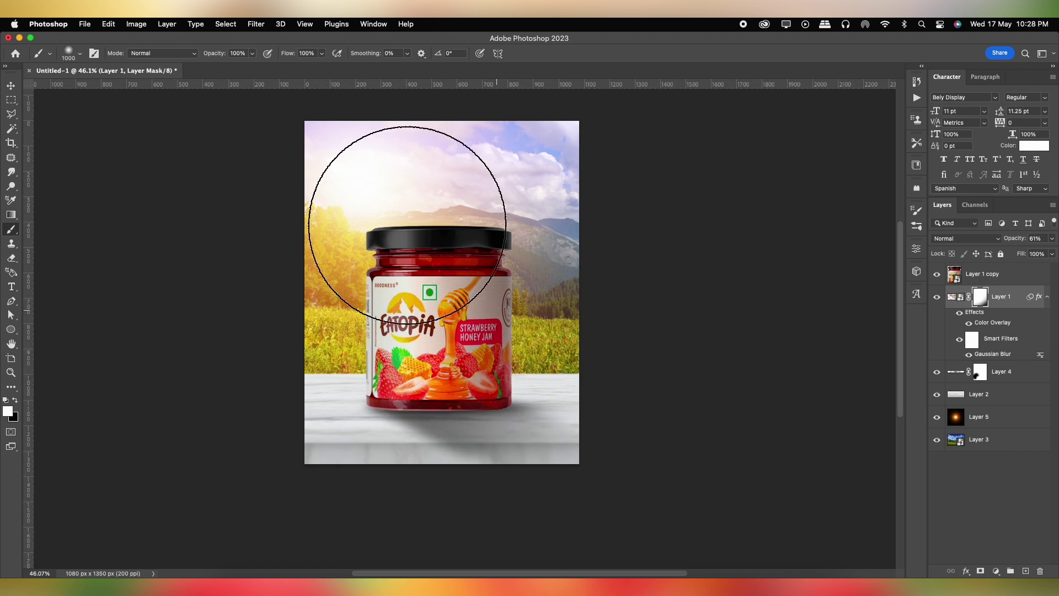
pyautogui.click(252, 53)
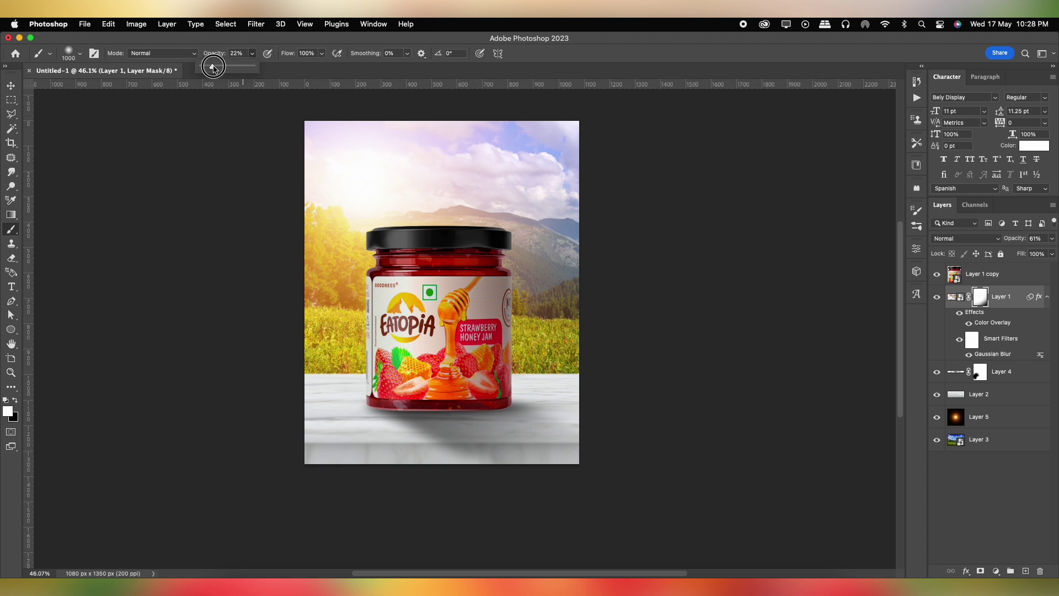
pyautogui.click(187, 422)
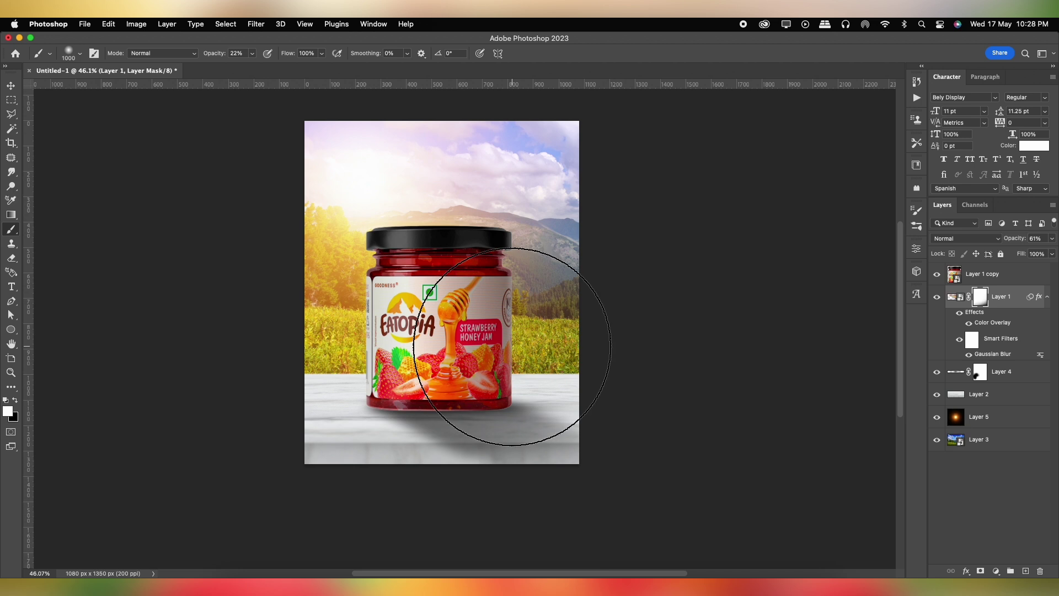
pyautogui.click(936, 296)
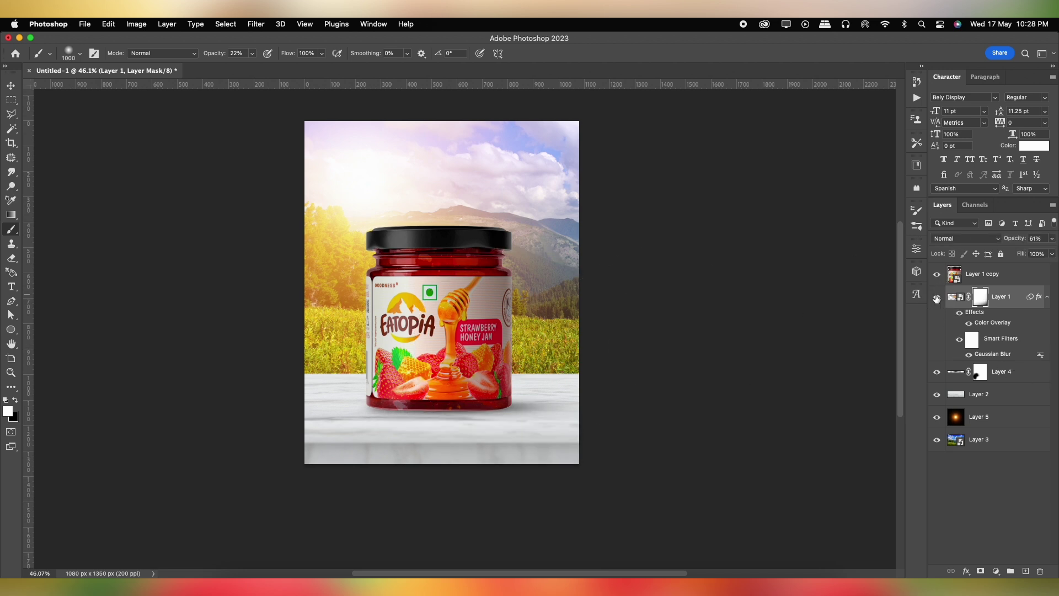
pyautogui.click(953, 296)
pyautogui.click(1052, 238)
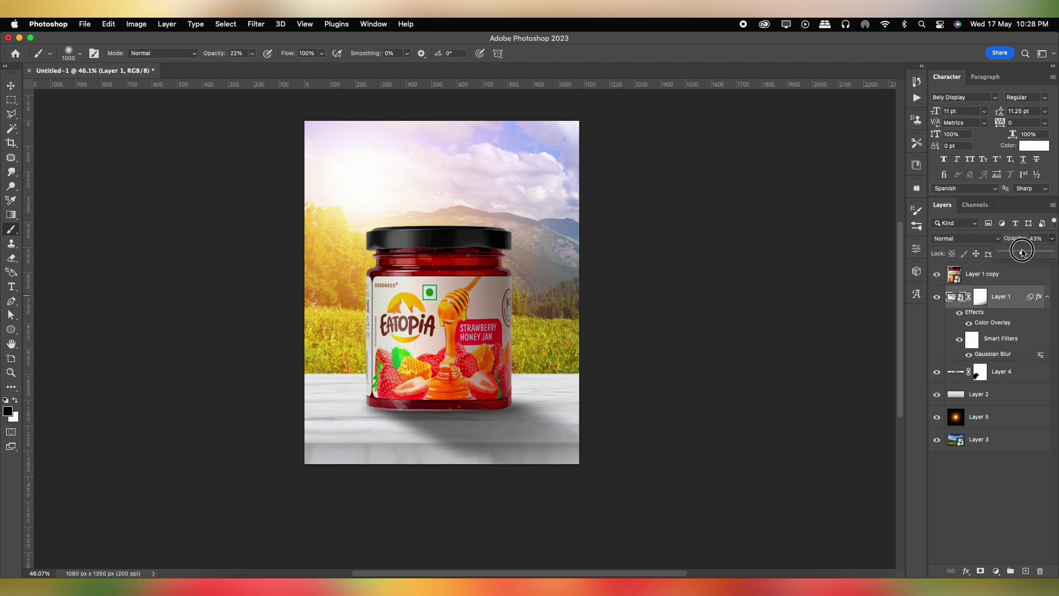
pyautogui.moveTo(1023, 252); pyautogui.dragTo(1020, 252)
# Paint the contact shadow's mask black along the table edge right of the jar.
pyautogui.click(979, 371)
pyautogui.press('x')
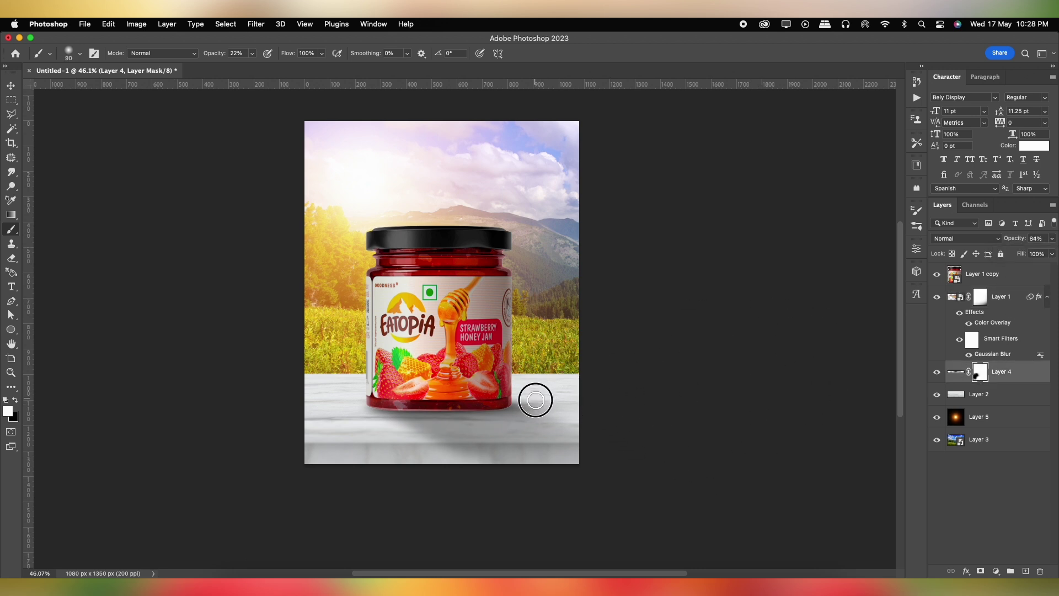
pyautogui.press('x')
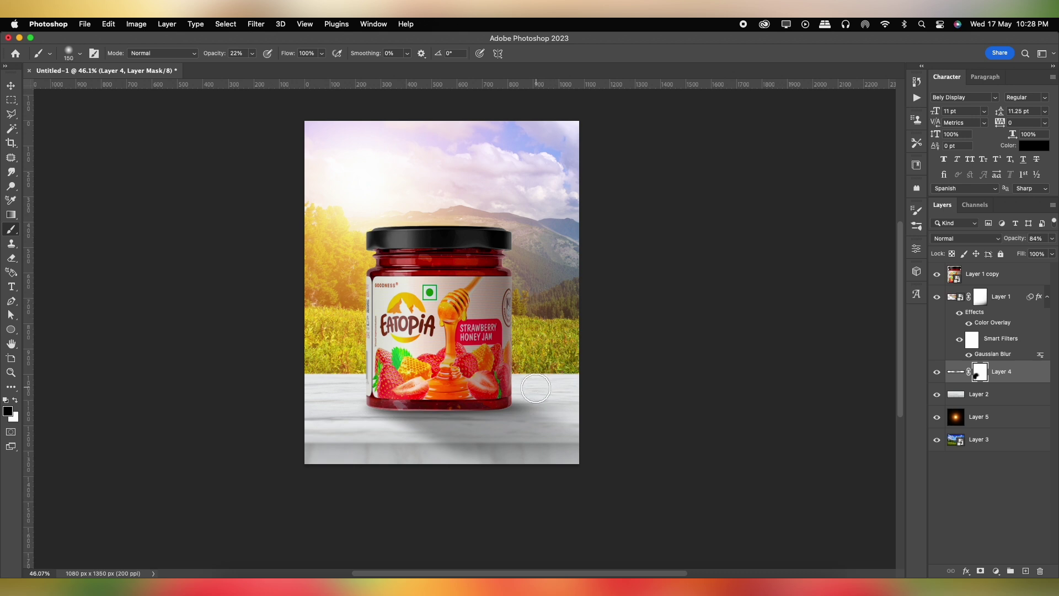
pyautogui.click(568, 405)
pyautogui.moveTo(567, 405); pyautogui.dragTo(582, 408)
pyautogui.press('v')
pyautogui.scroll(1, 231, 99)
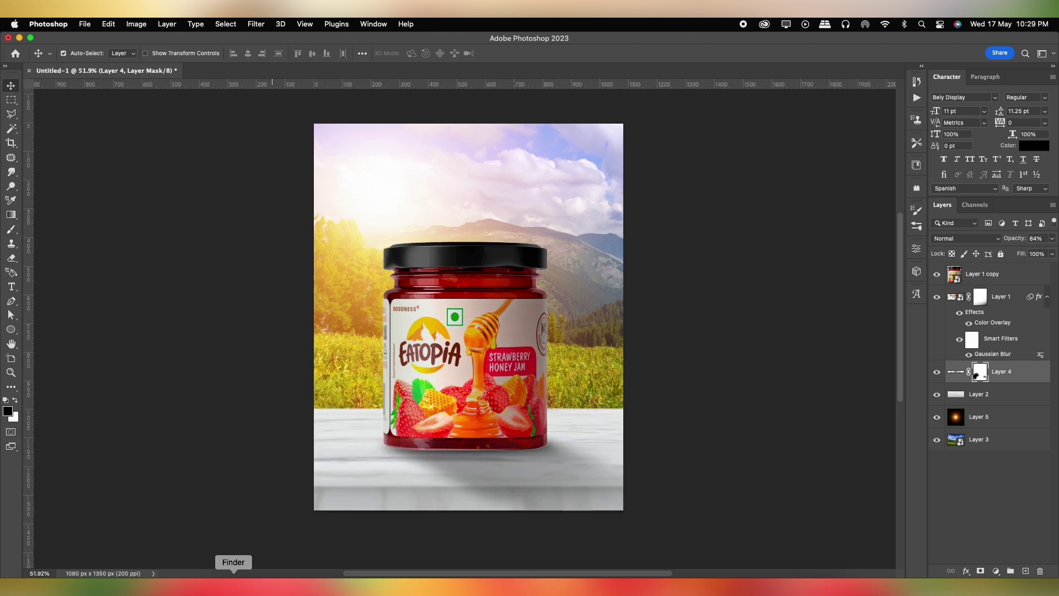
# Bring the strawberry image into the composite beside the jar.
pyautogui.click(231, 585)
pyautogui.click(468, 158)
pyautogui.click(653, 63)
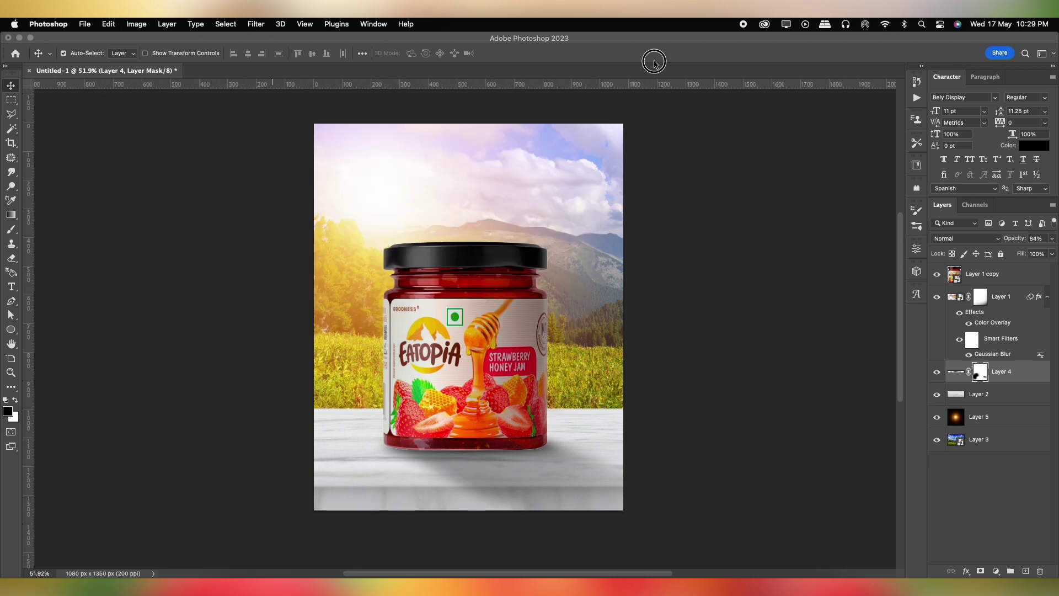
pyautogui.moveTo(1006, 401); pyautogui.dragTo(1006, 403)
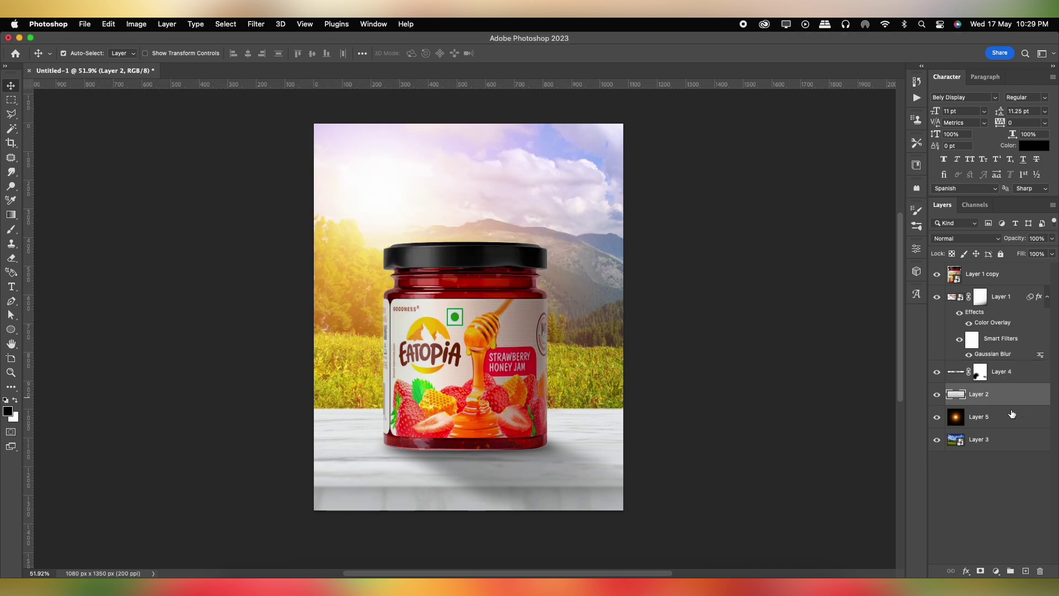
# Flip the strawberry horizontally, scale it to about 52%, and Alt-drag a duplicate.
pyautogui.hotkey('ctrl', 't')
pyautogui.rightClick(530, 296)
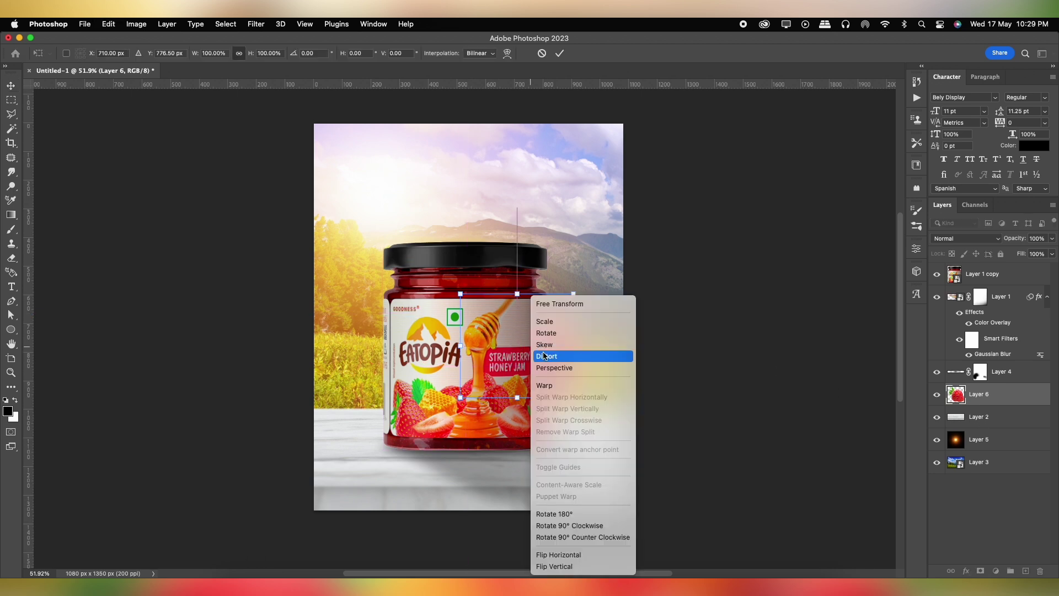
pyautogui.click(554, 554)
pyautogui.moveTo(574, 294)
pyautogui.mouseDown()
pyautogui.moveTo(546, 318)
pyautogui.moveTo(594, 385)
pyautogui.mouseUp()
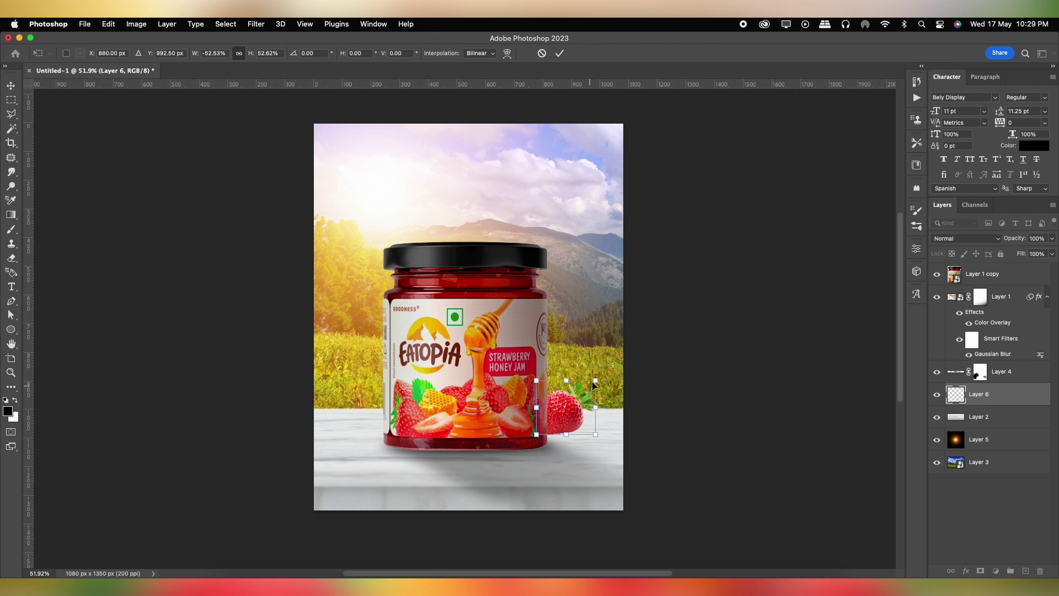
pyautogui.press('Return')
pyautogui.scroll(2, 573, 424)
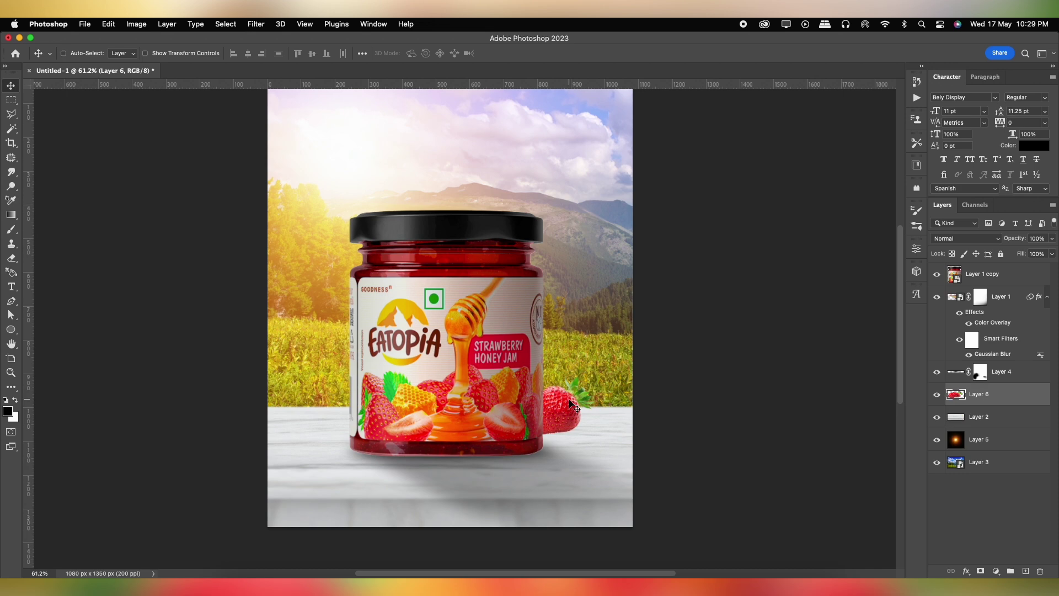
pyautogui.keyDown('alt'); pyautogui.moveTo(574, 407); pyautogui.dragTo(832, 416); pyautogui.keyUp('alt')
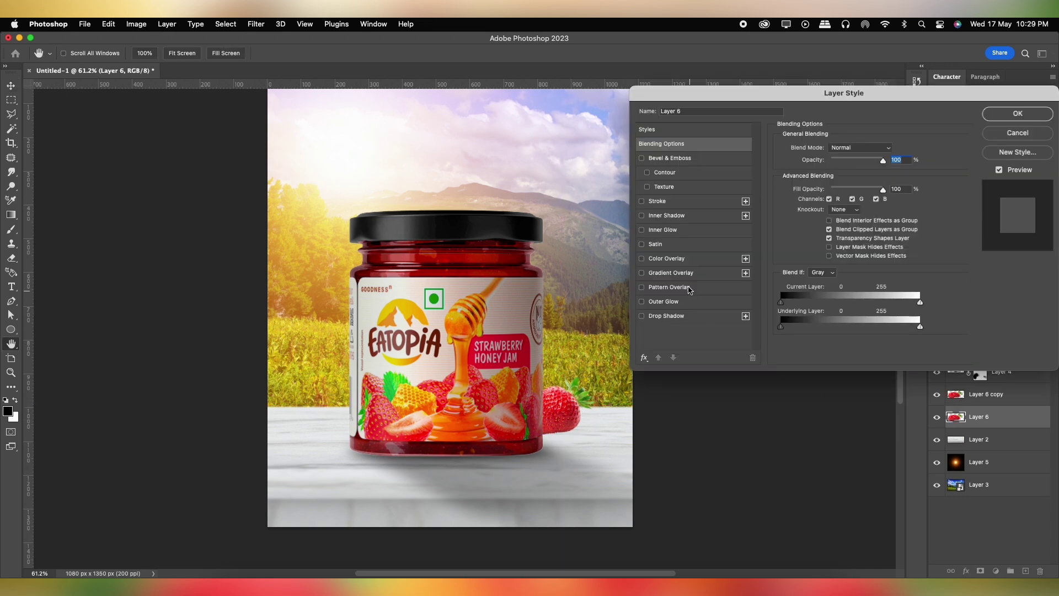
# Give the strawberry copy a black colour overlay and skew it flat onto the table.
pyautogui.click(666, 259)
pyautogui.click(1018, 114)
pyautogui.hotkey('ctrl', 't')
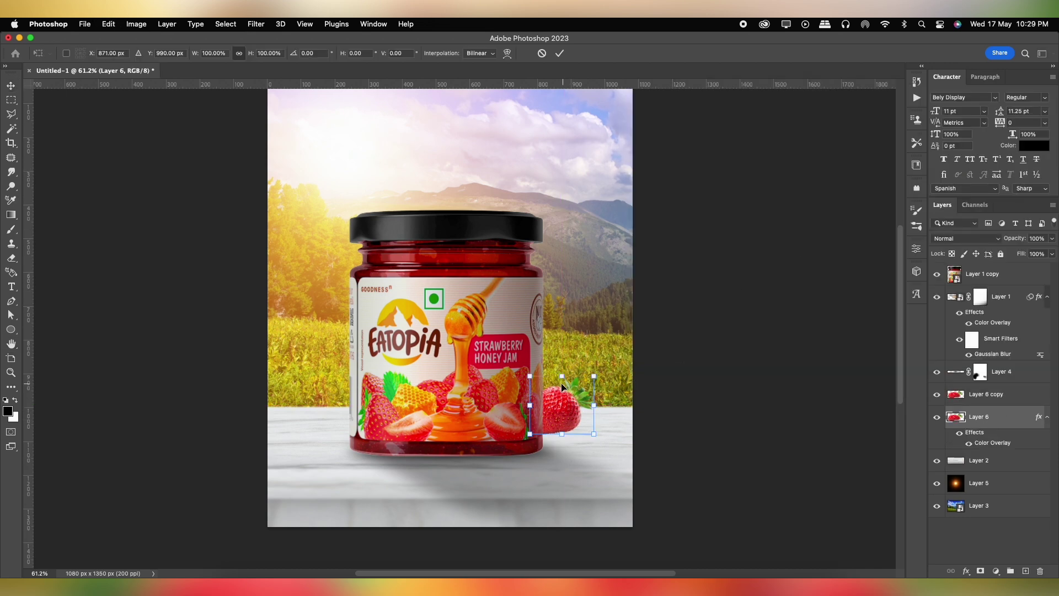
pyautogui.moveTo(561, 376)
pyautogui.keyDown('ctrl'); pyautogui.mouseDown()
pyautogui.moveTo(569, 450)
pyautogui.moveTo(563, 435)
pyautogui.moveTo(601, 432)
pyautogui.mouseUp(); pyautogui.keyUp('ctrl')
pyautogui.moveTo(588, 432); pyautogui.dragTo(577, 439)
pyautogui.press('Return')
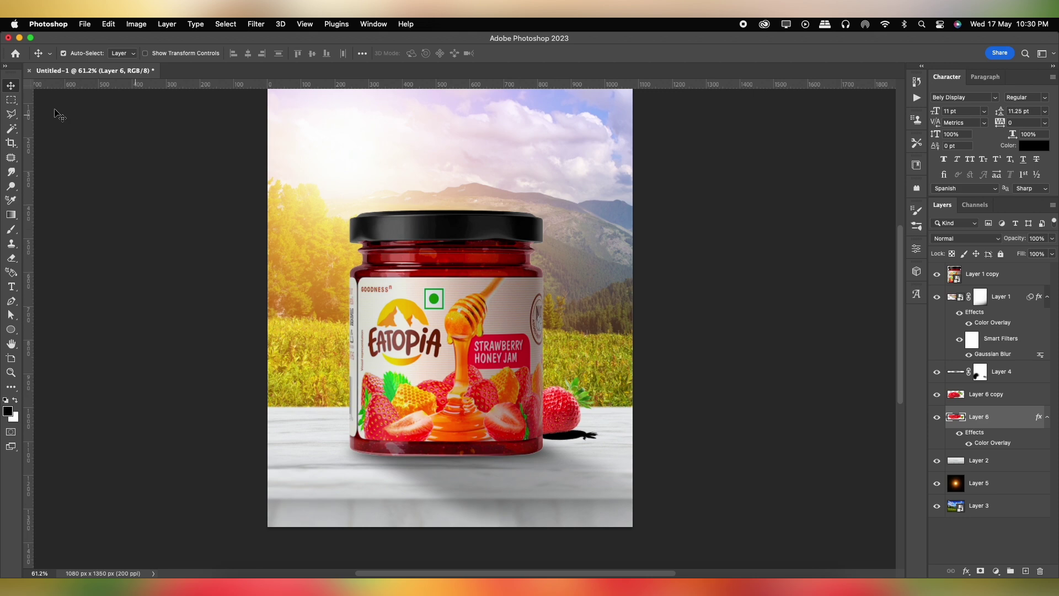
pyautogui.click(256, 24)
pyautogui.moveTo(259, 167)
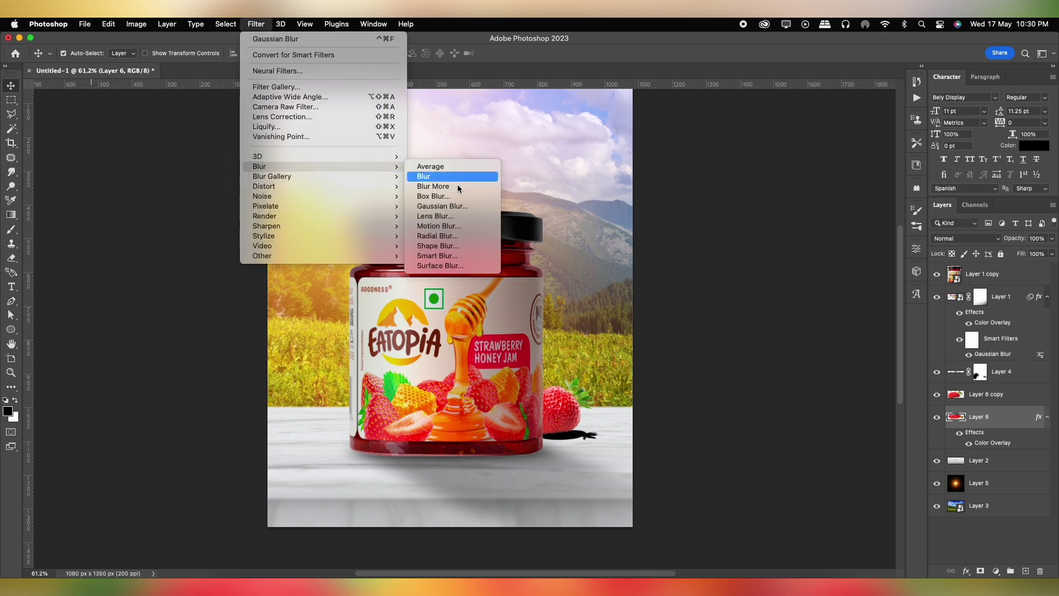
# Blur the strawberry's cast shadow with a Gaussian Blur of radius 4.4.
pyautogui.click(454, 205)
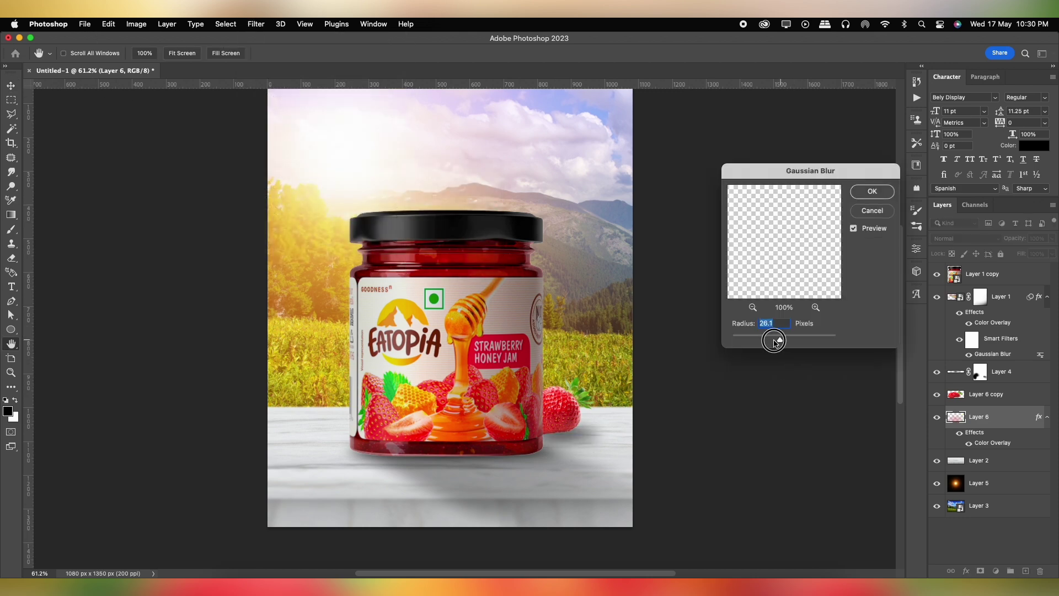
pyautogui.moveTo(780, 340); pyautogui.dragTo(747, 341)
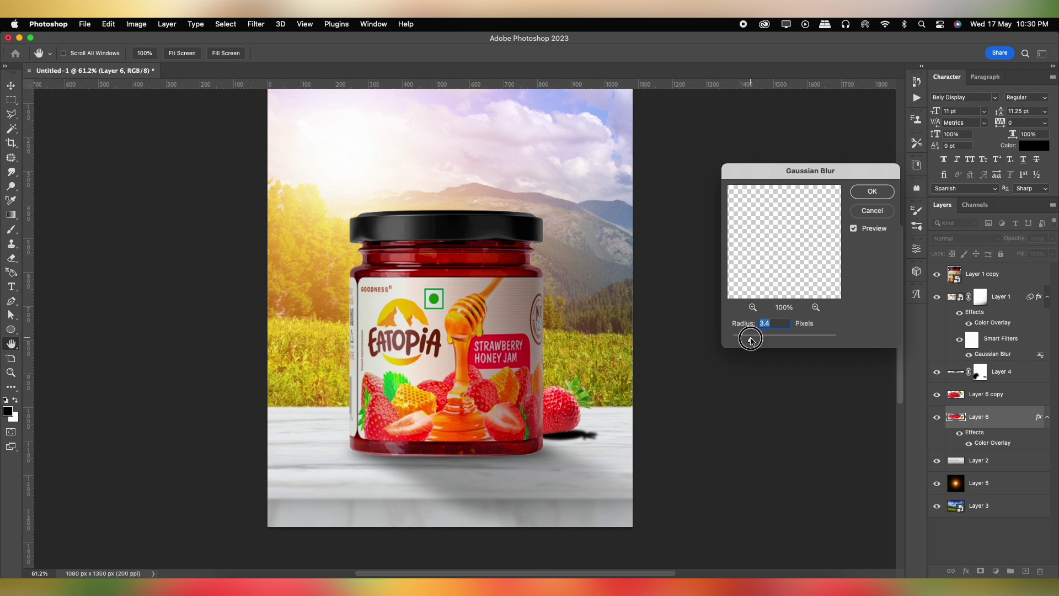
pyautogui.moveTo(754, 340); pyautogui.dragTo(757, 341)
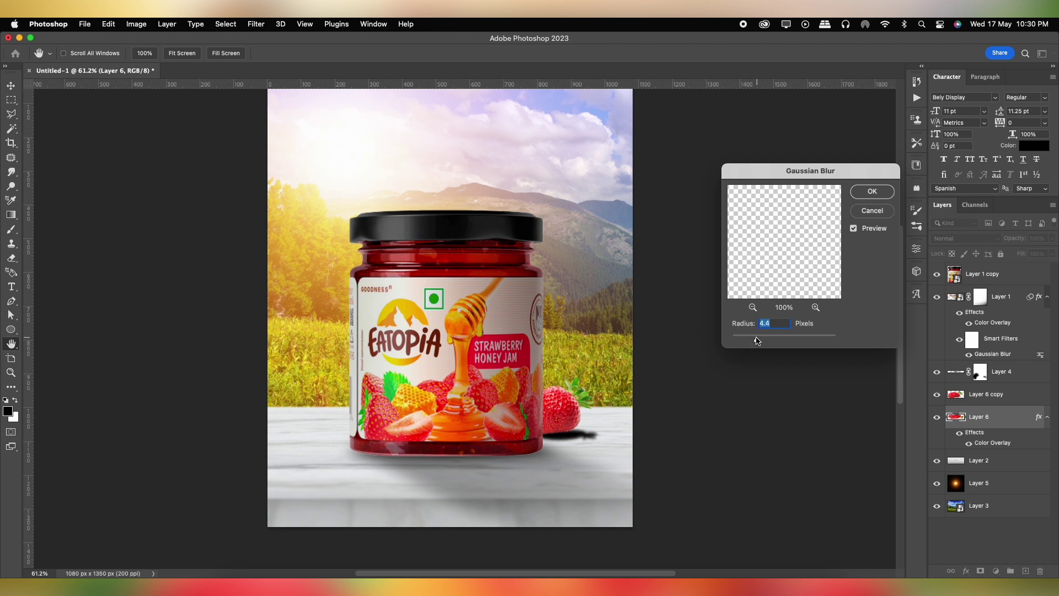
pyautogui.click(870, 192)
# Add a layer mask and fade out the shadow's right end with a black-white gradient.
pyautogui.click(980, 570)
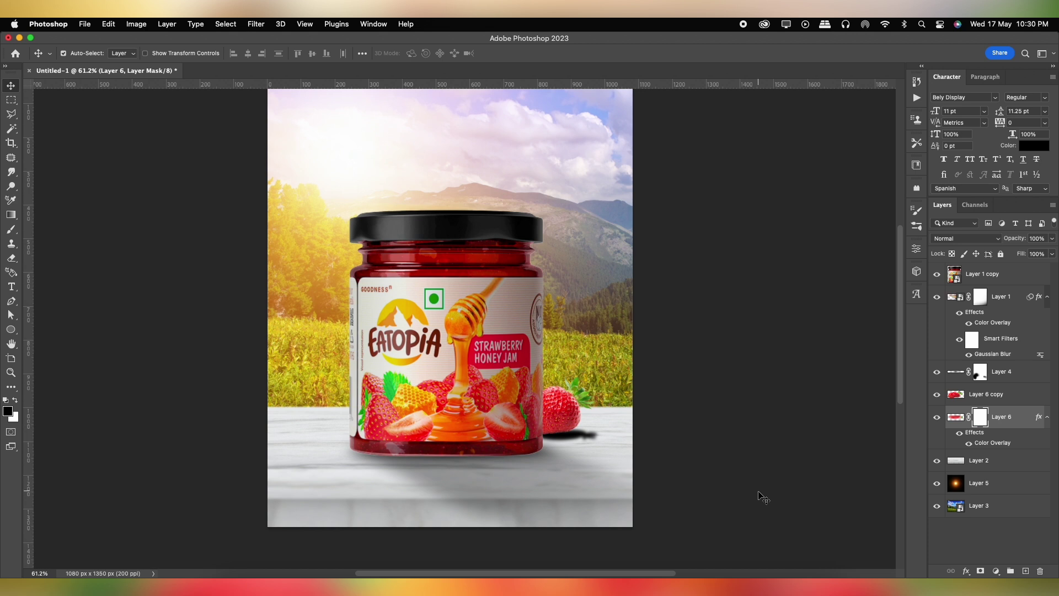
pyautogui.click(12, 219)
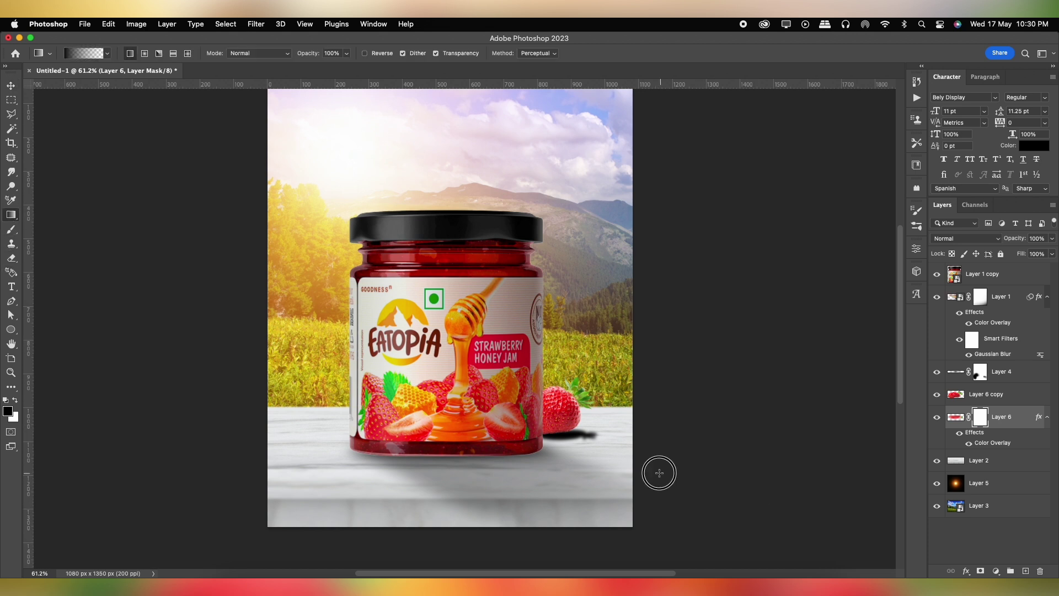
pyautogui.moveTo(661, 474); pyautogui.dragTo(606, 458)
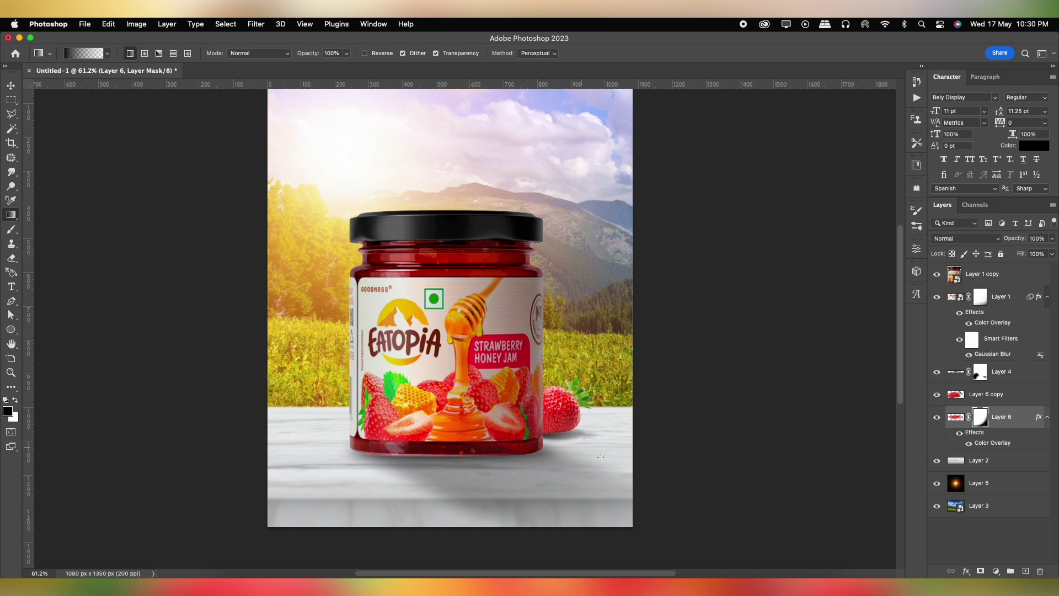
pyautogui.moveTo(603, 471); pyautogui.dragTo(574, 456)
# Lower the shadow layer's opacity to 75%.
pyautogui.hotkey('ctrl', '2')
pyautogui.click(1052, 243)
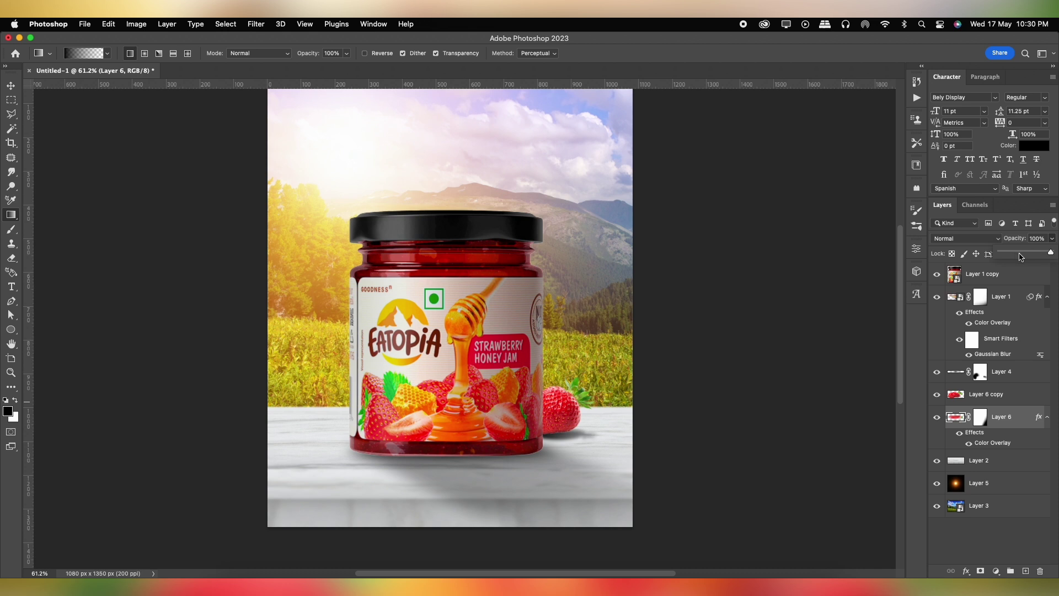
pyautogui.moveTo(1045, 257); pyautogui.dragTo(1040, 258)
pyautogui.click(997, 397)
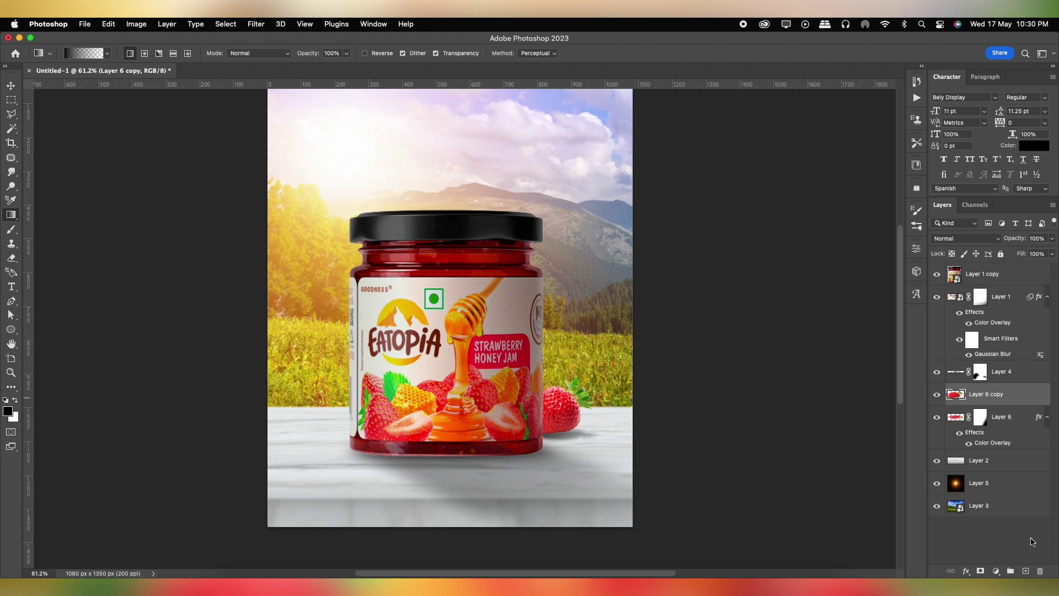
# Add an Exposure adjustment clipped to the strawberry, with exposure slightly lowered and gamma 1.06.
pyautogui.click(998, 573)
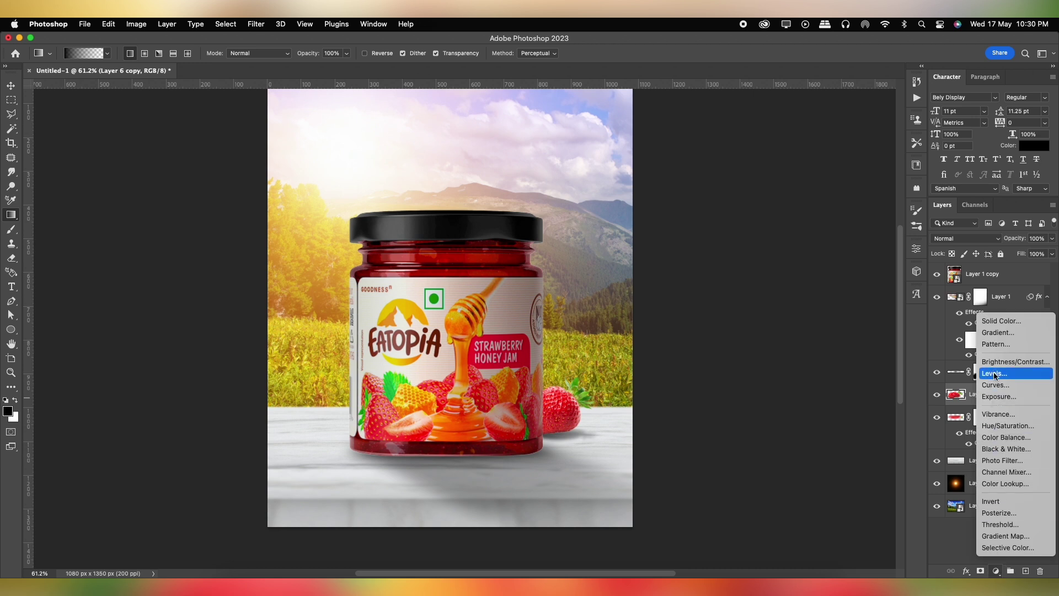
pyautogui.click(997, 398)
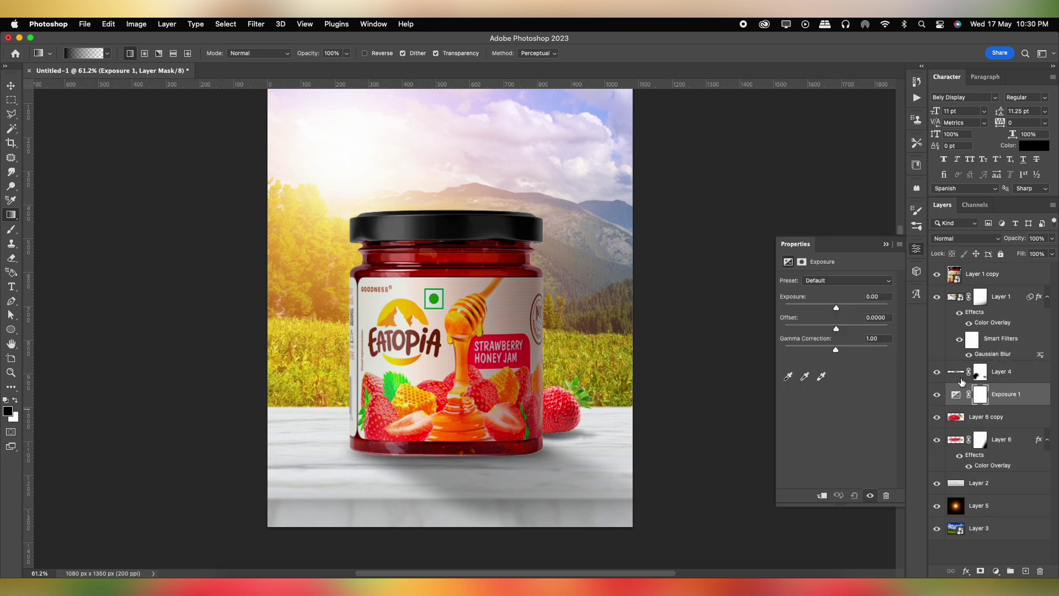
pyautogui.press('alt+super+g')
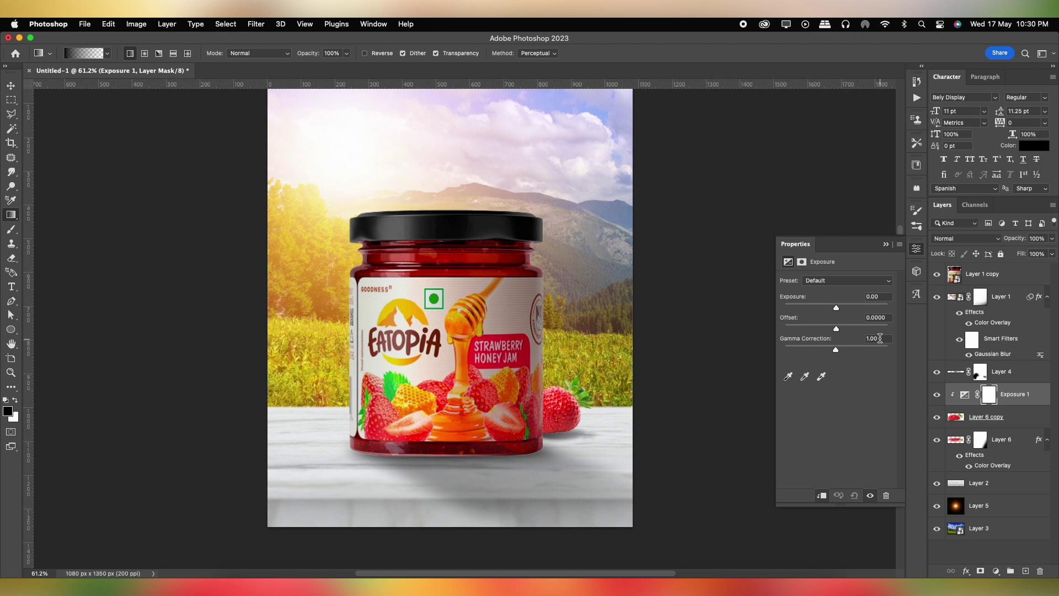
pyautogui.moveTo(840, 310); pyautogui.dragTo(834, 327)
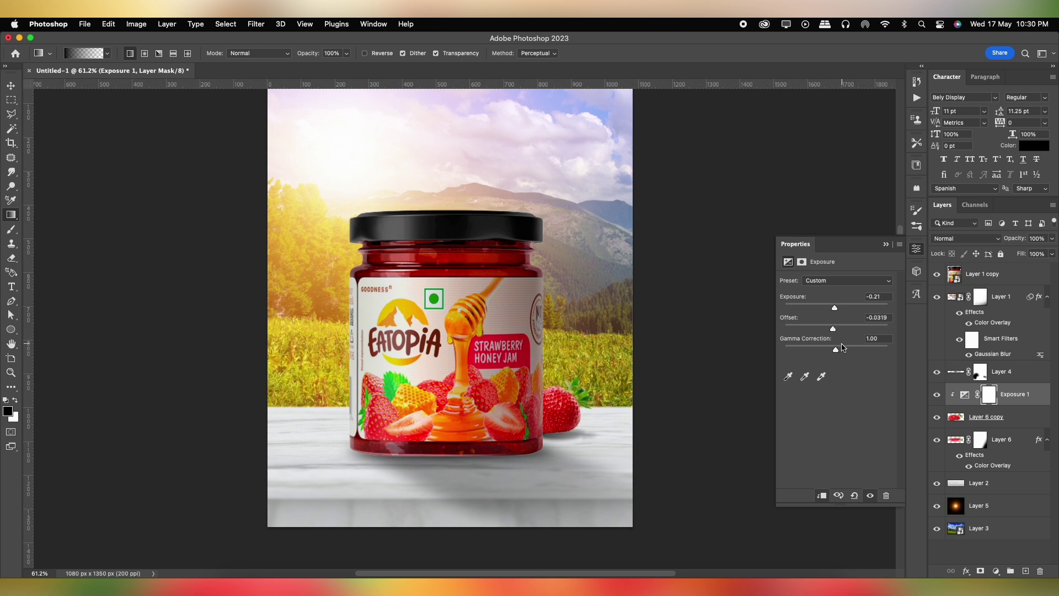
pyautogui.moveTo(836, 351); pyautogui.dragTo(833, 348)
pyautogui.click(886, 245)
# Paint black with a 400 px brush to mask the adjustment around the jar's right edge.
pyautogui.press('b')
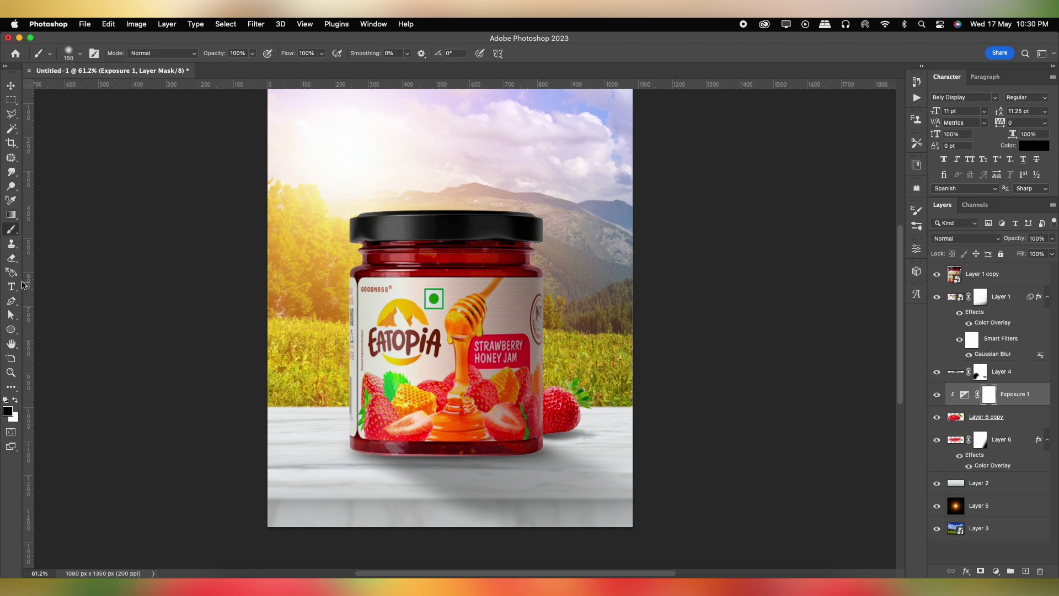
pyautogui.press(']')
pyautogui.press(']')
pyautogui.press(']')
pyautogui.press(']')
pyautogui.press(']')
pyautogui.press('x')
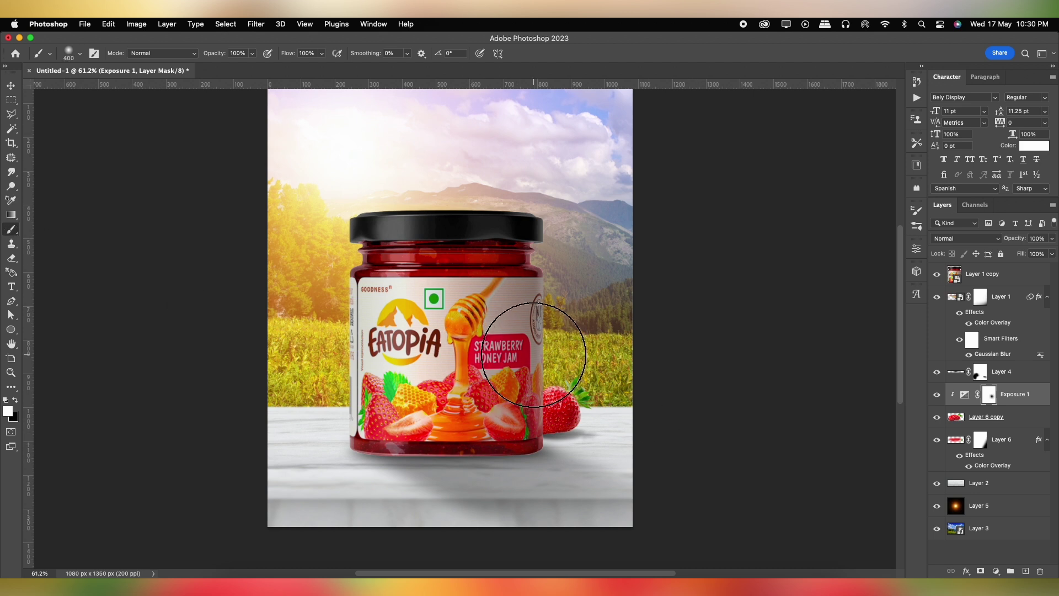
pyautogui.press('x')
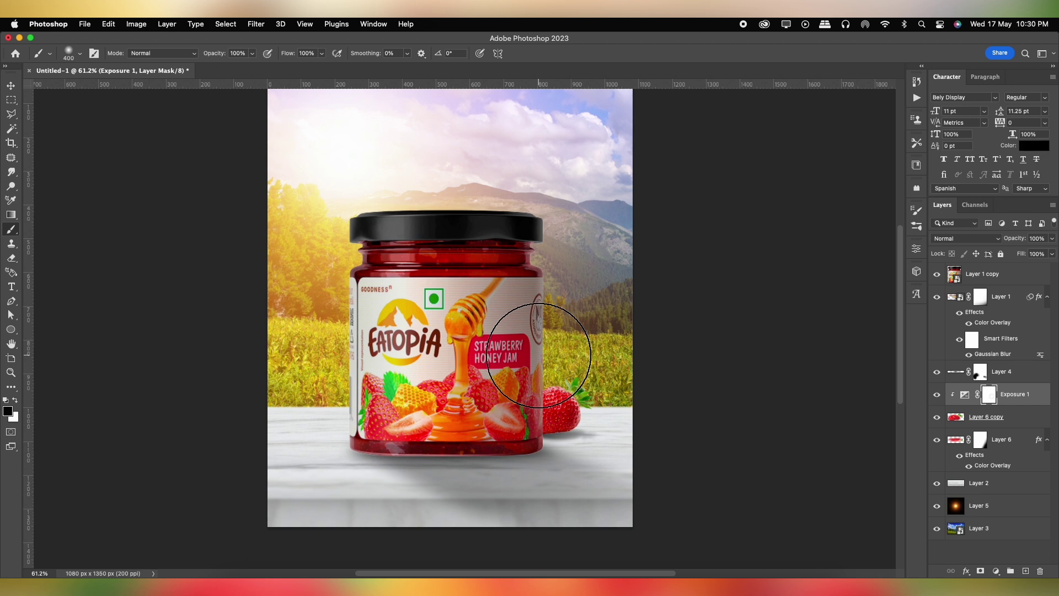
pyautogui.moveTo(537, 355); pyautogui.dragTo(557, 345)
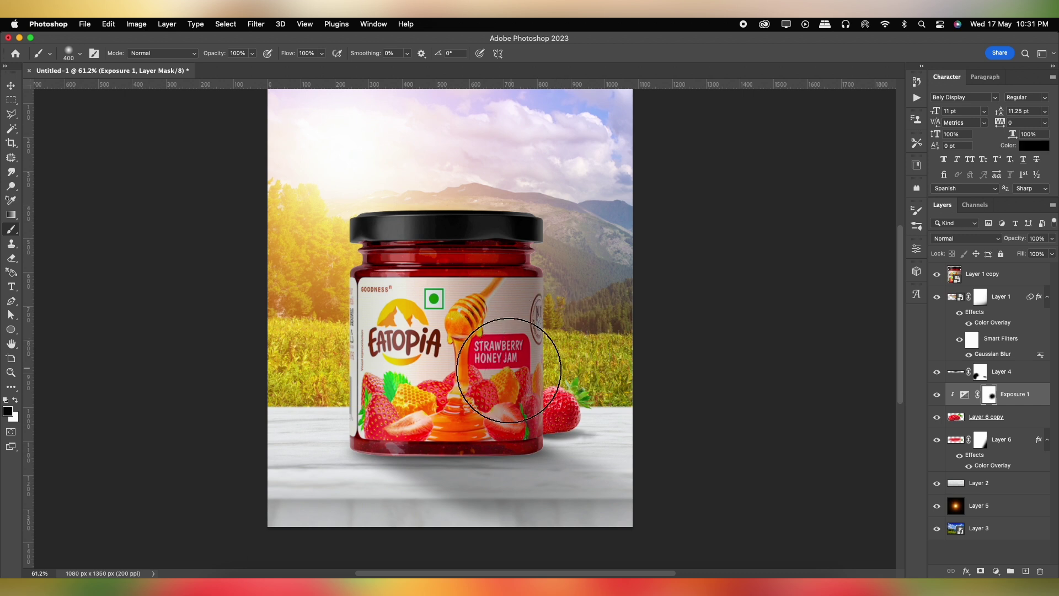
pyautogui.click(937, 395)
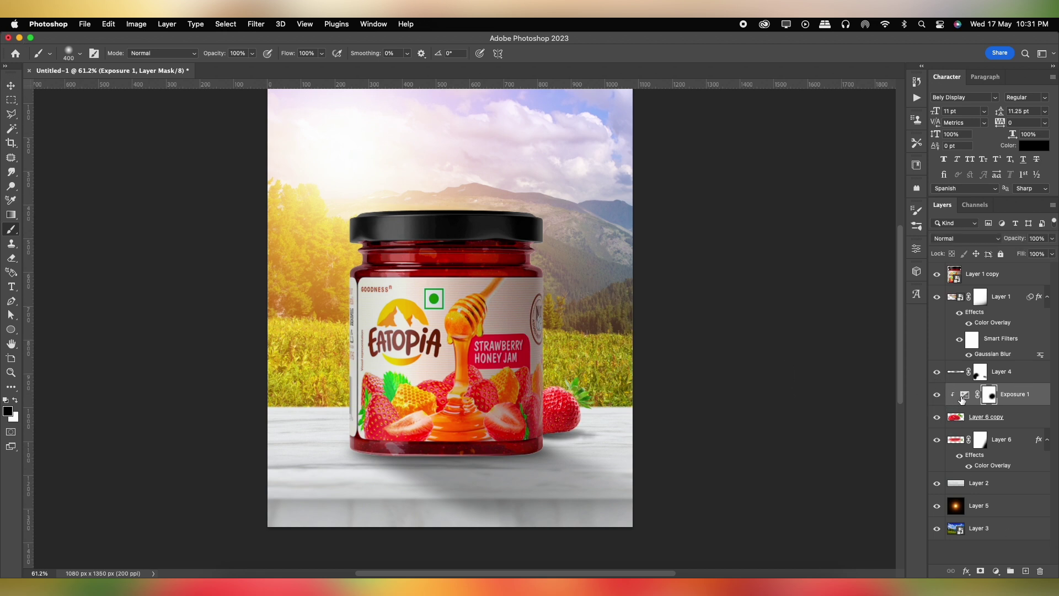
# Darken the strawberry strongly with exposure -2.27, then adjust the shadow layer's fill.
pyautogui.doubleClick(963, 397)
pyautogui.moveTo(833, 306); pyautogui.dragTo(821, 306)
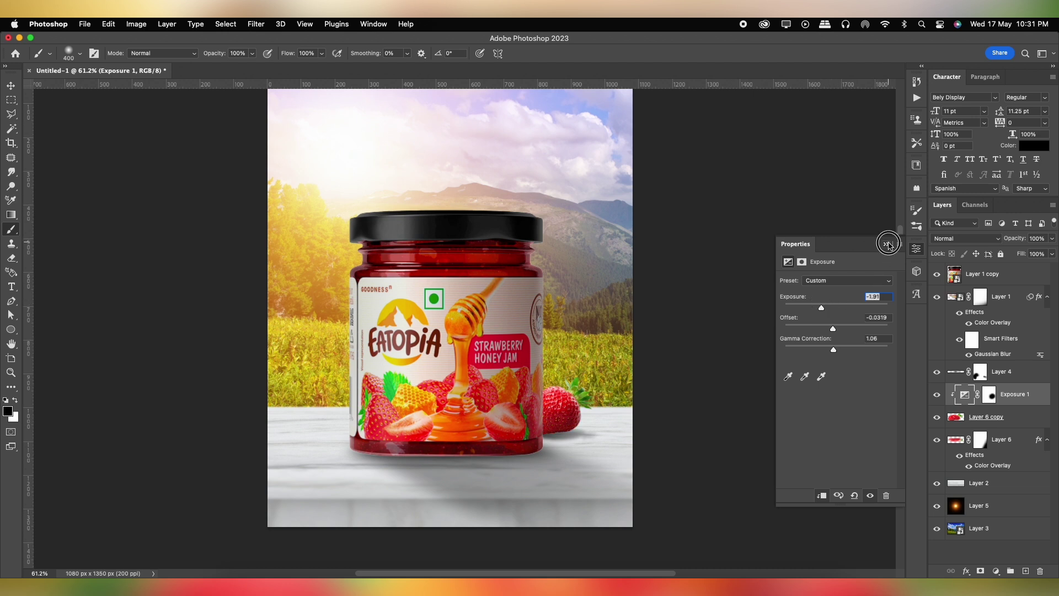
pyautogui.click(889, 245)
pyautogui.click(1001, 439)
pyautogui.click(1052, 253)
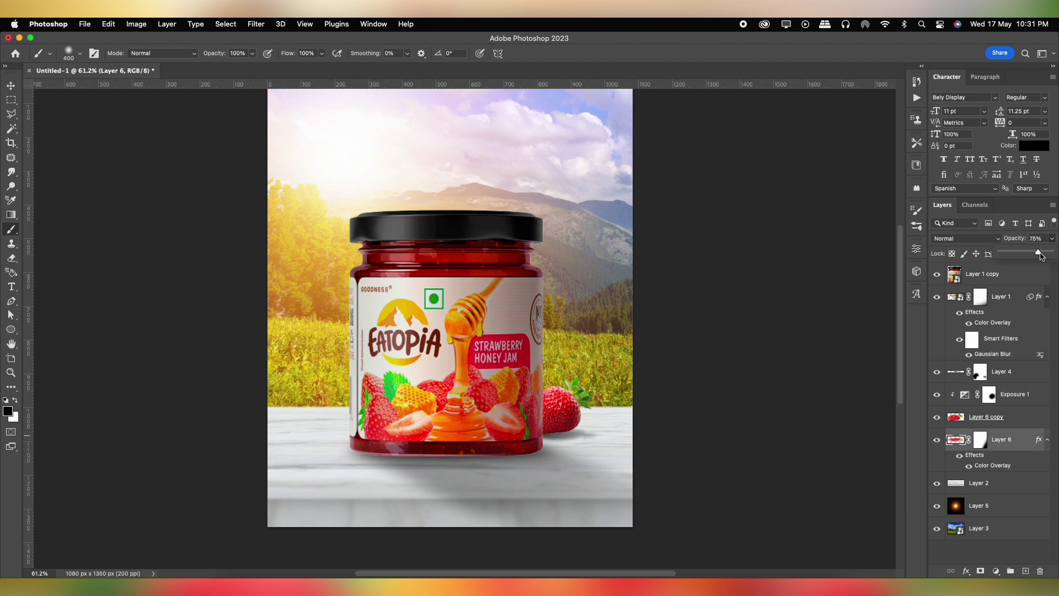
pyautogui.scroll(-2, 607, 335)
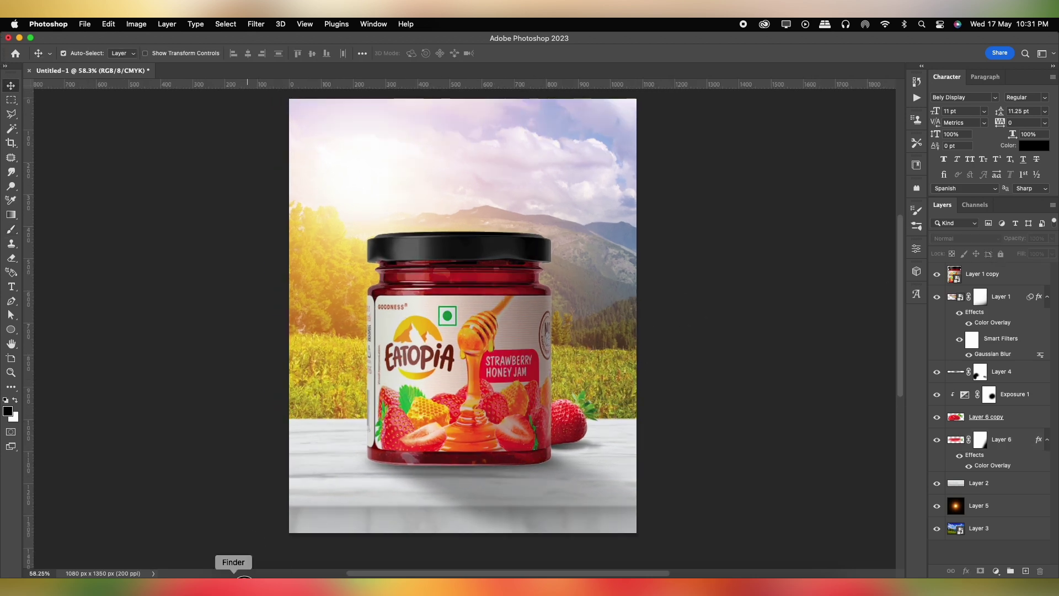
# Place another strawberry image, scaled down, on the table left of the jar.
pyautogui.click(232, 583)
pyautogui.click(478, 150)
pyautogui.click(672, 78)
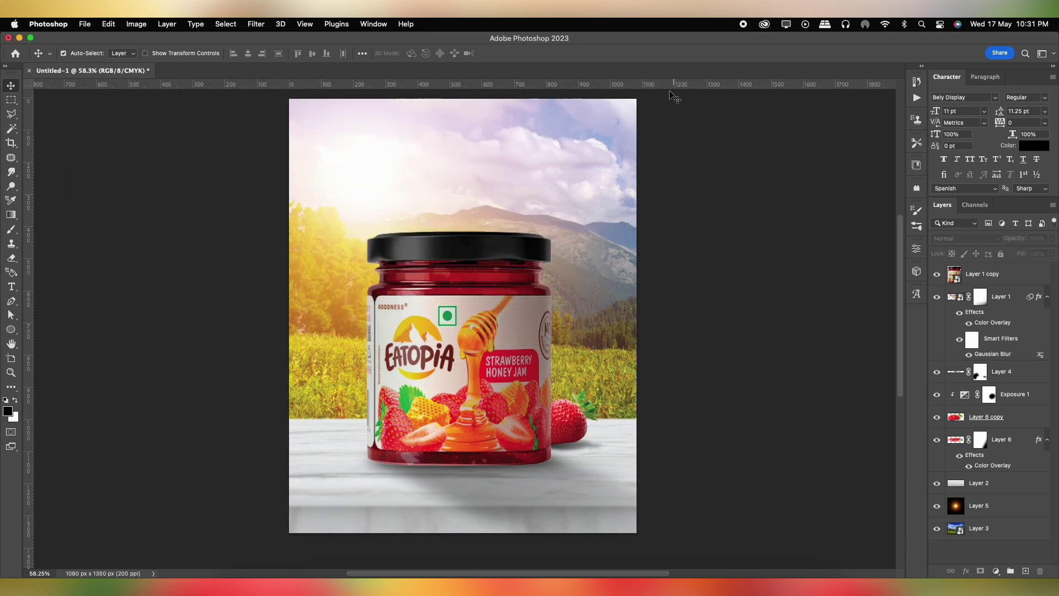
pyautogui.moveTo(1015, 272)
pyautogui.mouseDown()
pyautogui.moveTo(449, 346)
pyautogui.moveTo(357, 447)
pyautogui.mouseUp()
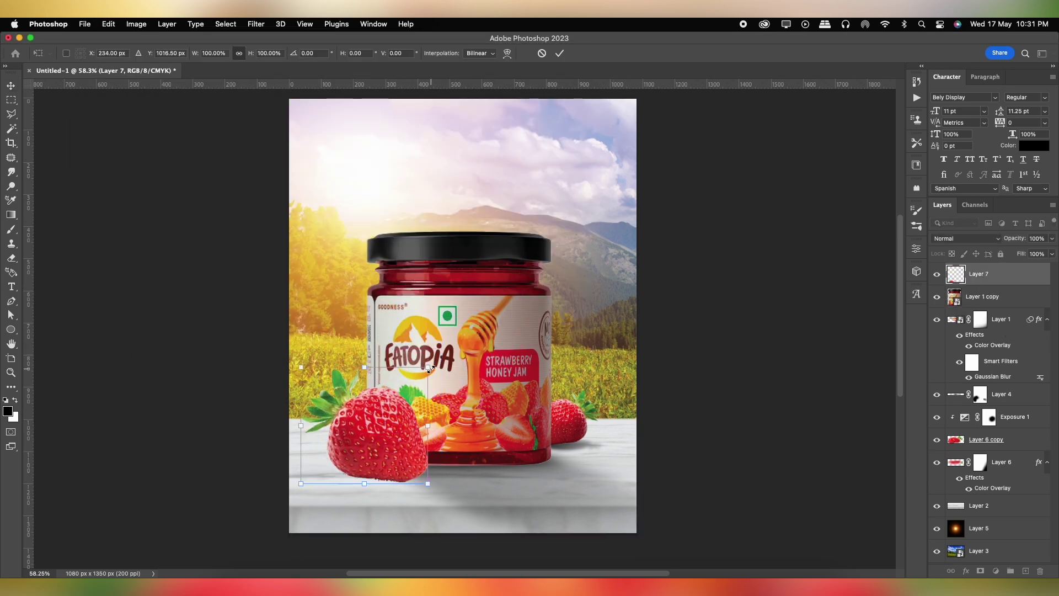
pyautogui.moveTo(429, 369); pyautogui.dragTo(408, 386)
pyautogui.moveTo(394, 442); pyautogui.dragTo(393, 433)
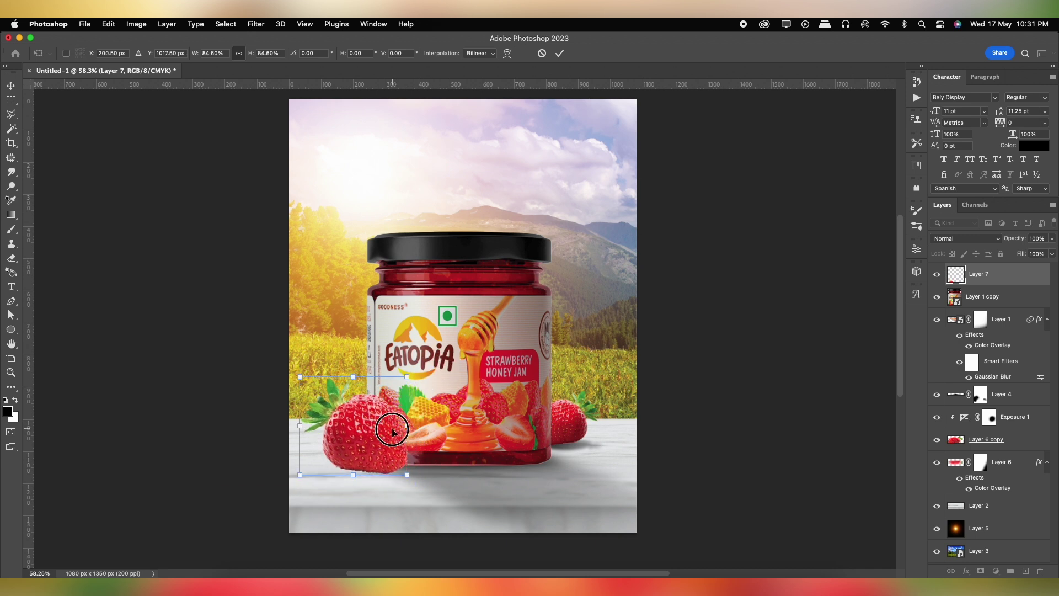
pyautogui.press('Return')
# Duplicate the strawberry layer and fill the copy with a solid black Color Overlay.
pyautogui.press('super+j')
pyautogui.rightClick(1017, 297)
pyautogui.press('Escape')
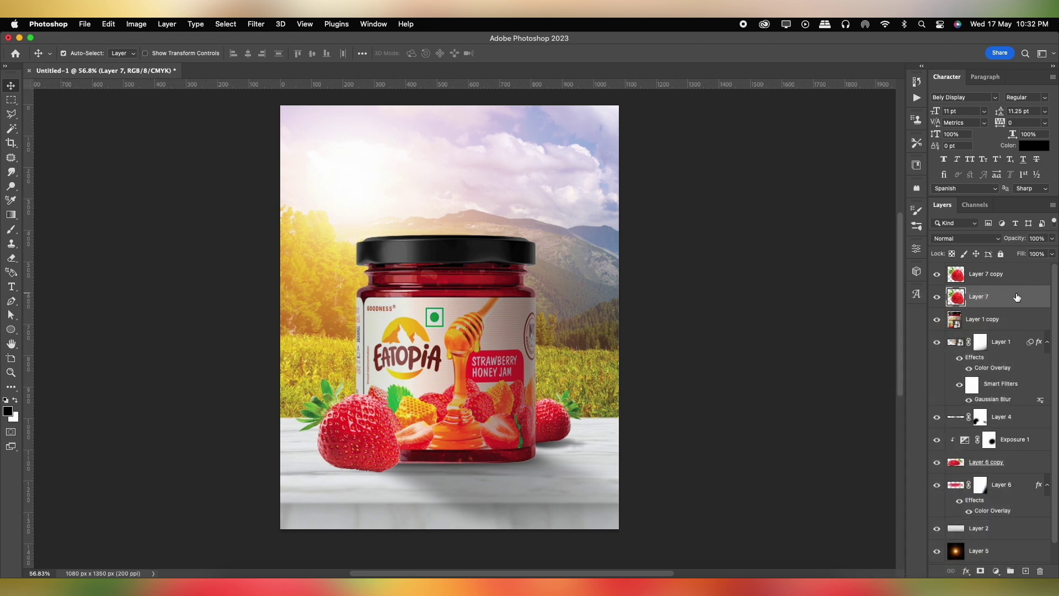
pyautogui.doubleClick(1016, 297)
pyautogui.click(670, 258)
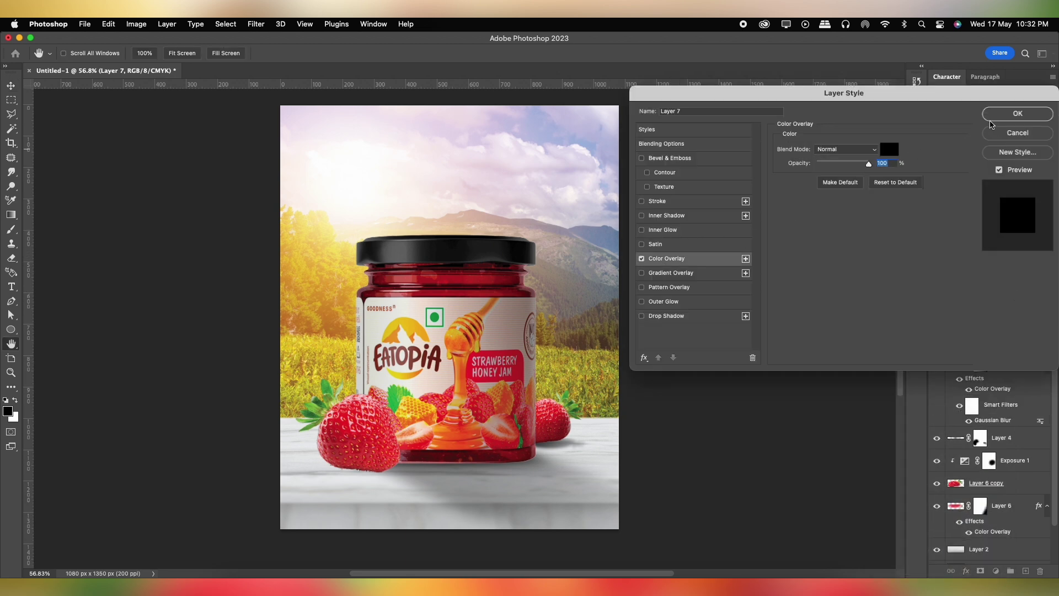
pyautogui.click(1017, 113)
# Flip, skew and stretch the black copy into a slanted shadow across the table.
pyautogui.press('super+t')
pyautogui.moveTo(347, 379)
pyautogui.mouseDown()
pyautogui.moveTo(406, 486)
pyautogui.moveTo(375, 482)
pyautogui.mouseUp()
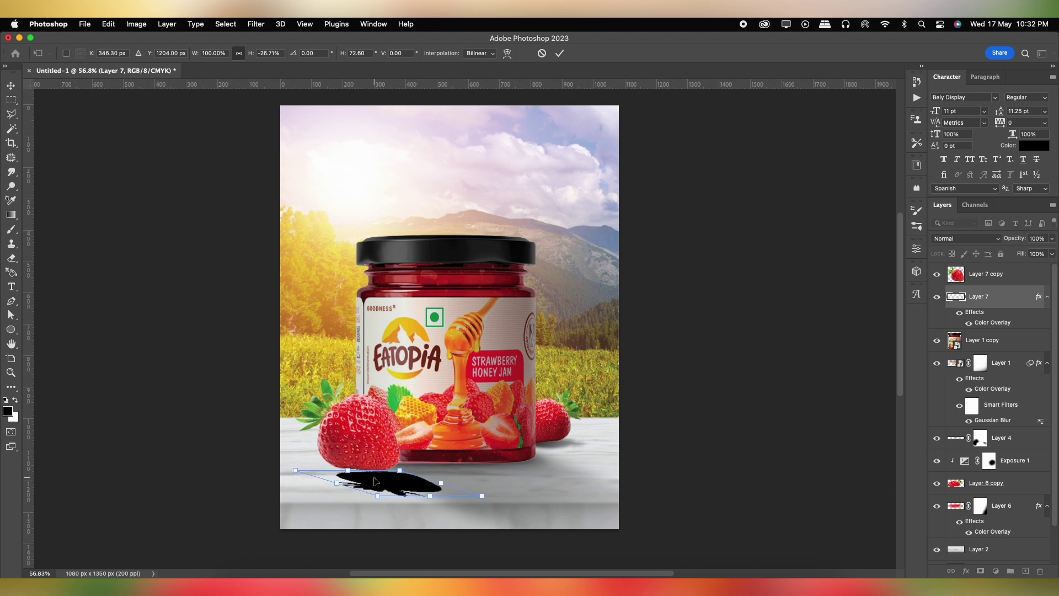
pyautogui.moveTo(296, 471); pyautogui.dragTo(288, 457)
pyautogui.moveTo(409, 485); pyautogui.dragTo(401, 481)
pyautogui.press('Return')
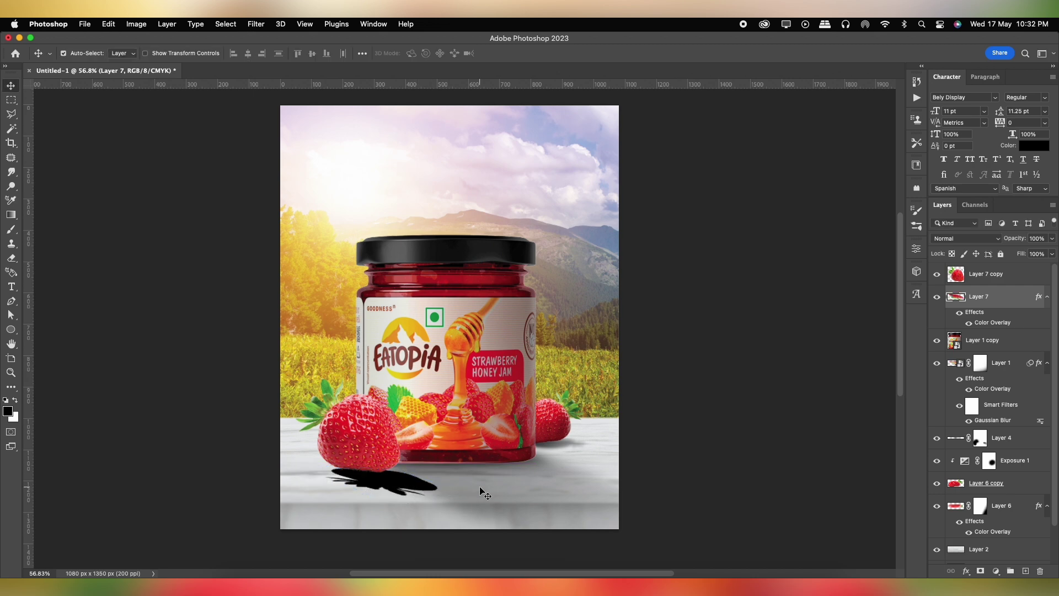
pyautogui.click(255, 22)
pyautogui.moveTo(259, 167)
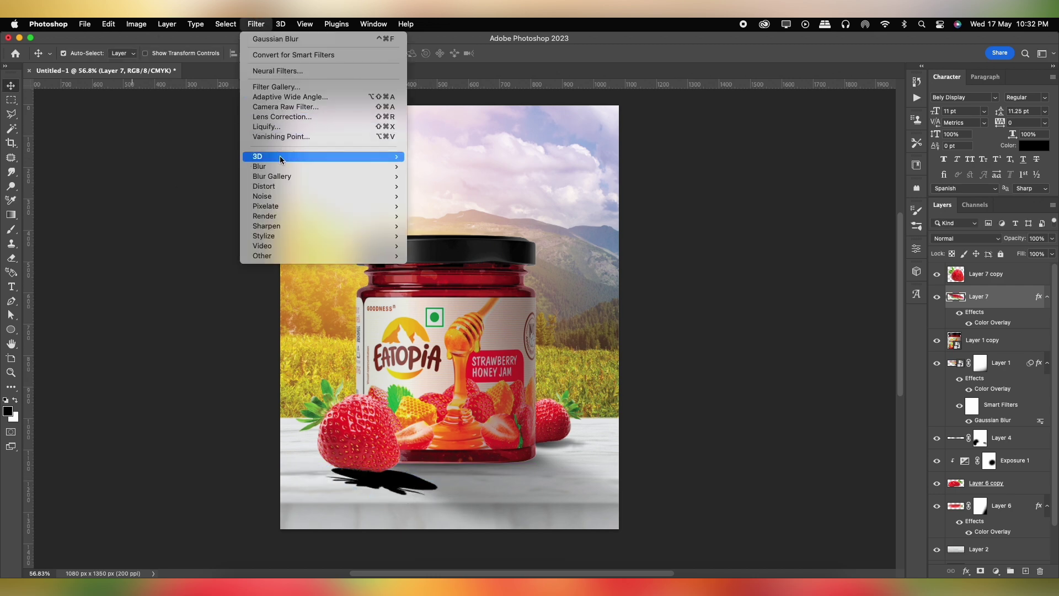
# Blur the left strawberry's shadow with a 7.2 px Gaussian Blur.
pyautogui.click(464, 209)
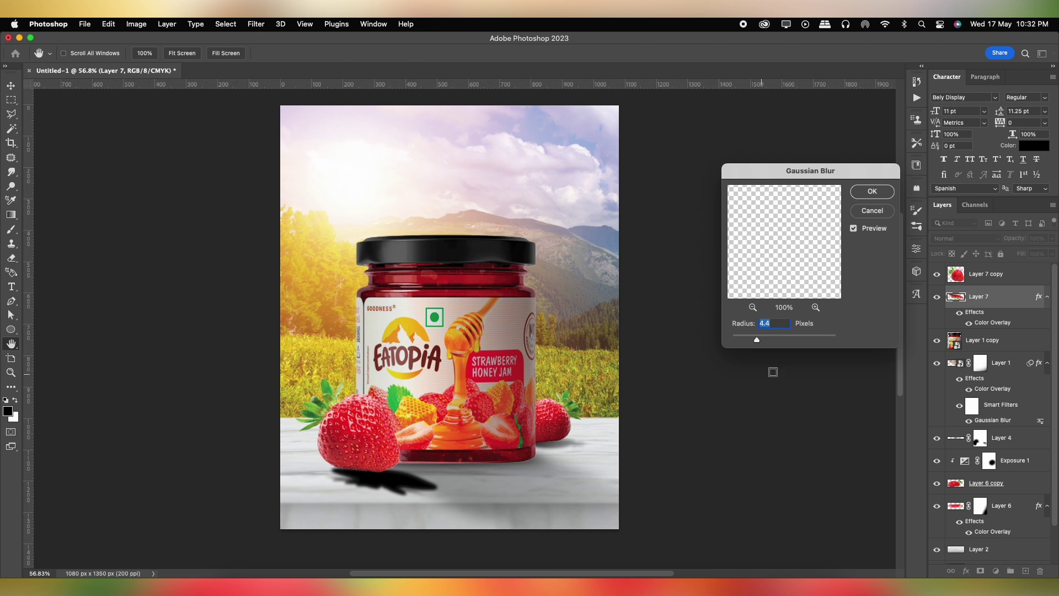
pyautogui.moveTo(762, 344); pyautogui.dragTo(771, 336)
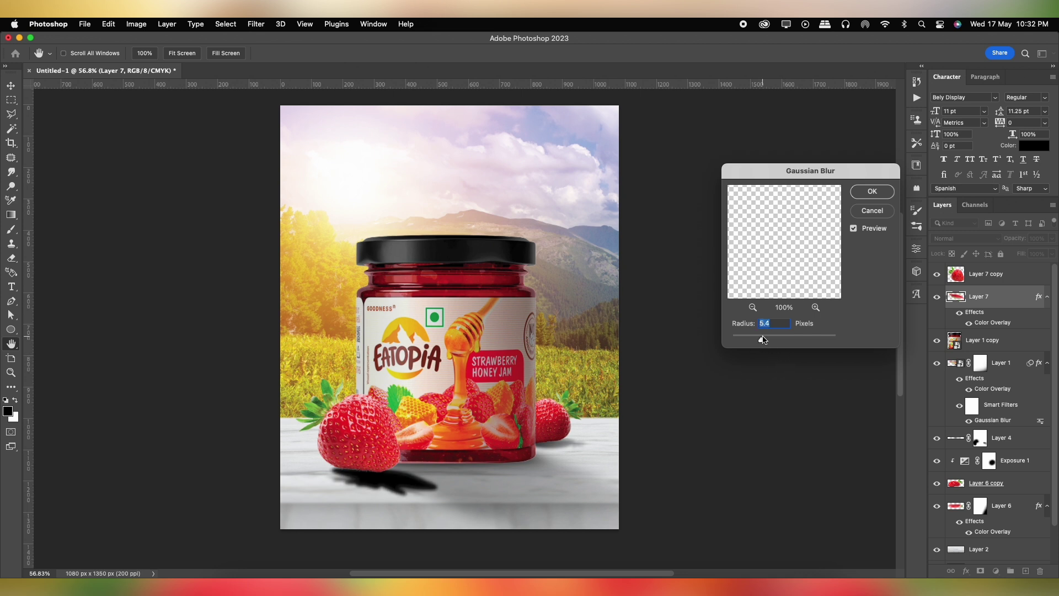
pyautogui.click(872, 192)
# Add a layer mask and fade out the shadow's far end with gradients.
pyautogui.click(981, 571)
pyautogui.press('g')
pyautogui.moveTo(458, 519); pyautogui.dragTo(420, 488)
pyautogui.moveTo(498, 538); pyautogui.dragTo(414, 489)
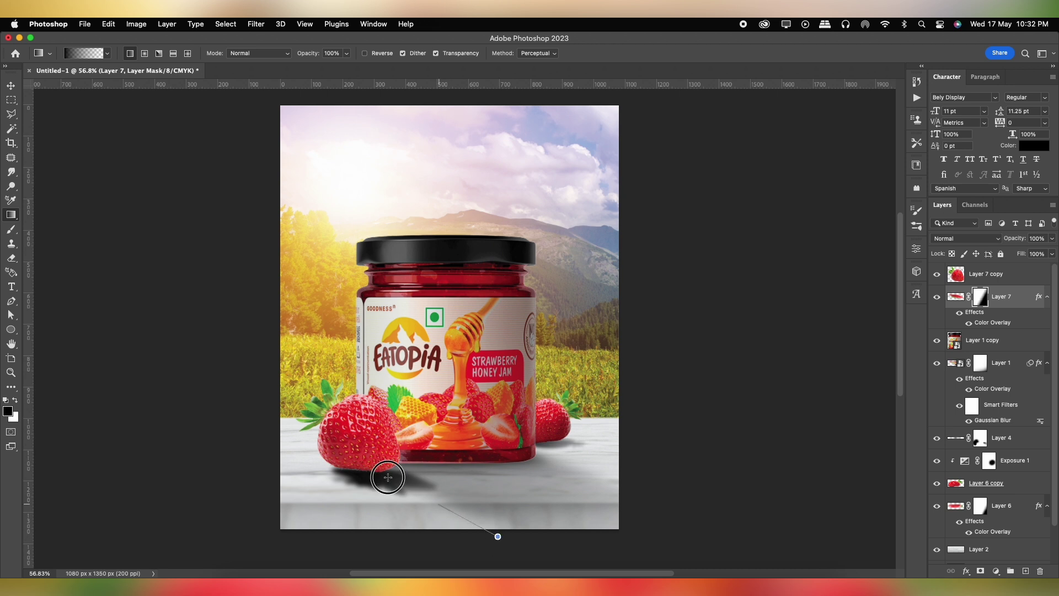
# Lighten the shadow to about 64% opacity and select the Layer 7 copy strawberry.
pyautogui.click(1029, 301)
pyautogui.click(1052, 238)
pyautogui.moveTo(1037, 252); pyautogui.dragTo(1032, 254)
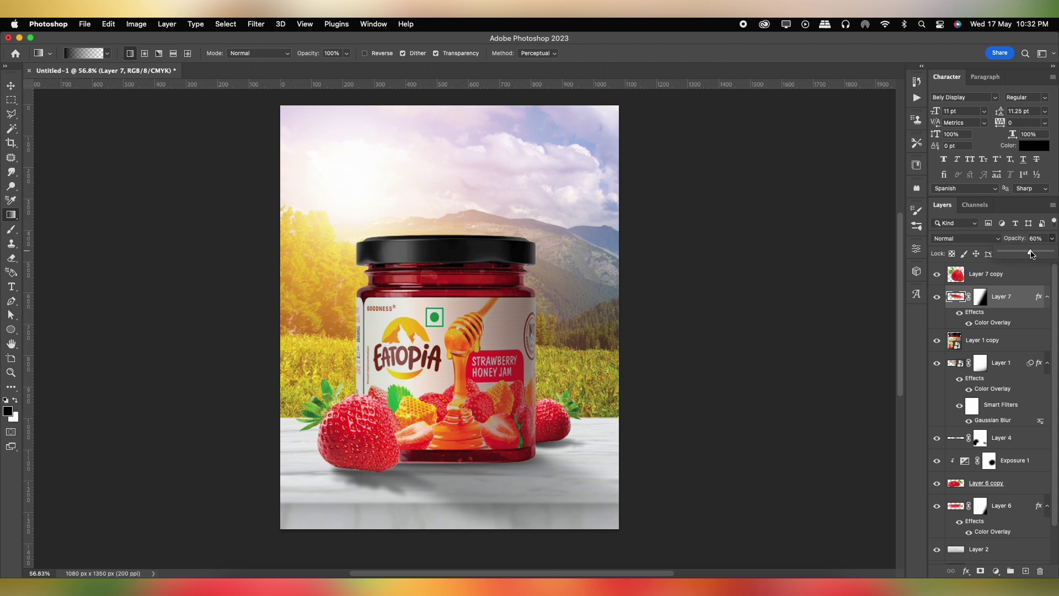
pyautogui.click(982, 298)
pyautogui.press('b')
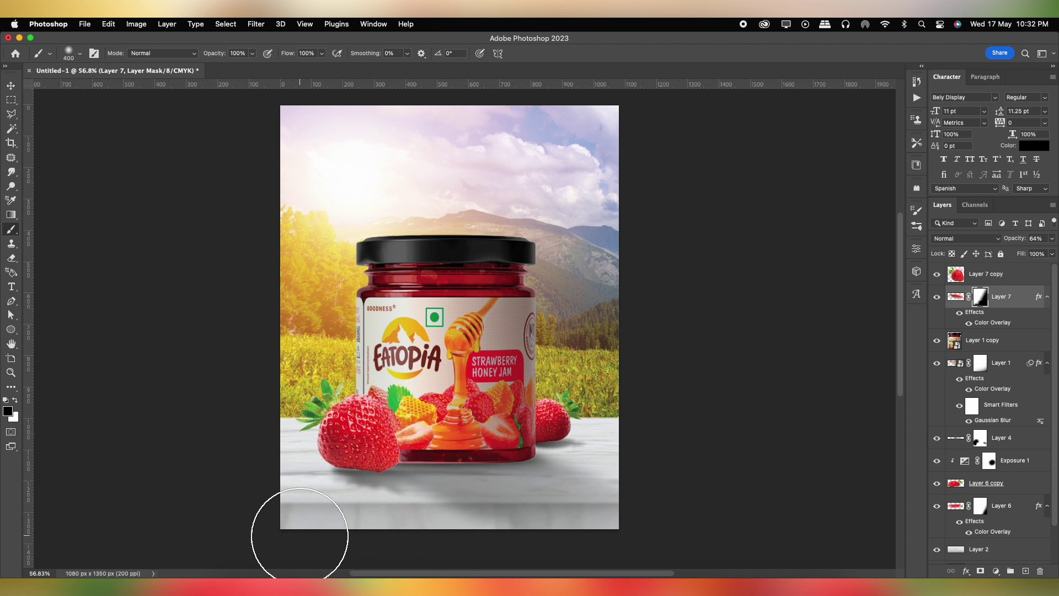
pyautogui.click(9, 85)
pyautogui.click(381, 441)
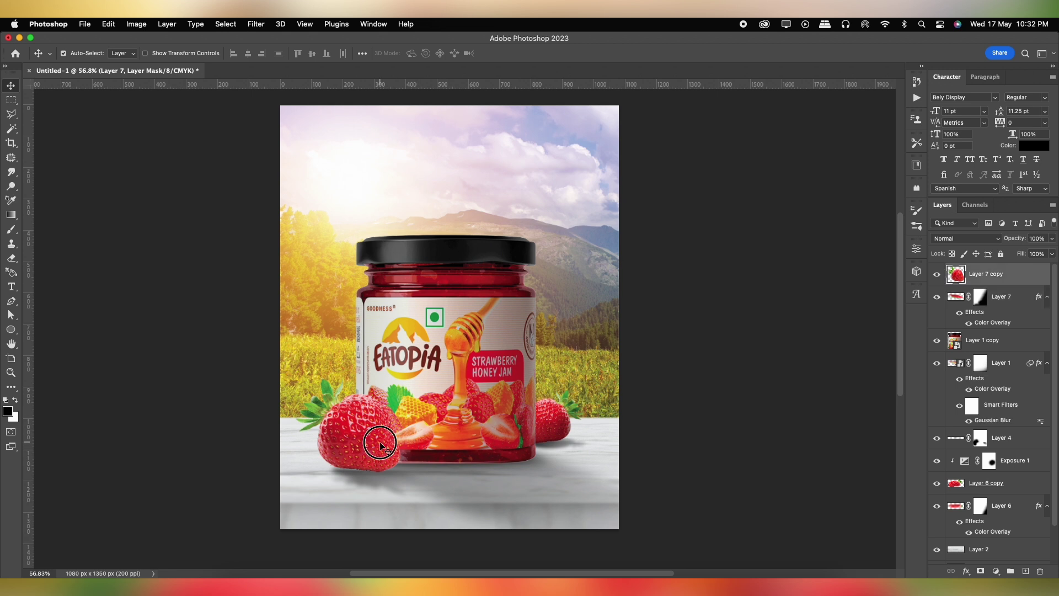
# Add an Exposure adjustment clipped to the left strawberry, lowering exposure and gamma.
pyautogui.click(997, 571)
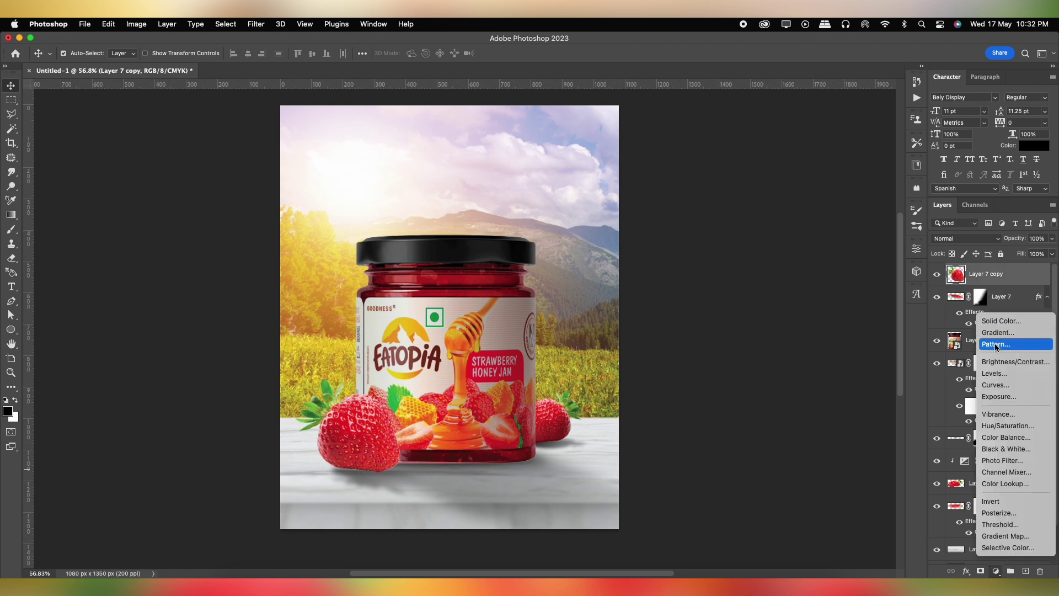
pyautogui.click(979, 307)
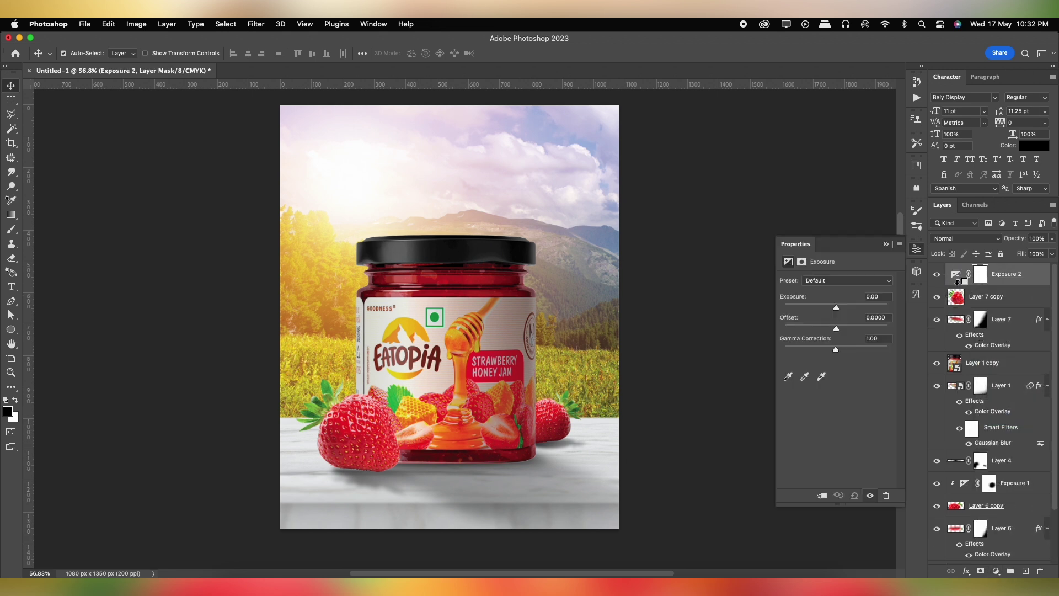
pyautogui.keyDown('alt'); pyautogui.click(957, 282); pyautogui.keyUp('alt')
pyautogui.moveTo(837, 308)
pyautogui.mouseDown()
pyautogui.moveTo(821, 307)
pyautogui.moveTo(844, 327)
pyautogui.moveTo(831, 328)
pyautogui.moveTo(830, 307)
pyautogui.moveTo(828, 329)
pyautogui.mouseUp()
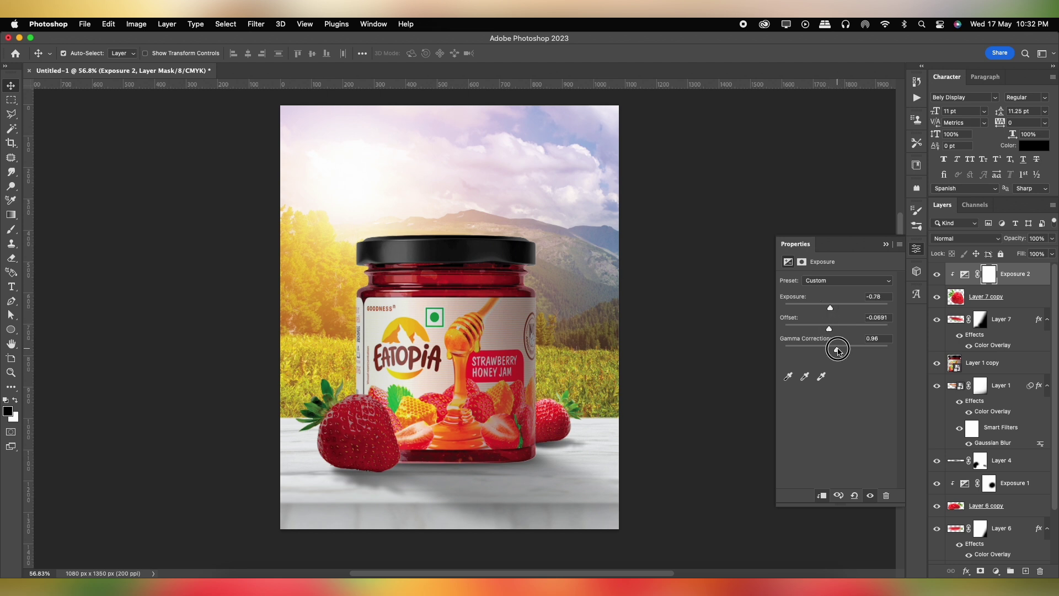
pyautogui.moveTo(837, 350); pyautogui.dragTo(836, 348)
pyautogui.moveTo(829, 307); pyautogui.dragTo(828, 308)
pyautogui.click(885, 246)
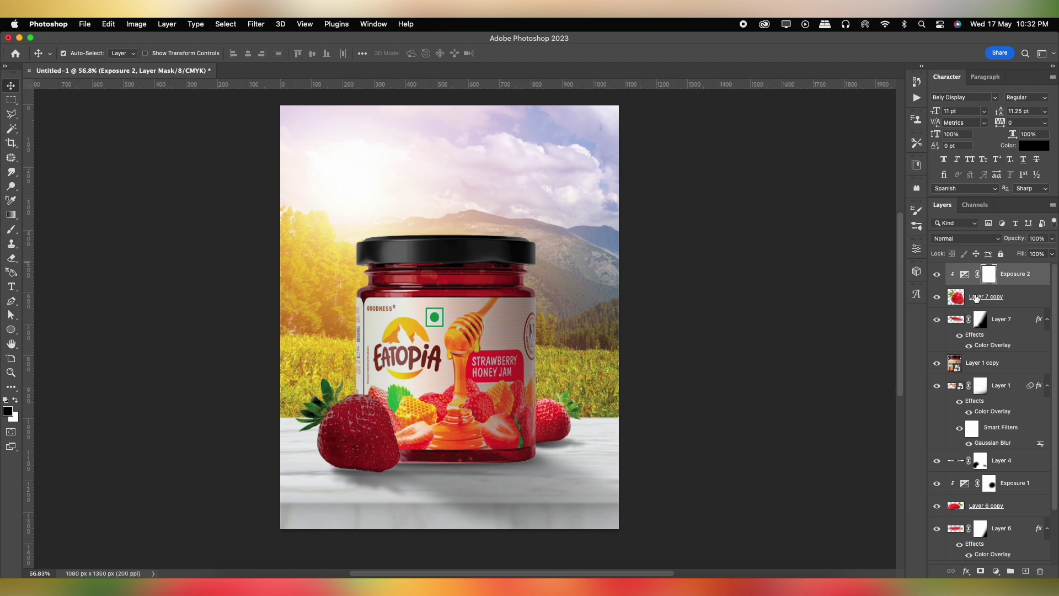
# Invert the adjustment mask and paint white to darken only the strawberry's shaded lower part.
pyautogui.press('b')
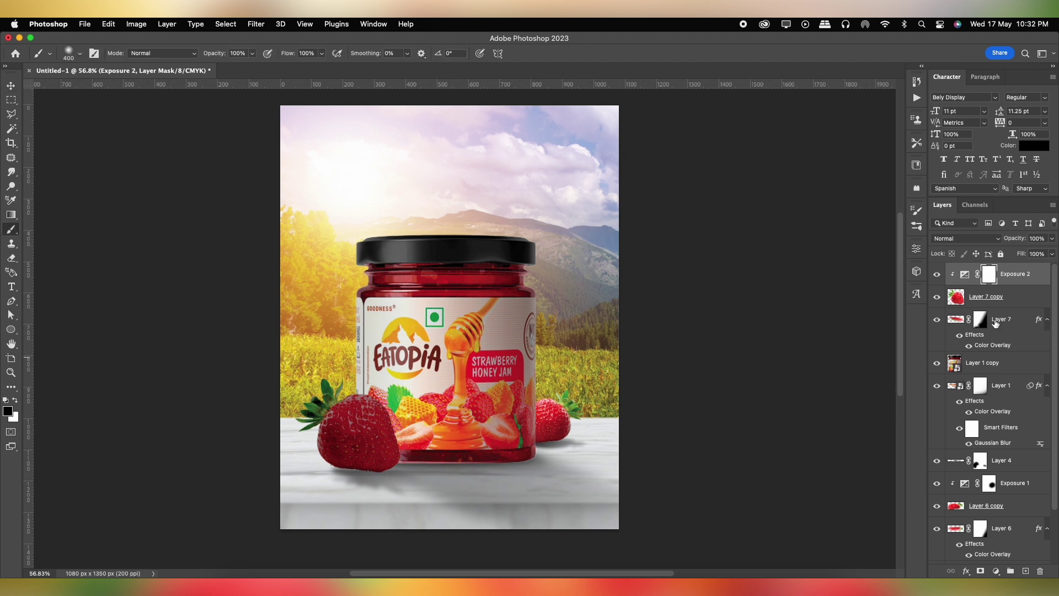
pyautogui.hotkey('ctrl', 'i')
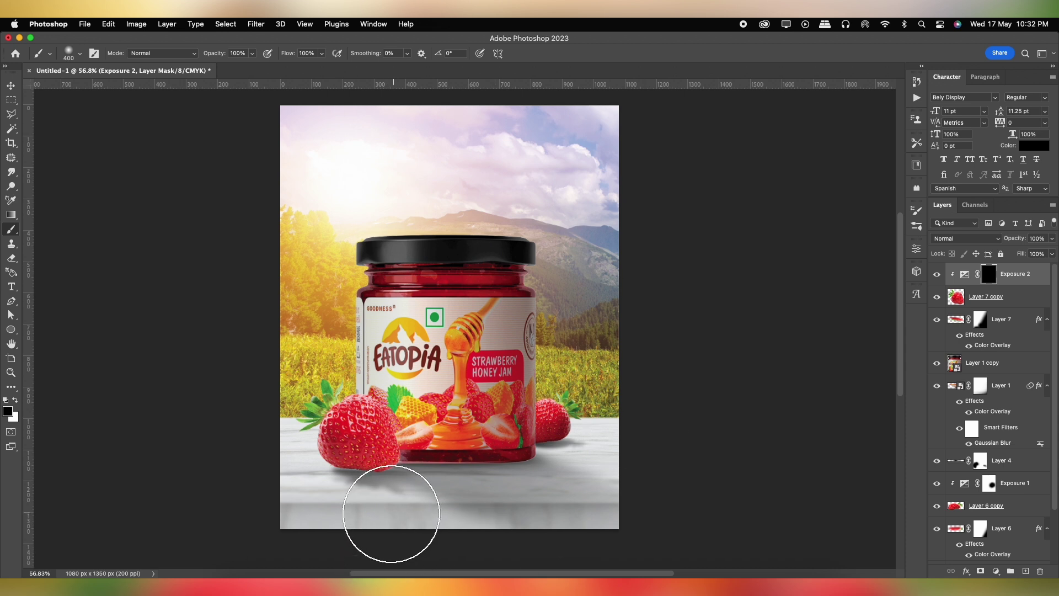
pyautogui.press('x')
pyautogui.moveTo(291, 449); pyautogui.dragTo(368, 516)
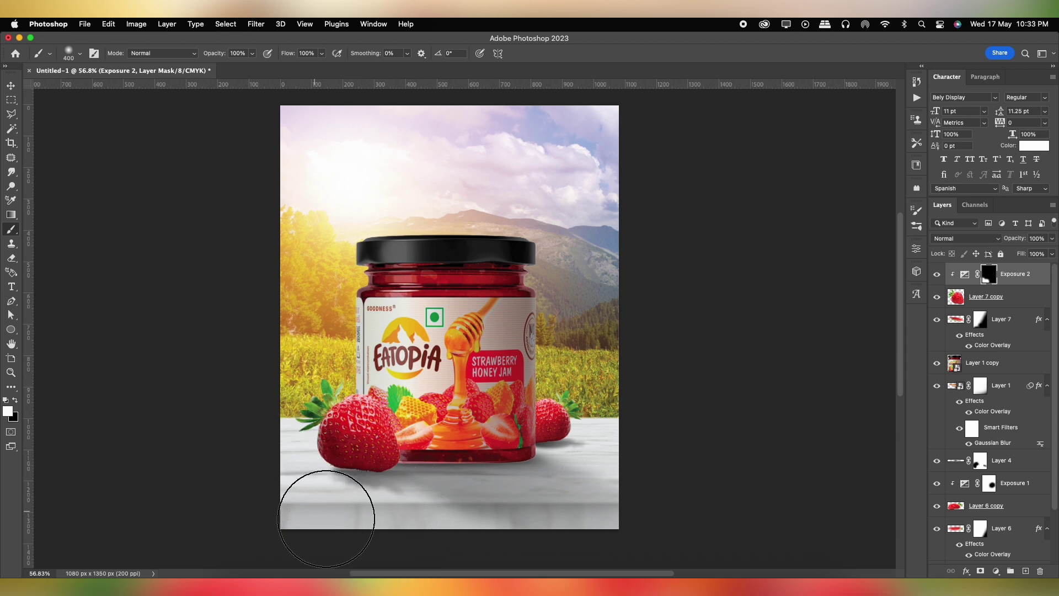
pyautogui.moveTo(369, 517)
pyautogui.mouseDown()
pyautogui.moveTo(299, 463)
pyautogui.moveTo(366, 497)
pyautogui.moveTo(442, 489)
pyautogui.moveTo(456, 473)
pyautogui.moveTo(418, 487)
pyautogui.mouseUp()
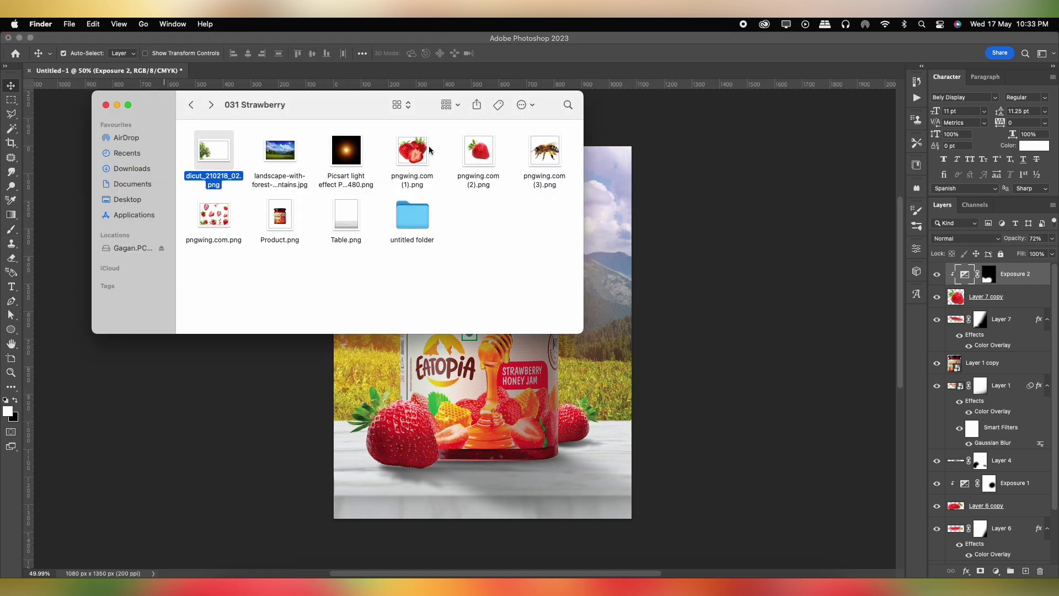
pyautogui.click(685, 128)
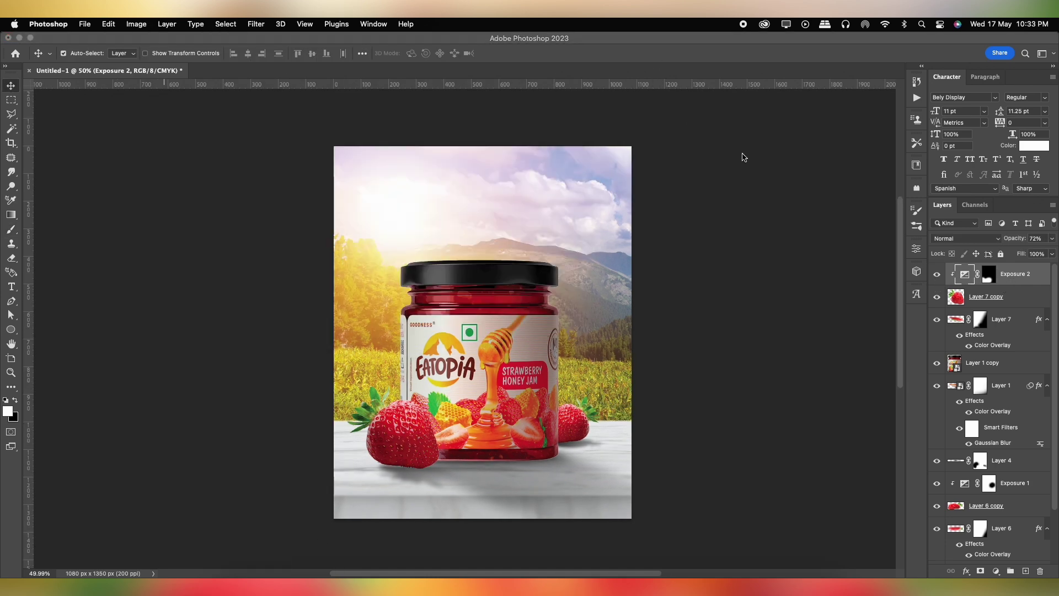
# Paste the leafy branch, flip it horizontally, and convert it to a smart object.
pyautogui.press('super+v')
pyautogui.press('super+t')
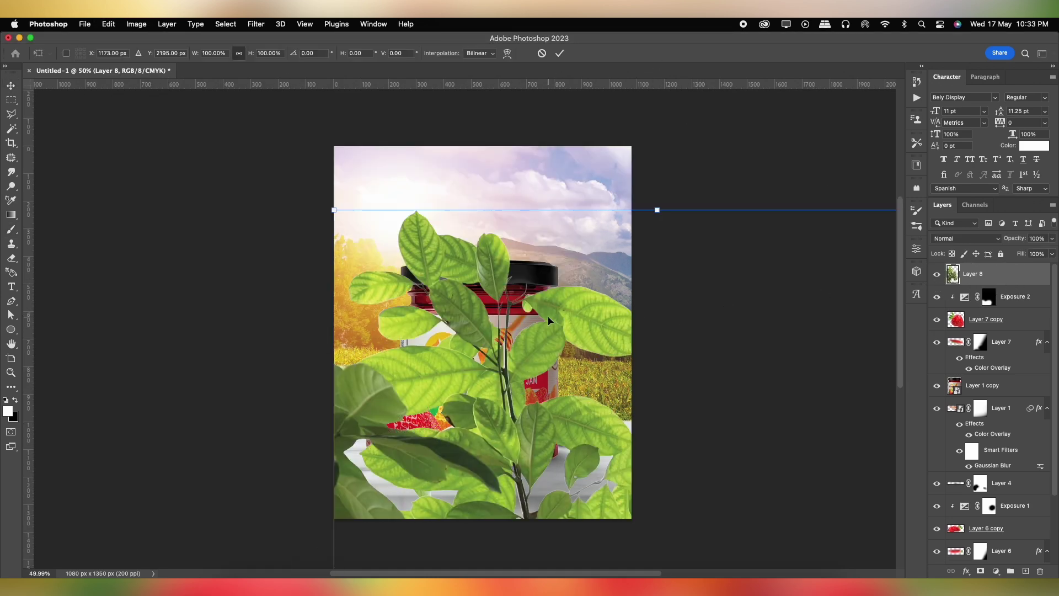
pyautogui.rightClick(549, 301)
pyautogui.click(576, 554)
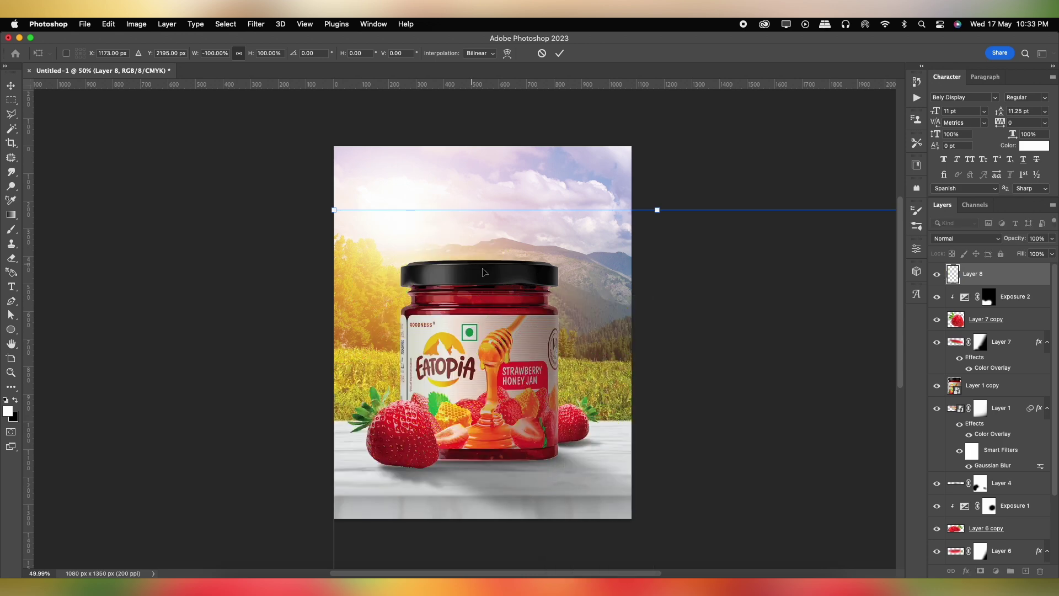
pyautogui.press('Return')
pyautogui.rightClick(1014, 267)
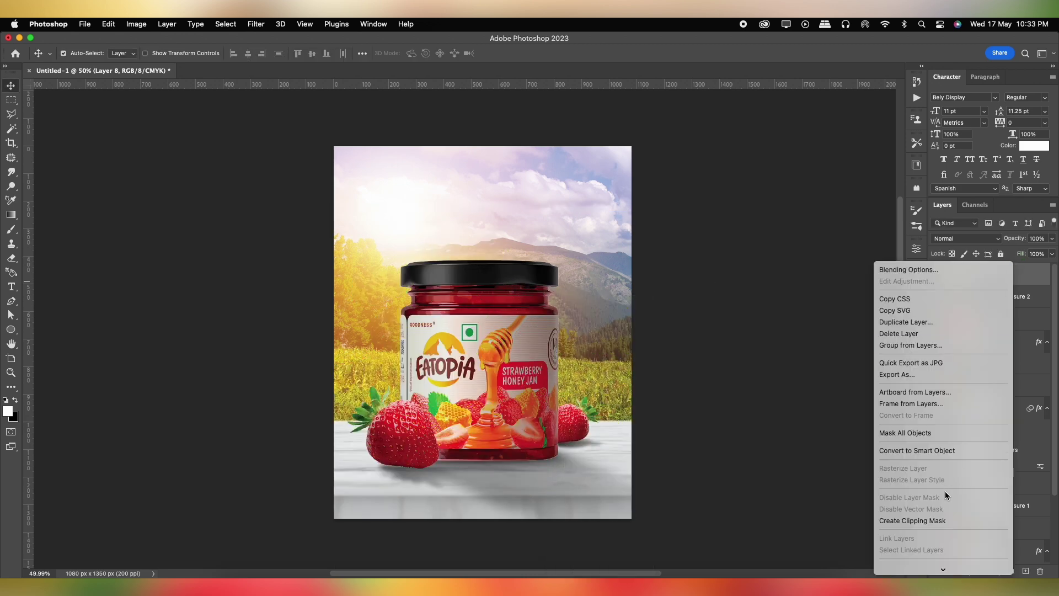
pyautogui.click(943, 451)
# Scale the branch down to about a fifth and place it in the top-right corner.
pyautogui.press('super+t')
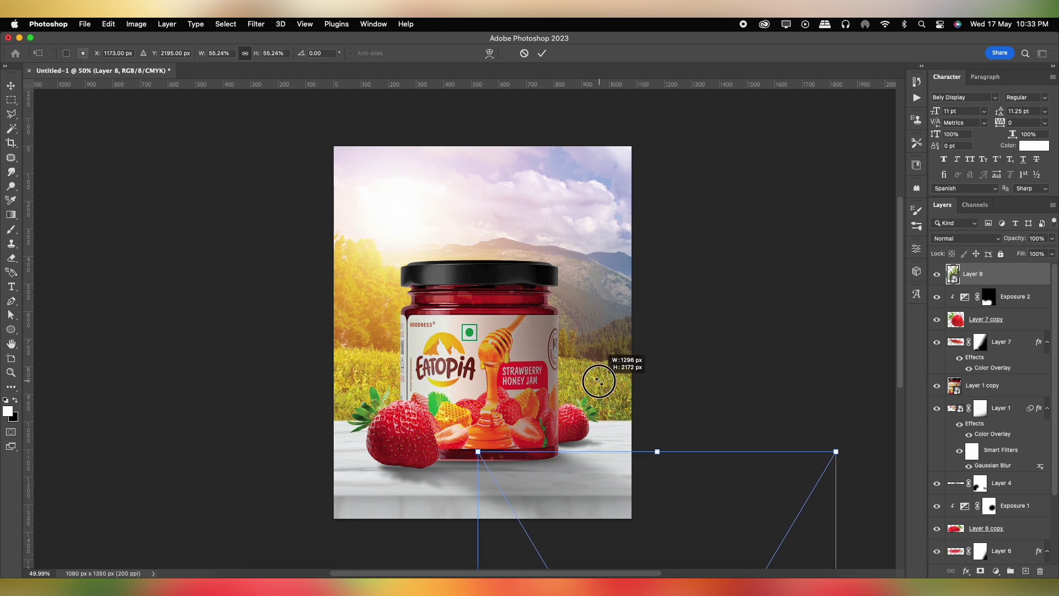
pyautogui.moveTo(333, 210); pyautogui.dragTo(416, 138)
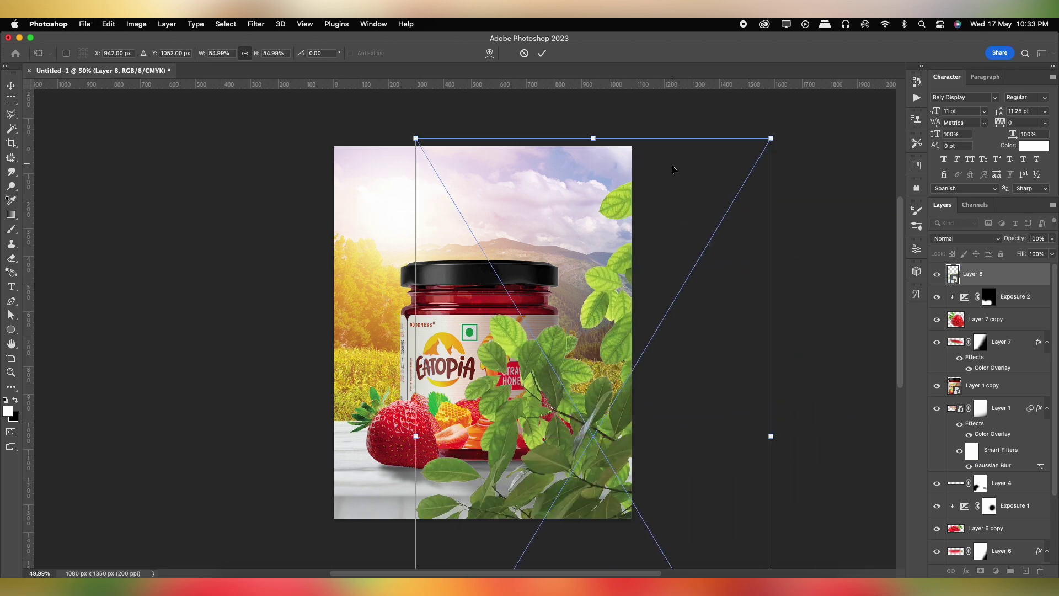
pyautogui.moveTo(772, 142); pyautogui.dragTo(658, 324)
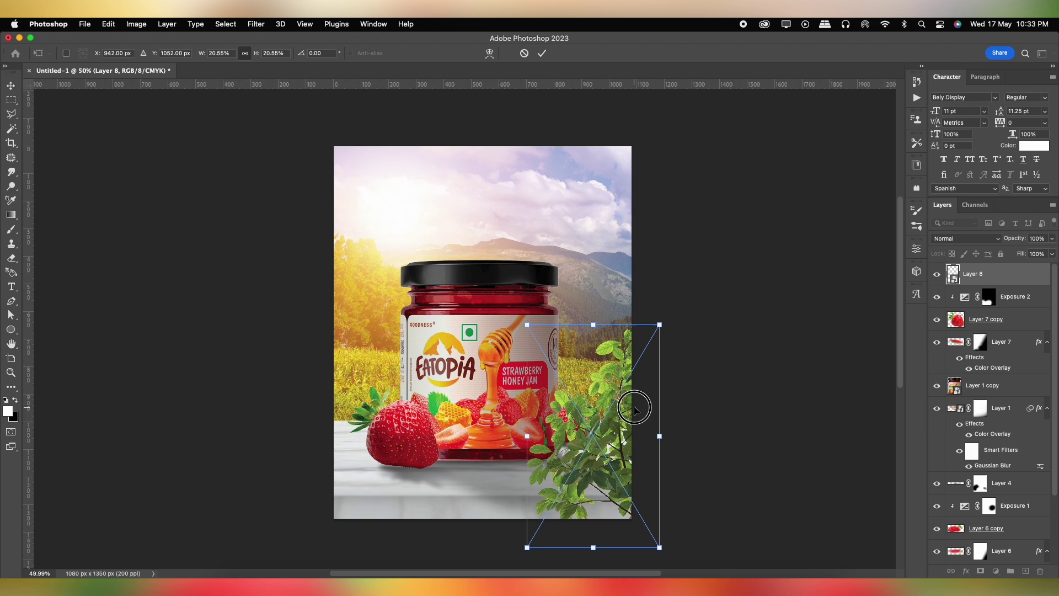
pyautogui.moveTo(637, 410); pyautogui.dragTo(644, 141)
pyautogui.moveTo(668, 228); pyautogui.dragTo(578, 191)
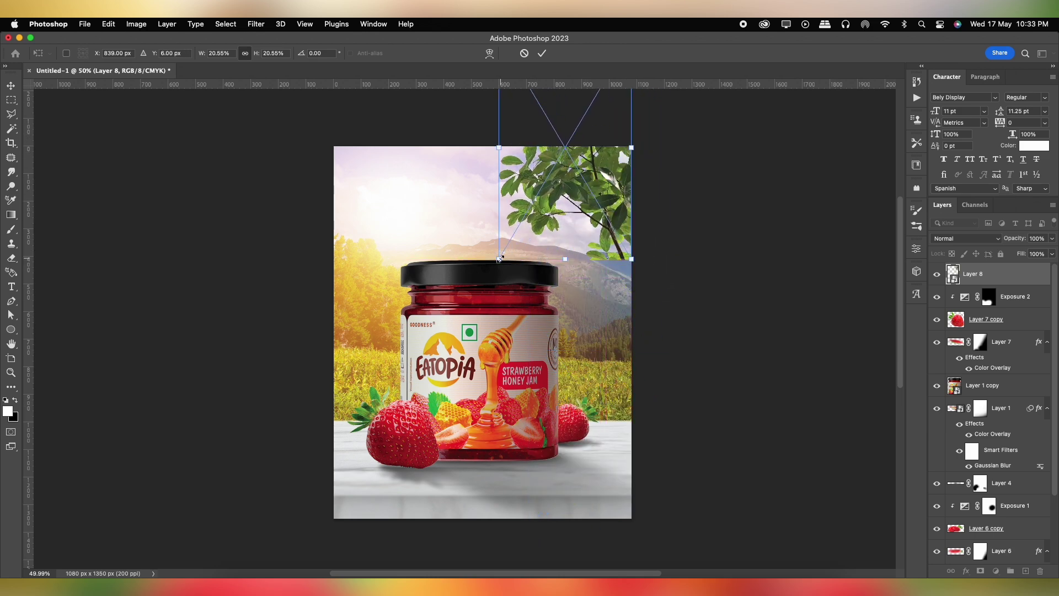
pyautogui.moveTo(631, 258); pyautogui.dragTo(656, 306)
pyautogui.press('Return')
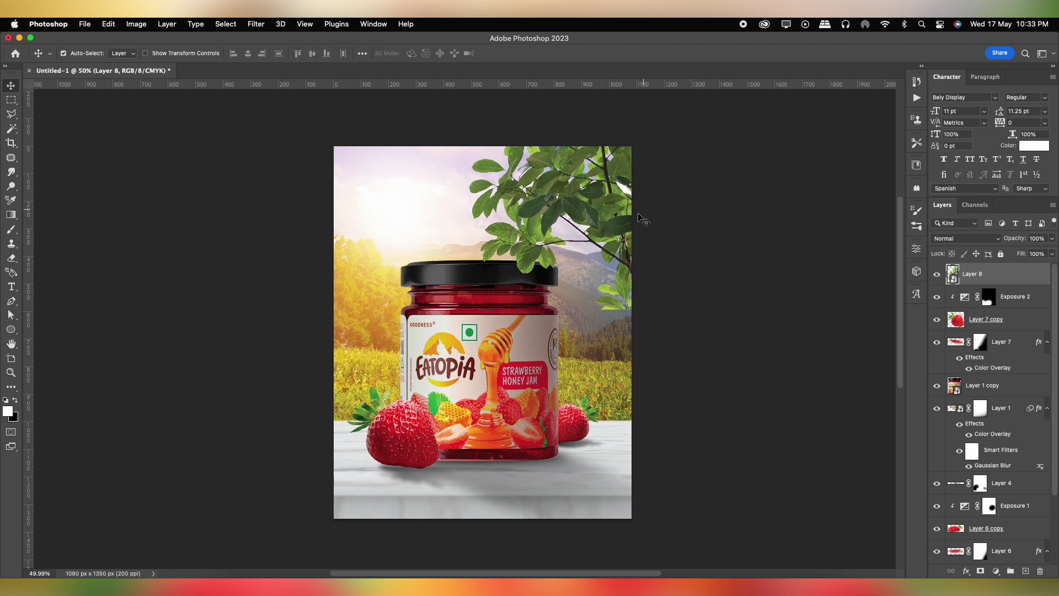
# Move the branch up to the page's top edge and enlarge it slightly.
pyautogui.moveTo(621, 218); pyautogui.dragTo(623, 190)
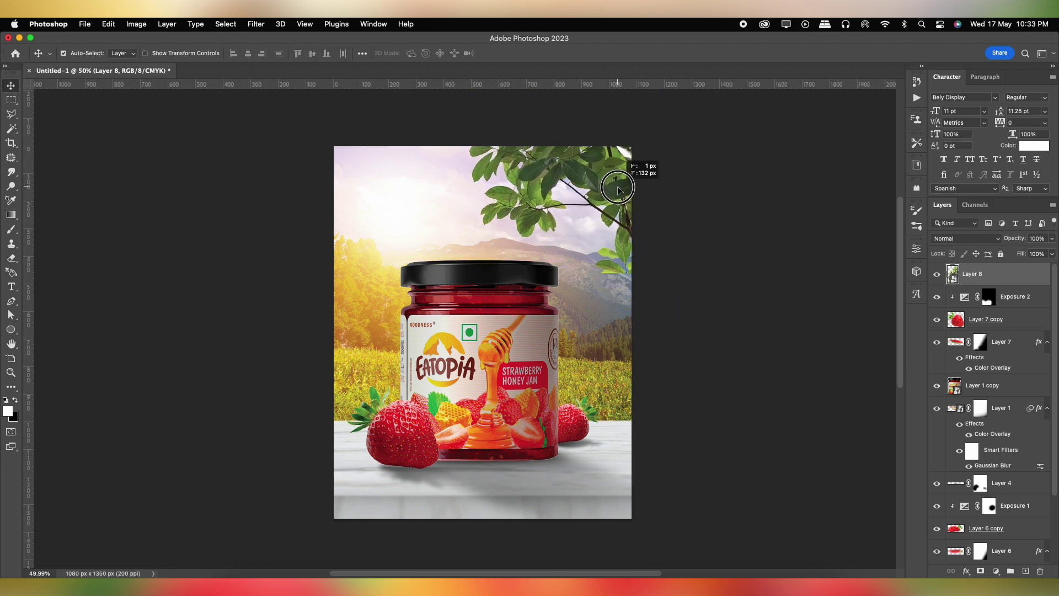
pyautogui.moveTo(624, 190); pyautogui.dragTo(624, 190)
pyautogui.hotkey('ctrl', 't')
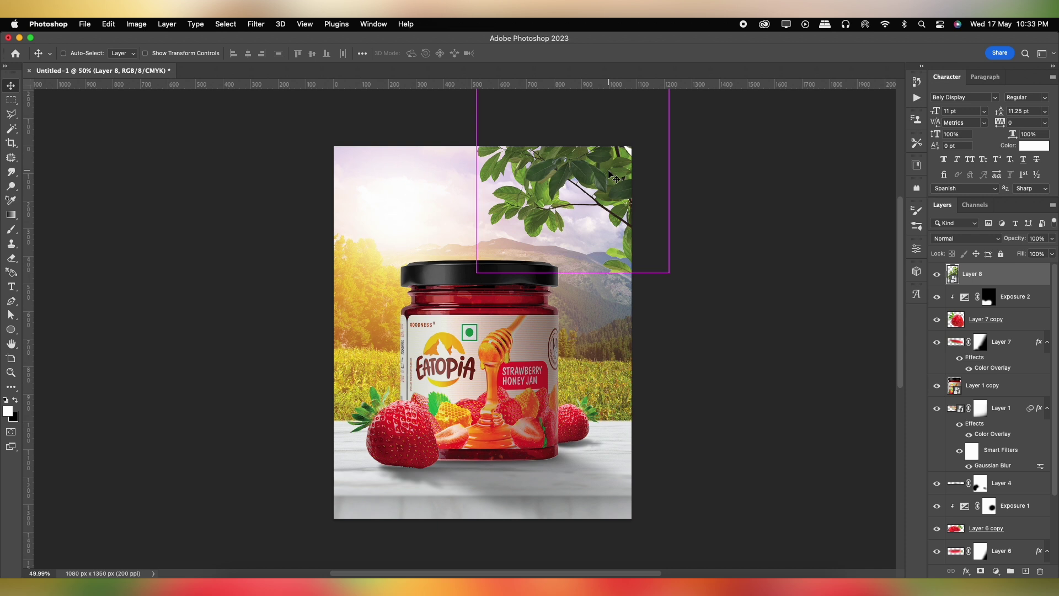
pyautogui.moveTo(669, 273); pyautogui.dragTo(677, 279)
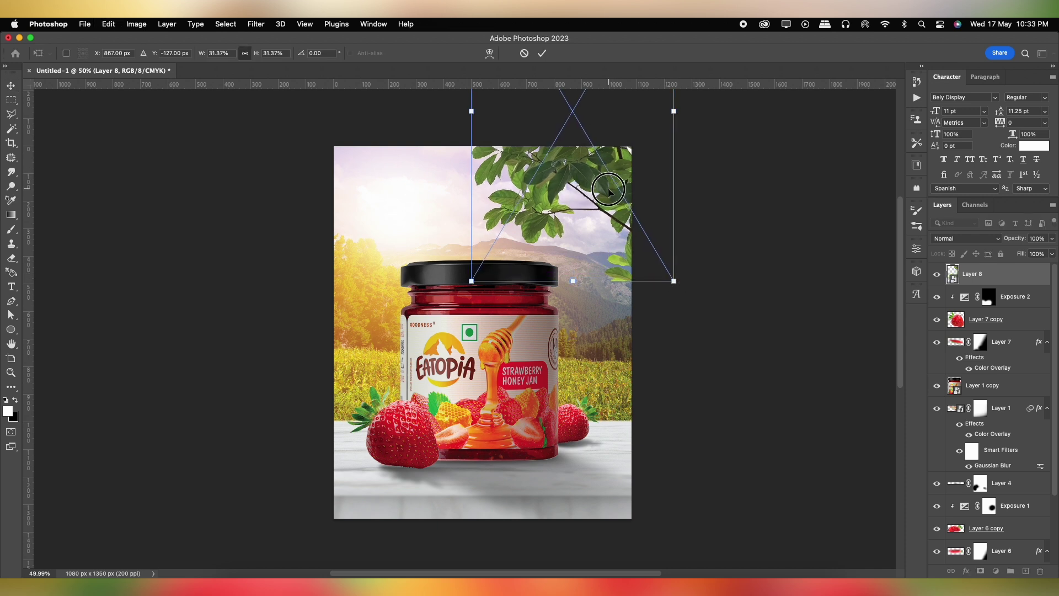
pyautogui.press('Return')
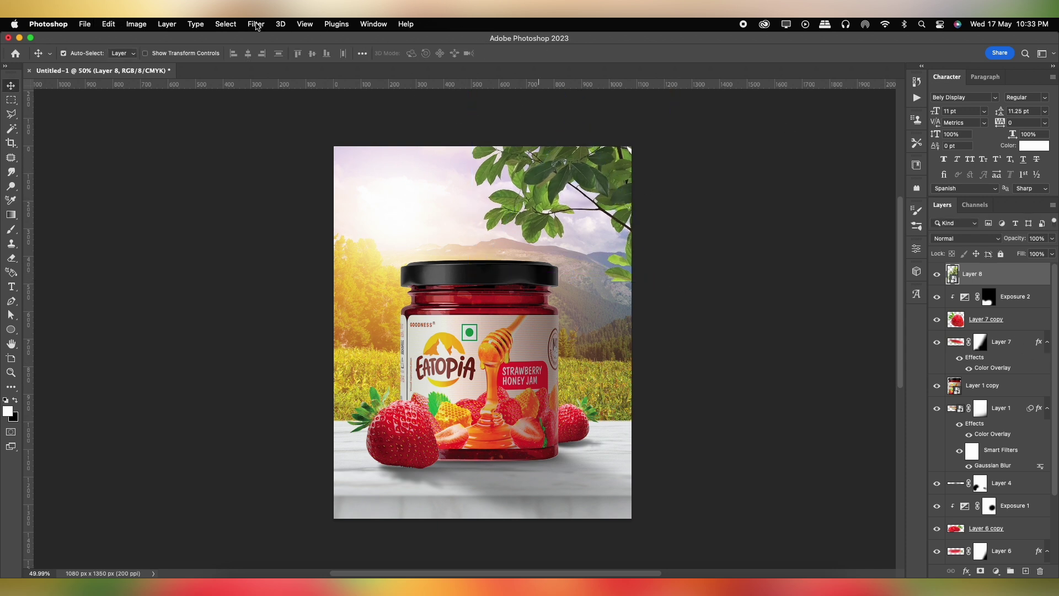
# Brighten the branch in Camera Raw: Exposure +0.10, Vibrance +70, Saturation +38.
pyautogui.click(256, 25)
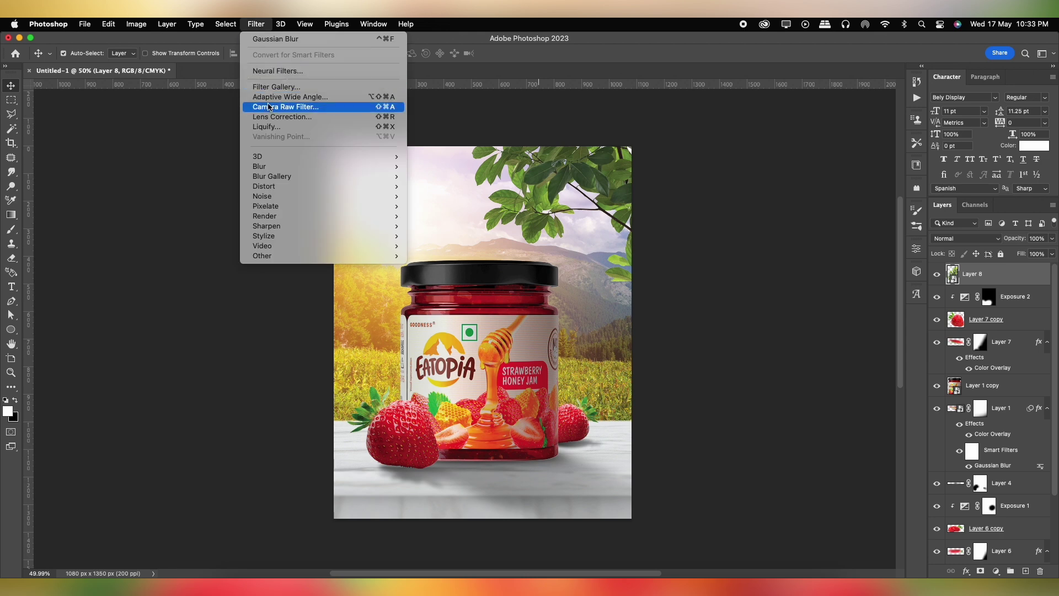
pyautogui.click(331, 110)
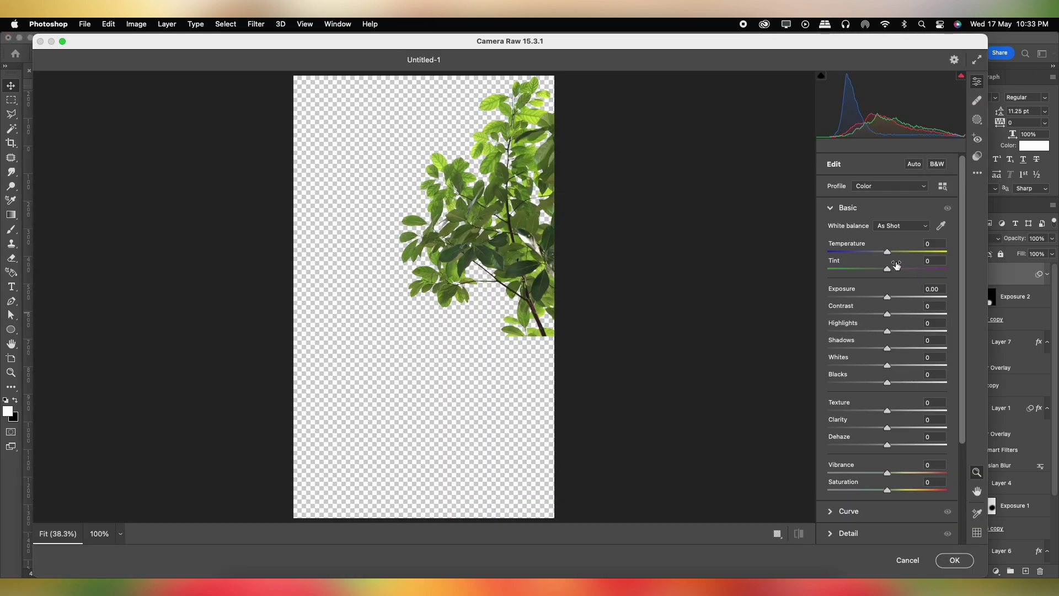
pyautogui.moveTo(890, 299); pyautogui.dragTo(895, 304)
pyautogui.moveTo(888, 473)
pyautogui.mouseDown()
pyautogui.moveTo(929, 473)
pyautogui.moveTo(911, 490)
pyautogui.mouseUp()
pyautogui.click(943, 565)
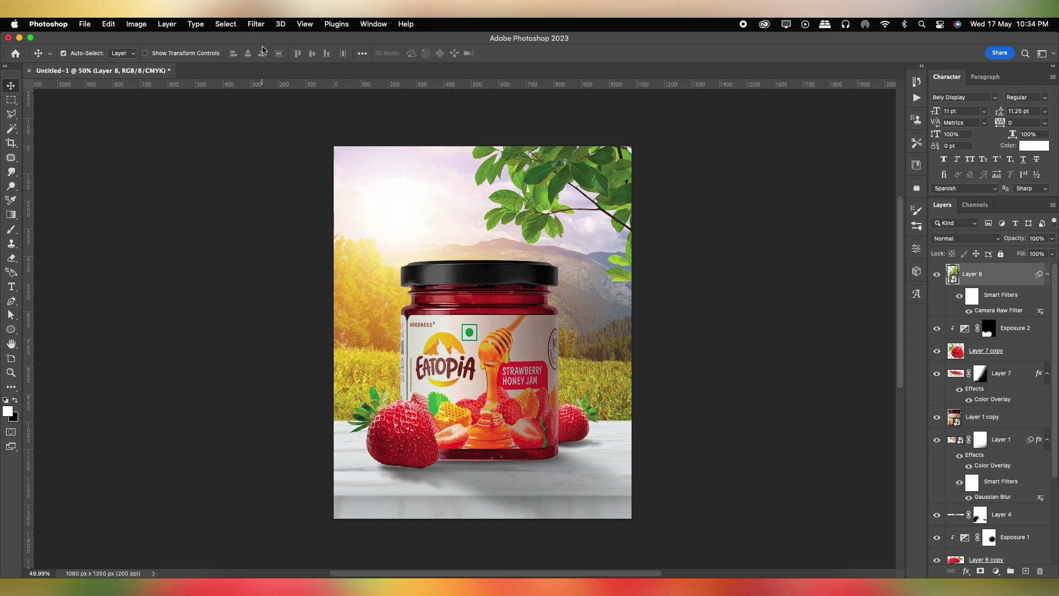
# Apply a slight Motion Blur to the branch.
pyautogui.click(256, 24)
pyautogui.moveTo(260, 167)
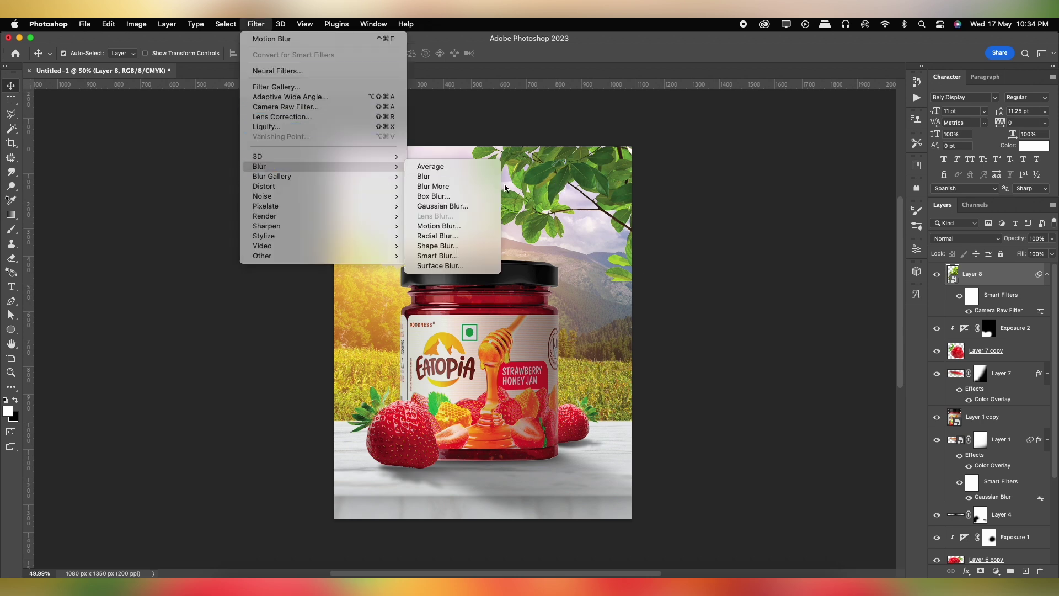
pyautogui.click(458, 227)
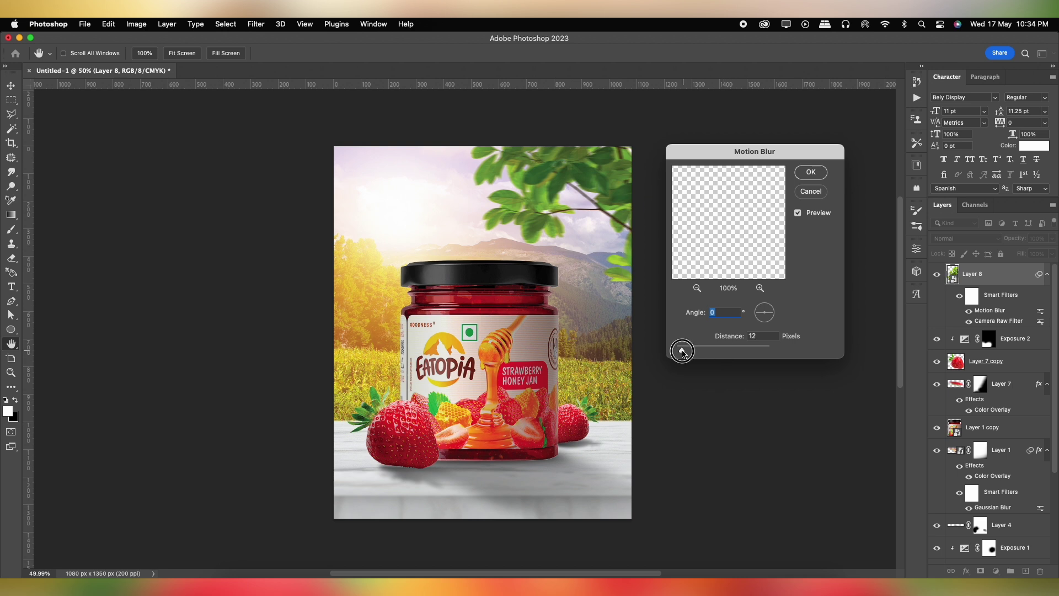
pyautogui.click(816, 171)
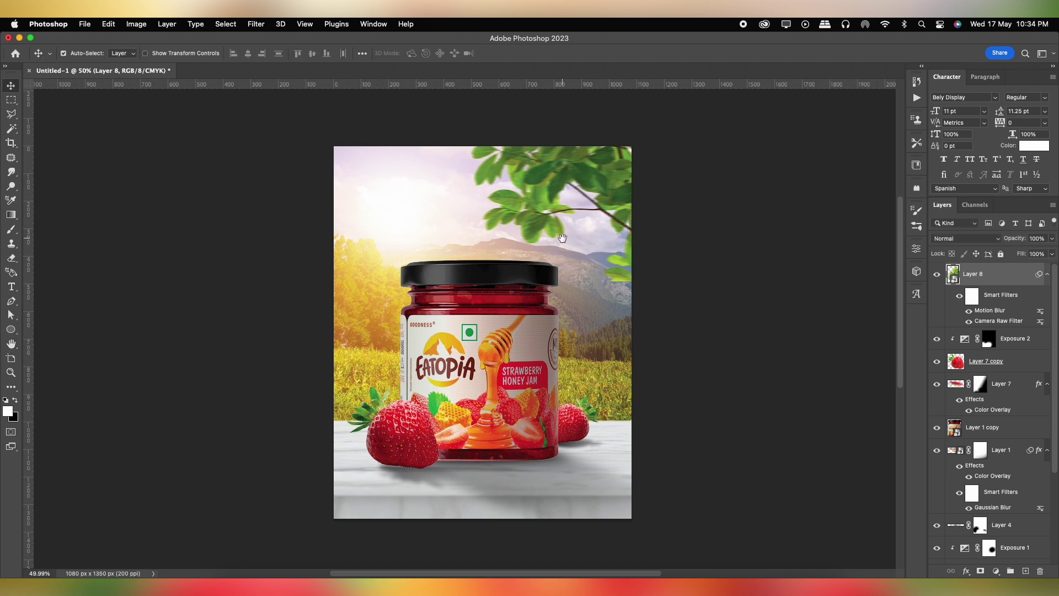
pyautogui.scroll(-1, 561, 238)
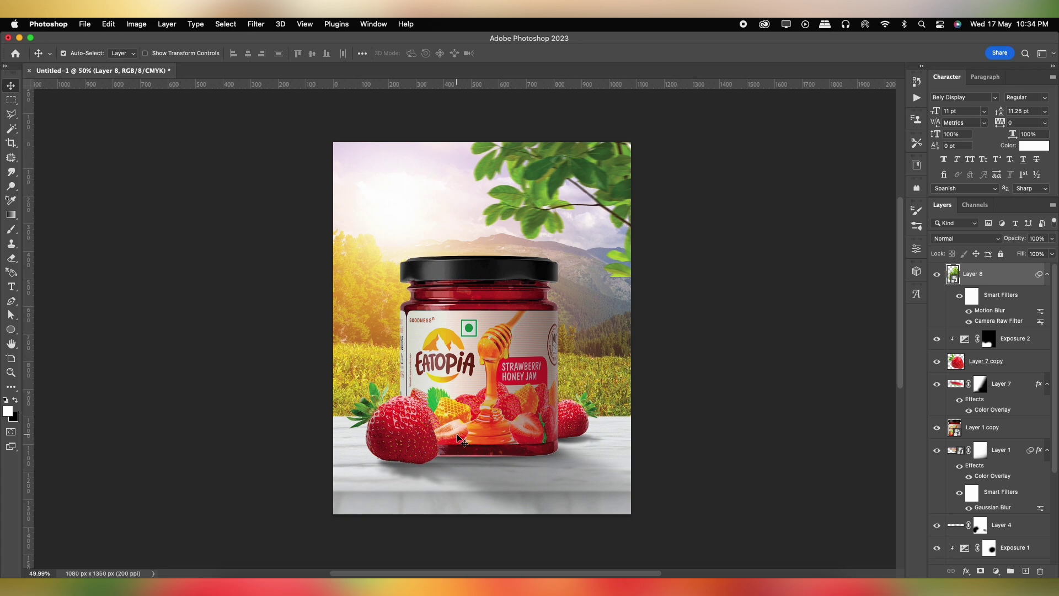
# Bring the bee image into the document as a smart object layer.
pyautogui.click(232, 586)
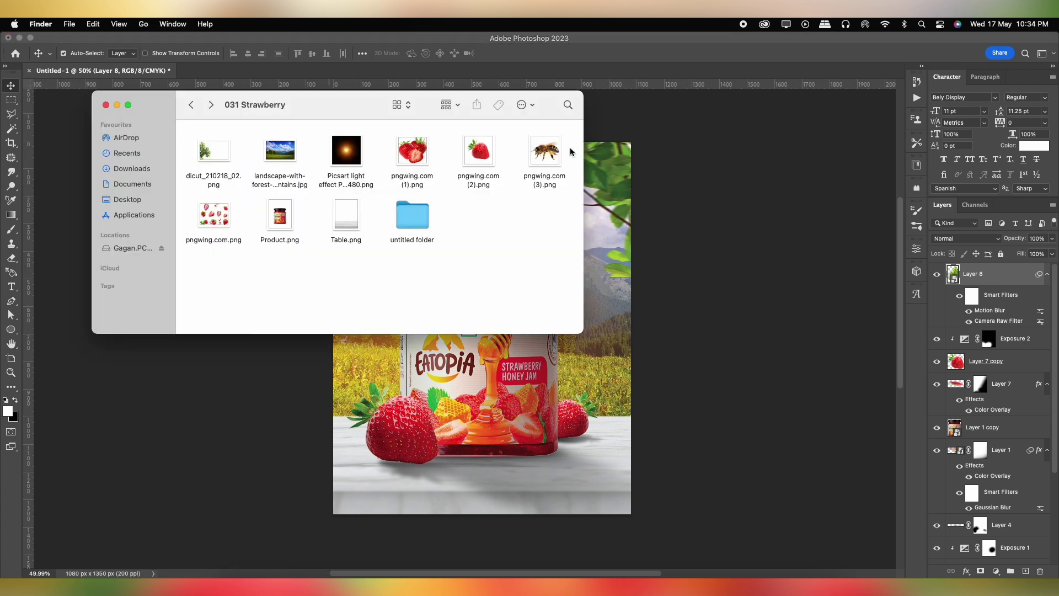
pyautogui.moveTo(545, 150); pyautogui.dragTo(1017, 291)
pyautogui.press('cmd+v')
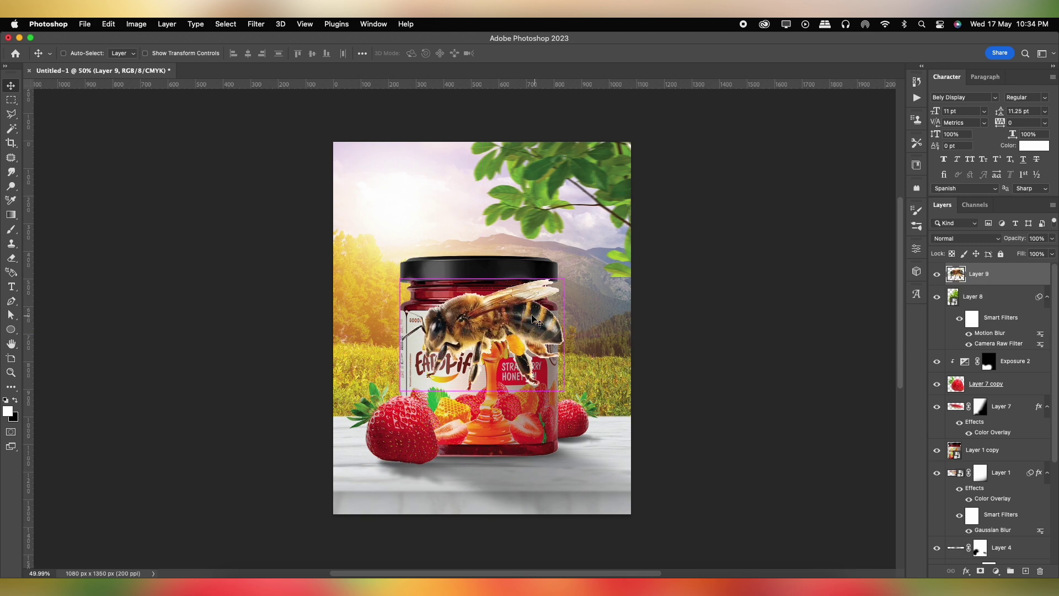
pyautogui.rightClick(998, 282)
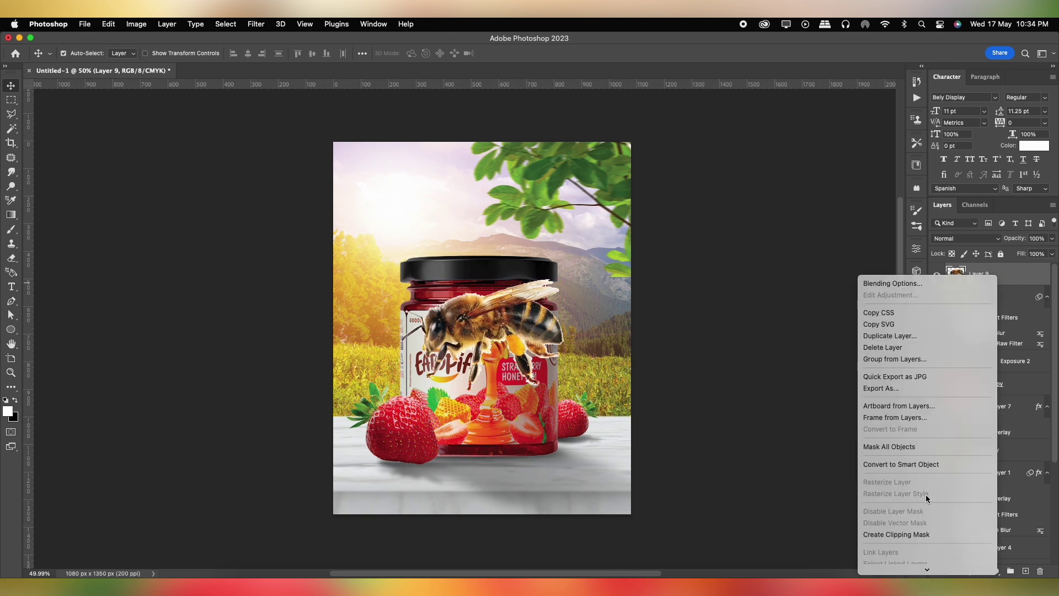
pyautogui.click(922, 464)
# Flip the bee horizontally, shrink it and perch it on the jar lid's left edge.
pyautogui.press('cmd+t')
pyautogui.rightClick(512, 473)
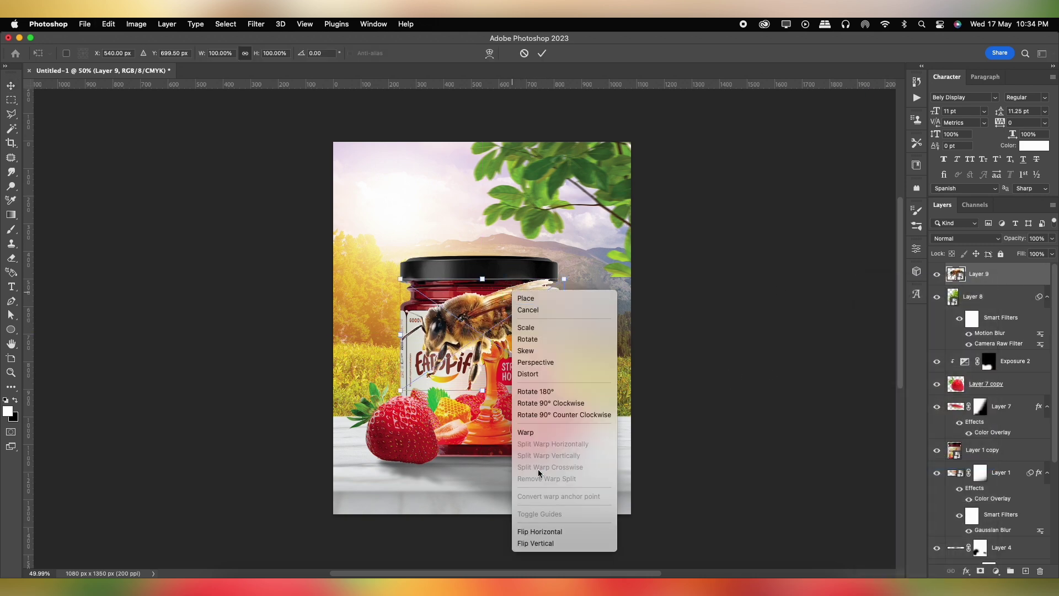
pyautogui.click(540, 531)
pyautogui.moveTo(563, 279)
pyautogui.mouseDown()
pyautogui.moveTo(544, 228)
pyautogui.moveTo(415, 242)
pyautogui.moveTo(419, 215)
pyautogui.moveTo(412, 248)
pyautogui.mouseUp()
pyautogui.scroll(2, 415, 241)
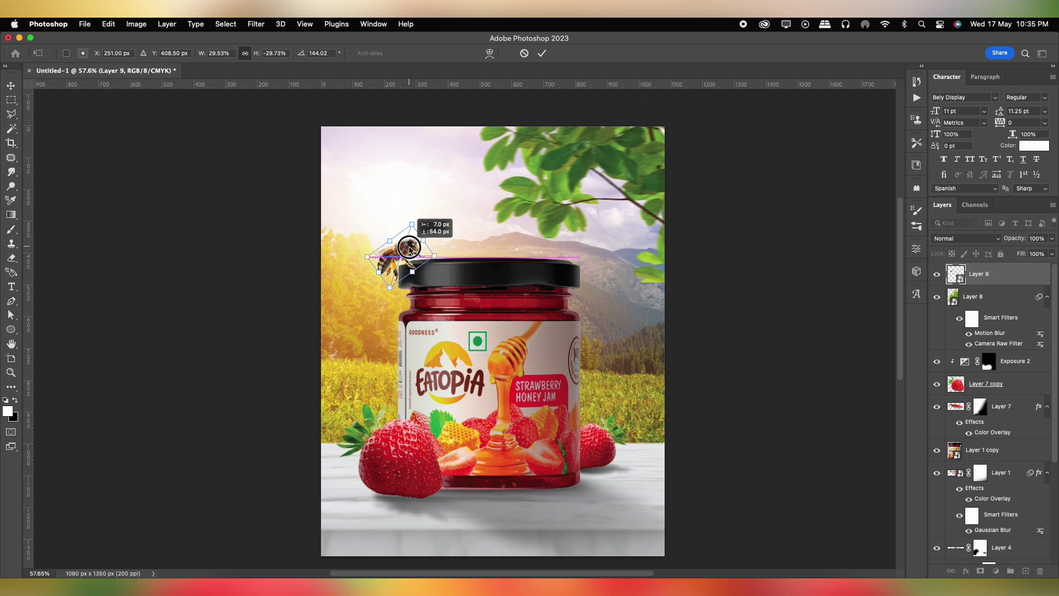
pyautogui.scroll(3, 414, 250)
pyautogui.moveTo(414, 201); pyautogui.dragTo(403, 246)
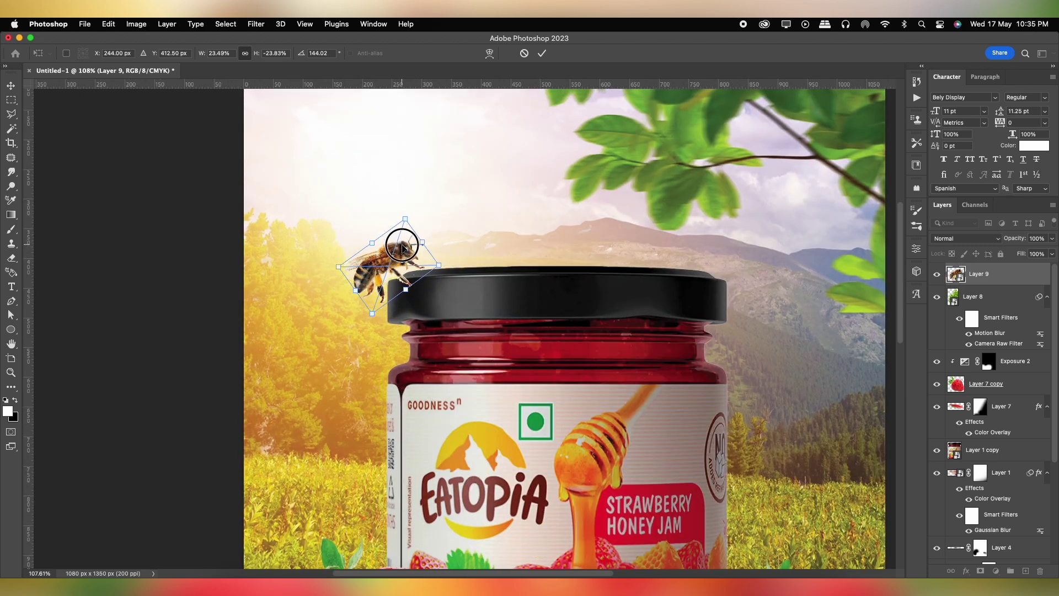
pyautogui.press('Return')
# Duplicate the bee layer.
pyautogui.scroll(2, 414, 259)
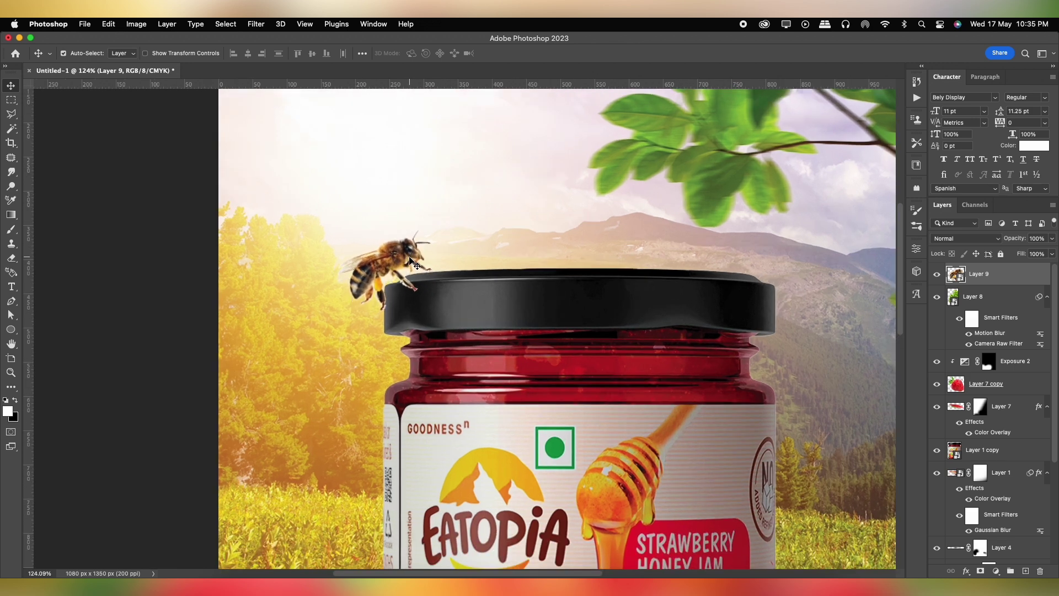
pyautogui.scroll(-1, 414, 263)
pyautogui.scroll(-1, 392, 221)
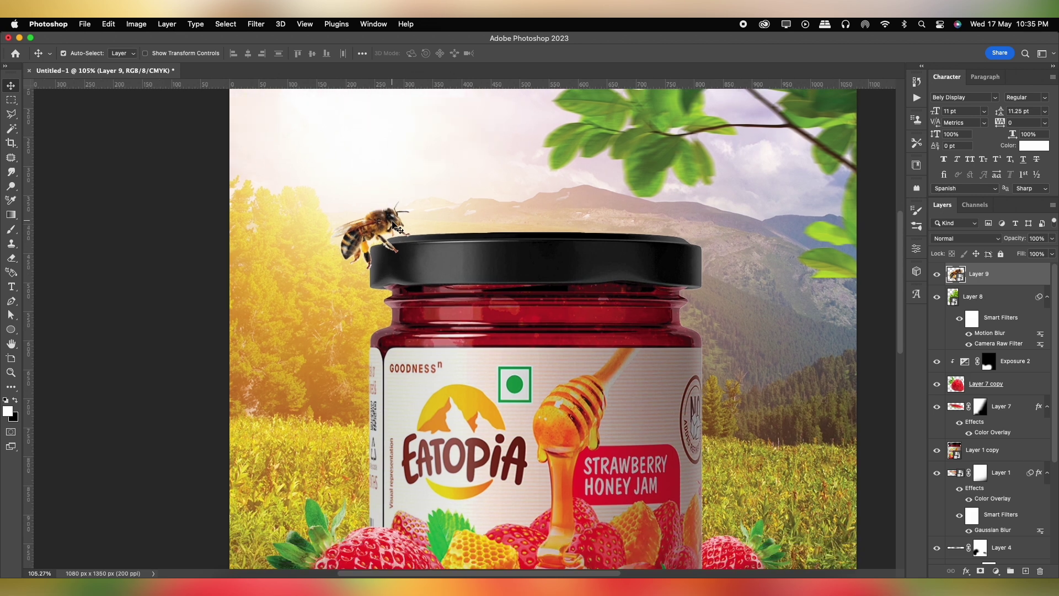
pyautogui.hotkey('ctrl', 'j')
# Give the bee copy a dark colour overlay and flip it under the bee as a shadow.
pyautogui.doubleClick(1013, 300)
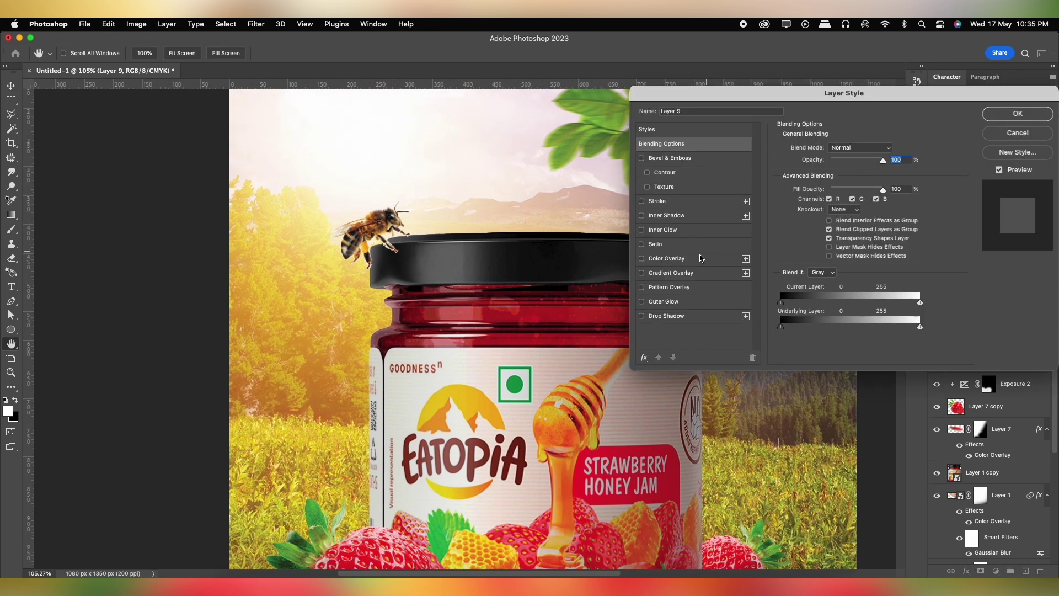
pyautogui.click(701, 259)
pyautogui.click(993, 114)
pyautogui.hotkey('ctrl', 't')
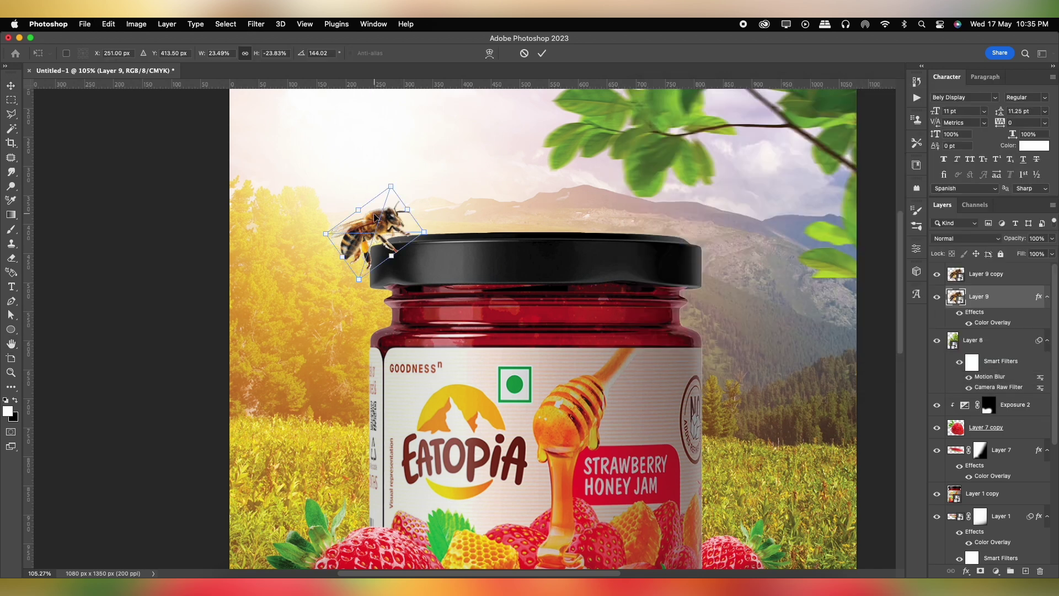
pyautogui.moveTo(360, 211)
pyautogui.mouseDown()
pyautogui.moveTo(401, 263)
pyautogui.moveTo(410, 231)
pyautogui.moveTo(410, 259)
pyautogui.mouseUp()
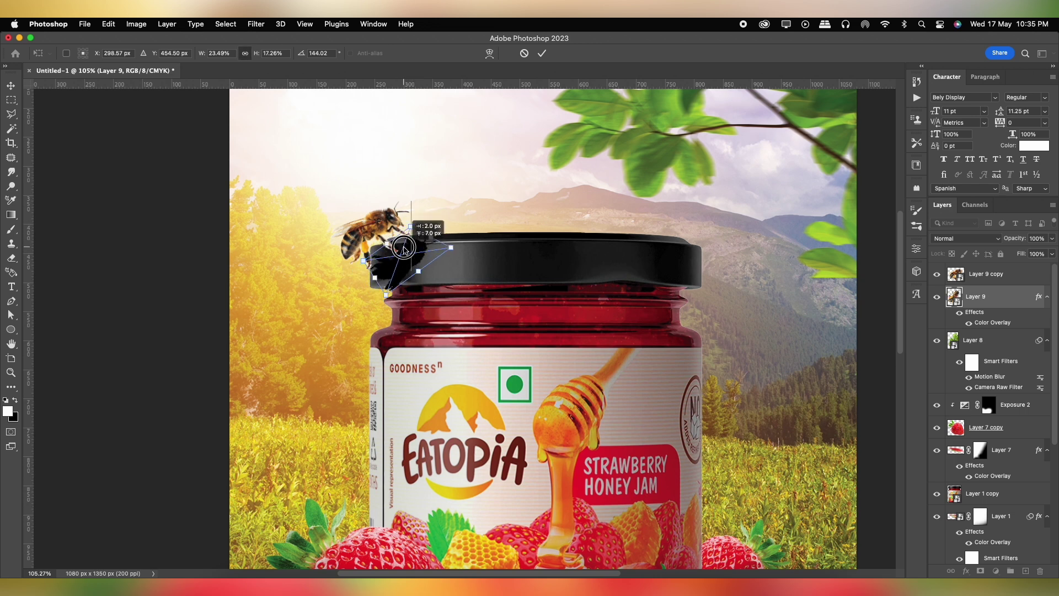
pyautogui.press('Return')
# Re-angle the bee shadow, make it semi-transparent and soften it with a Gaussian blur.
pyautogui.scroll(1, 424, 261)
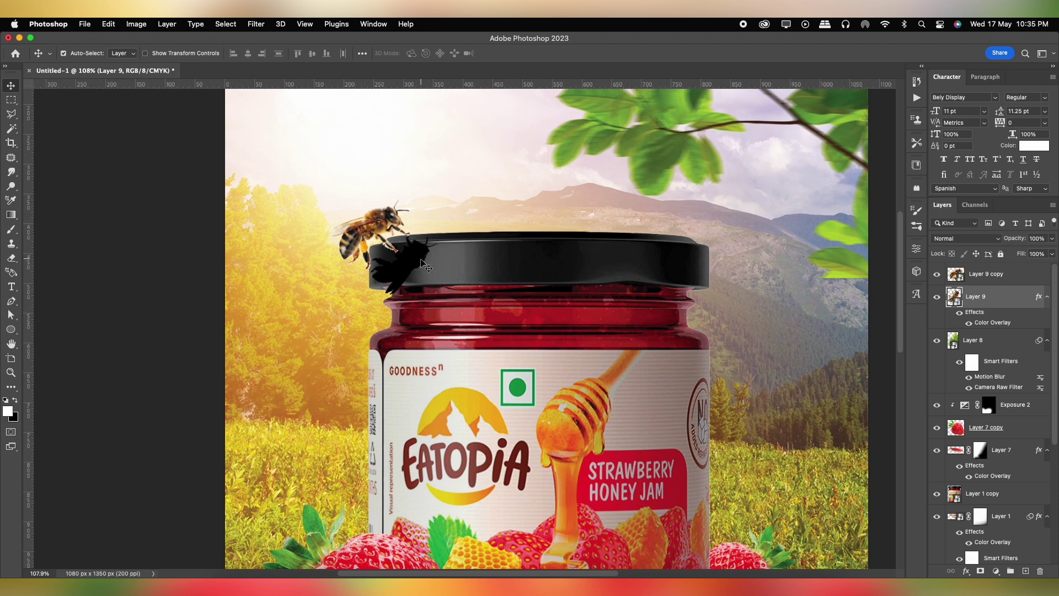
pyautogui.scroll(2, 424, 267)
pyautogui.hotkey('ctrl', 't')
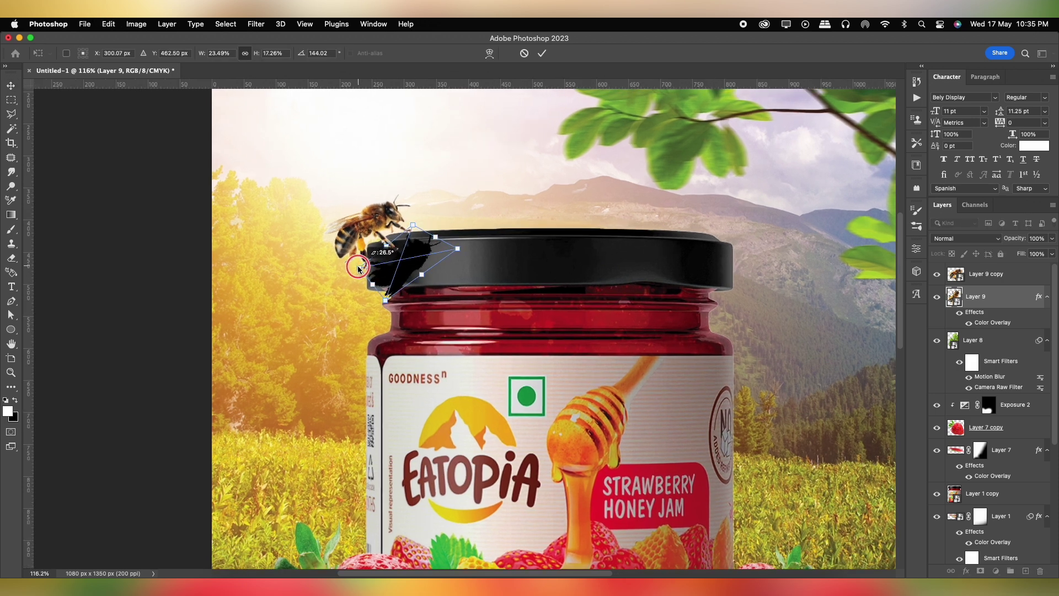
pyautogui.press('Return')
pyautogui.scroll(5, 461, 288)
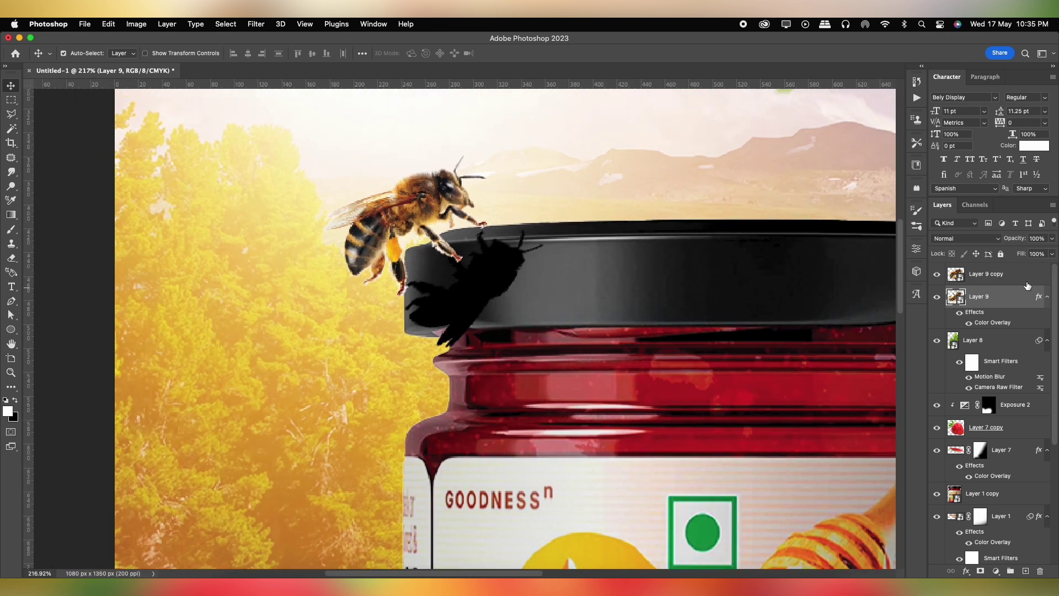
pyautogui.moveTo(1030, 255); pyautogui.dragTo(1029, 253)
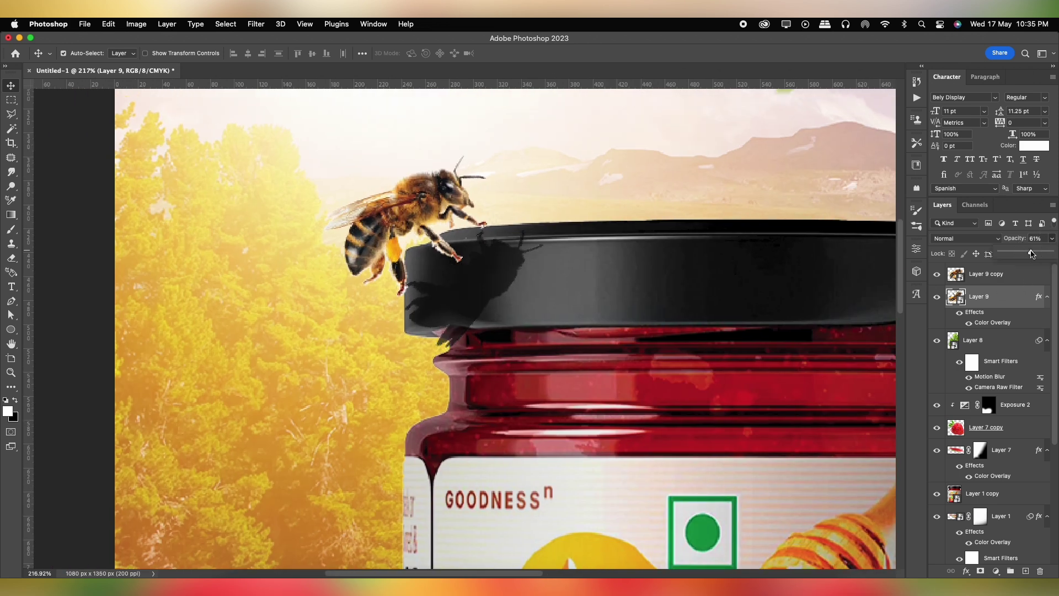
pyautogui.click(260, 24)
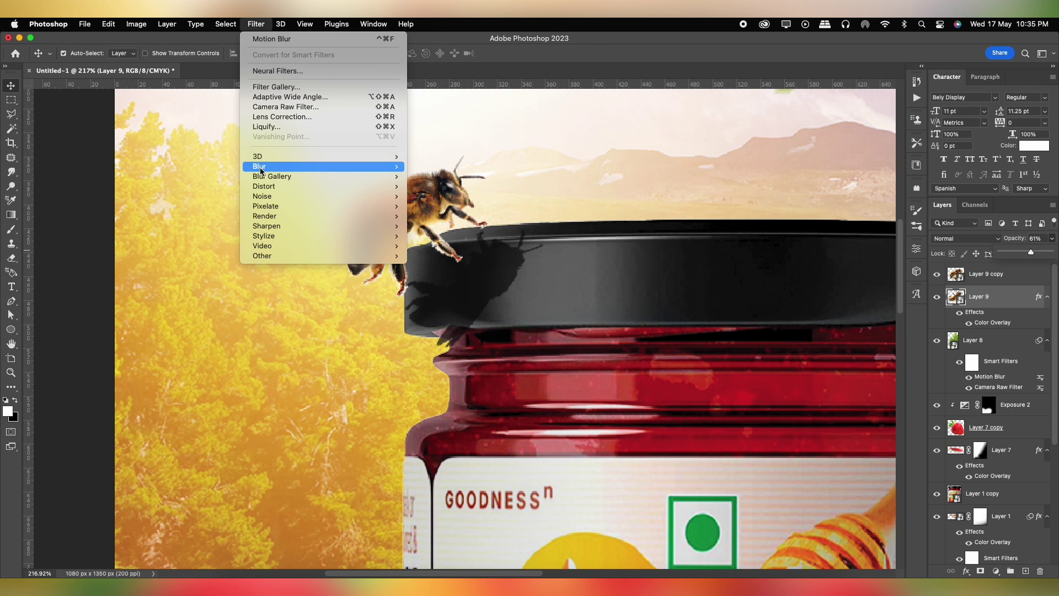
pyautogui.click(461, 203)
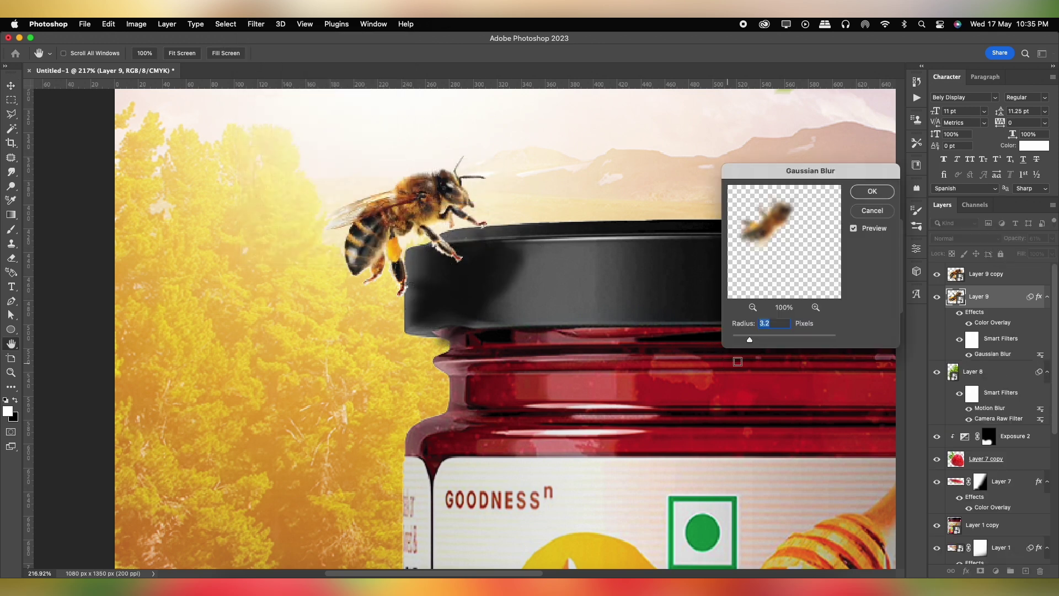
pyautogui.click(894, 189)
# Mask the Layer 9 shadow with a soft black brush where the bee overlaps the lid.
pyautogui.click(981, 572)
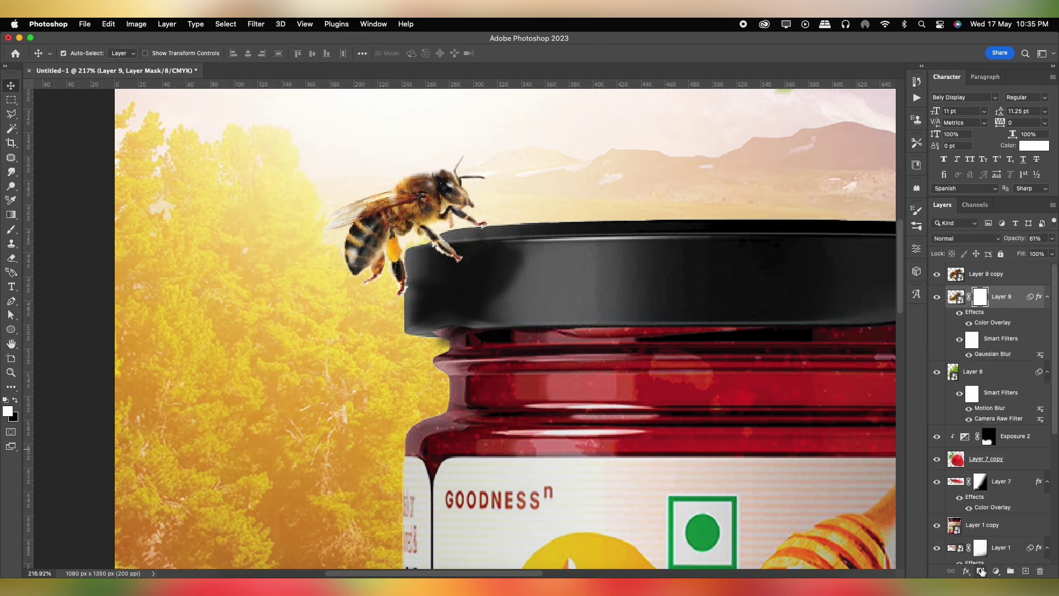
pyautogui.press('b')
pyautogui.press('x')
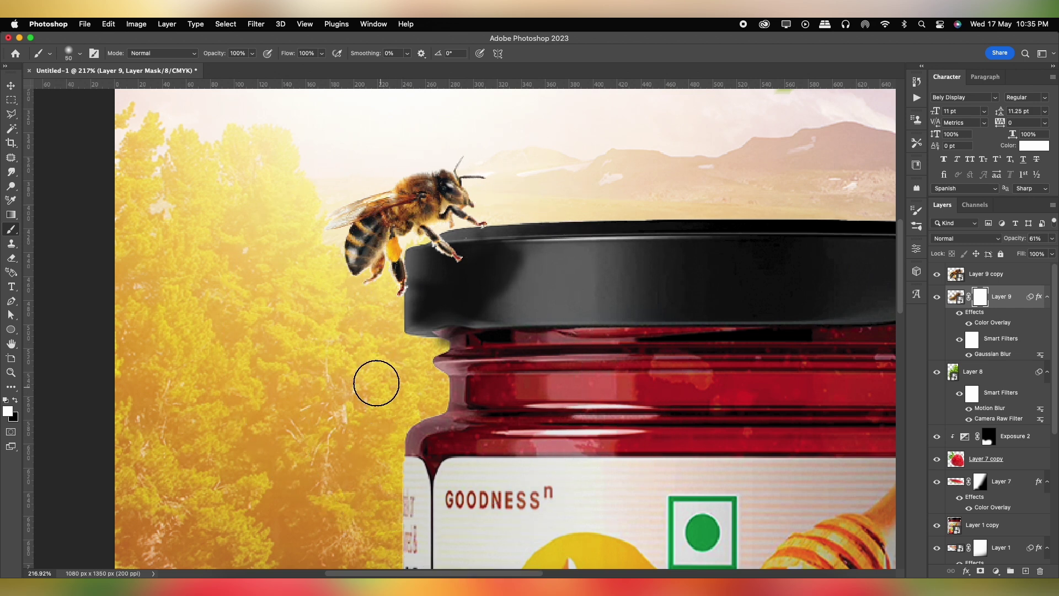
pyautogui.moveTo(526, 331); pyautogui.dragTo(425, 378)
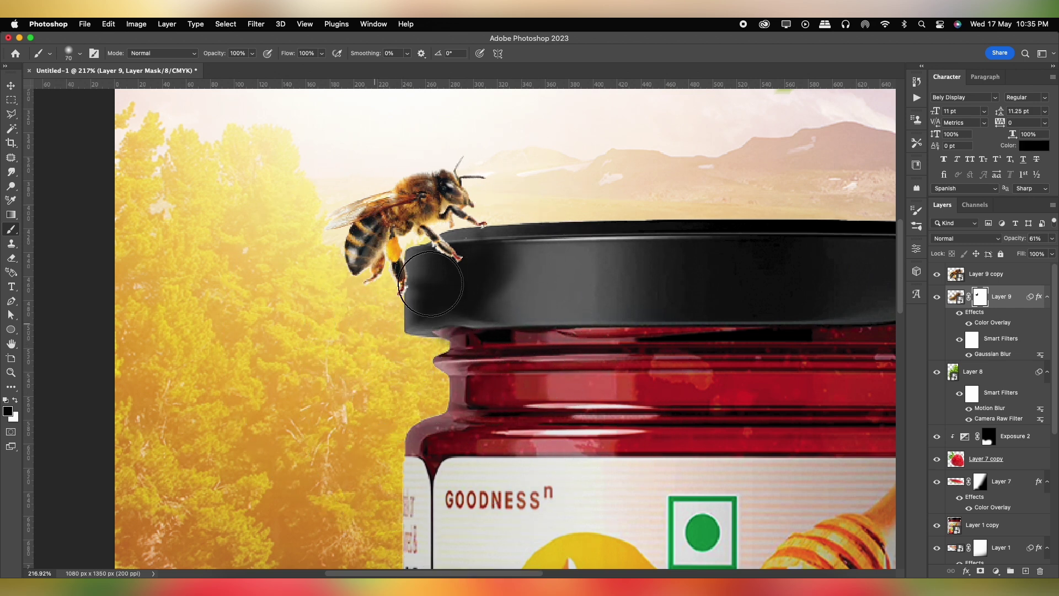
pyautogui.scroll(-1, 541, 207)
pyautogui.click(12, 82)
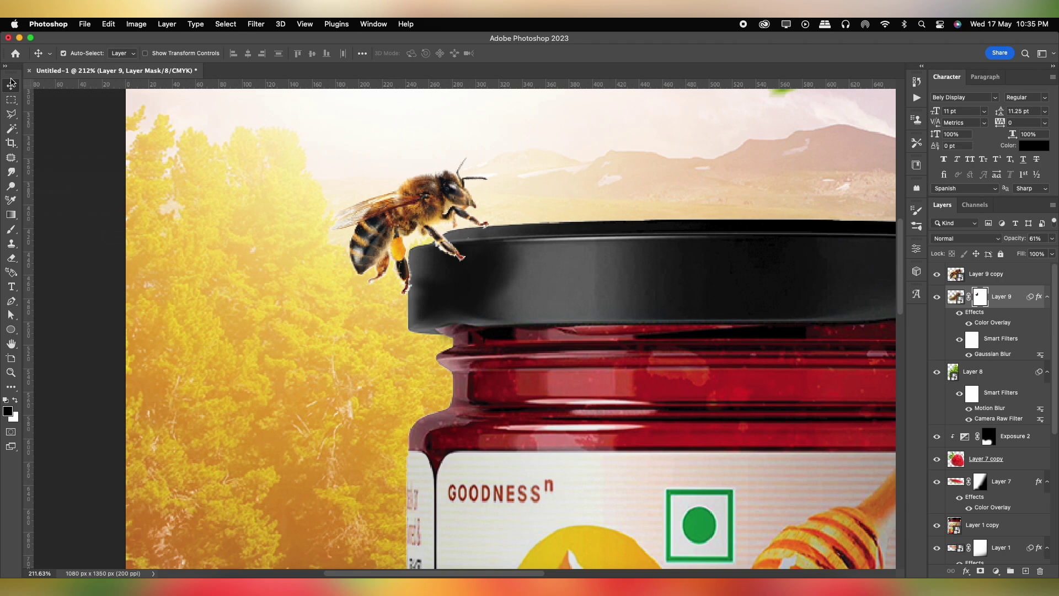
pyautogui.scroll(-3, 321, 206)
pyautogui.scroll(-2, 244, 197)
pyautogui.scroll(-3, 245, 197)
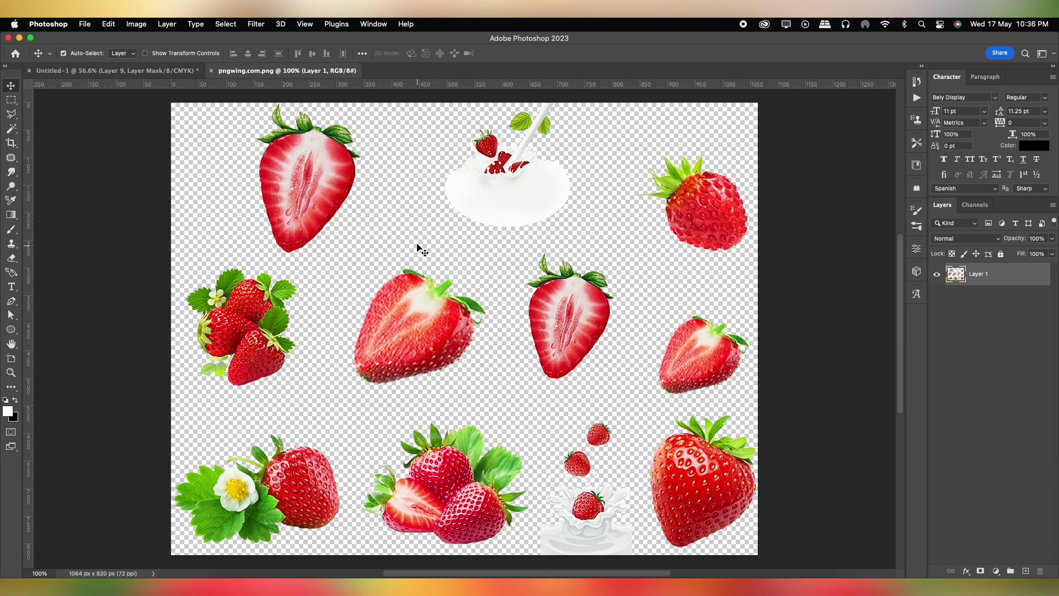
# Lasso a strawberry half from pngwing.com.png and paste it, shrunk, left of the jar.
pyautogui.click(15, 114)
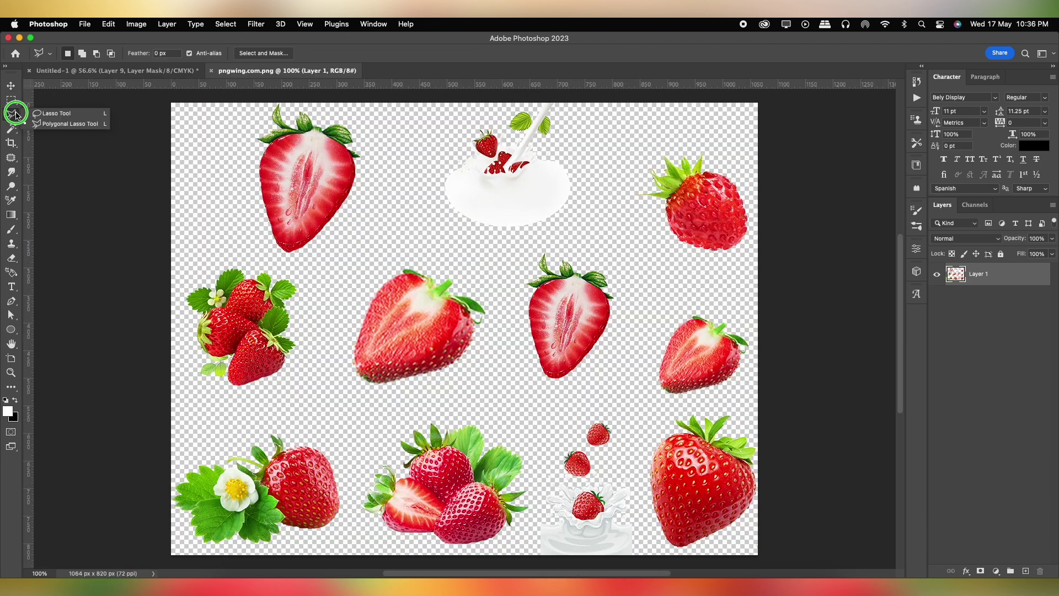
pyautogui.click(55, 113)
pyautogui.moveTo(355, 115)
pyautogui.mouseDown()
pyautogui.moveTo(268, 271)
pyautogui.moveTo(378, 199)
pyautogui.moveTo(371, 115)
pyautogui.mouseUp()
pyautogui.click(83, 71)
pyautogui.click(12, 85)
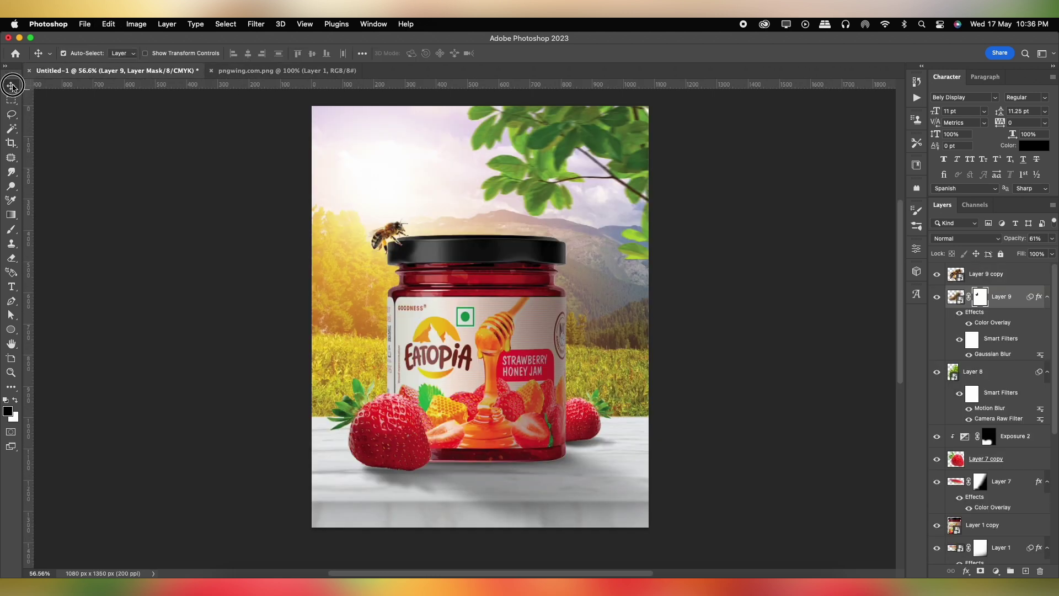
pyautogui.hotkey('ctrl', 'v')
pyautogui.hotkey('ctrl', 't')
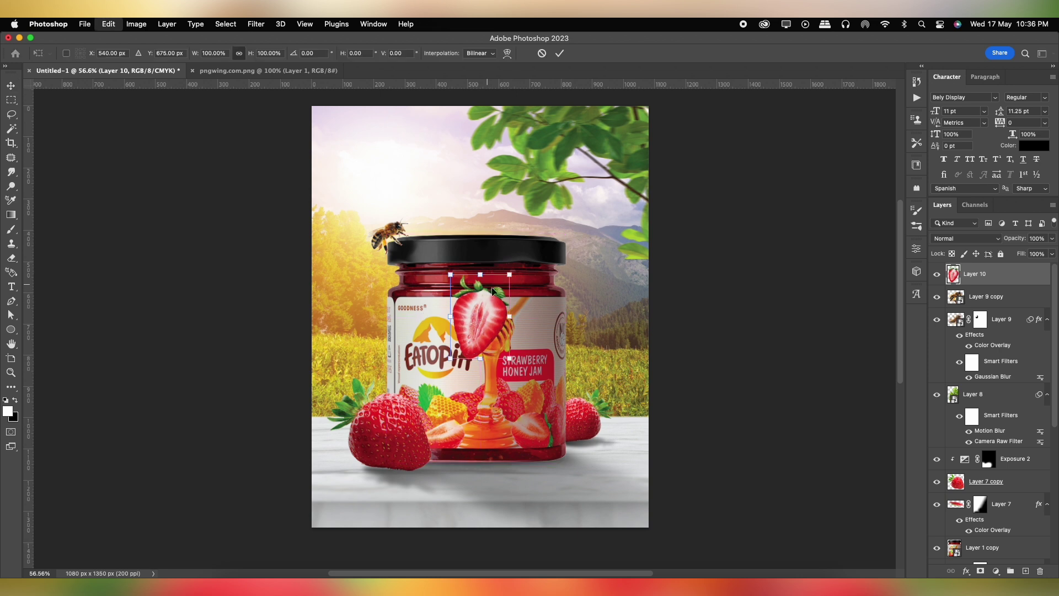
pyautogui.moveTo(509, 274)
pyautogui.mouseDown()
pyautogui.moveTo(478, 320)
pyautogui.moveTo(348, 316)
pyautogui.moveTo(362, 320)
pyautogui.mouseUp()
pyautogui.press('Return')
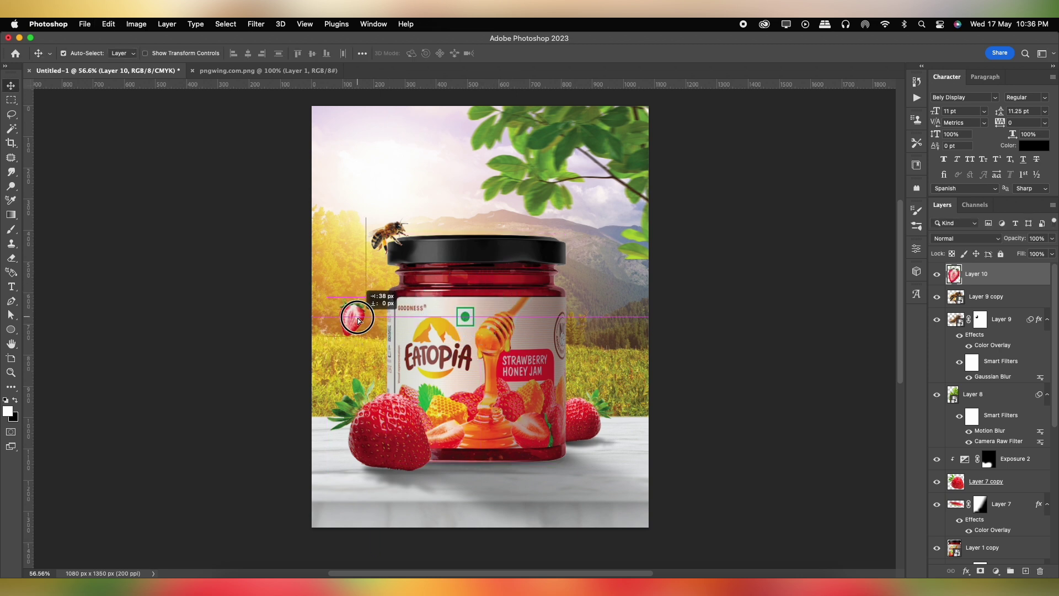
# Convert the strawberry to a smart object, motion-blur it at 90°, and drag a copy upward.
pyautogui.rightClick(986, 276)
pyautogui.click(916, 454)
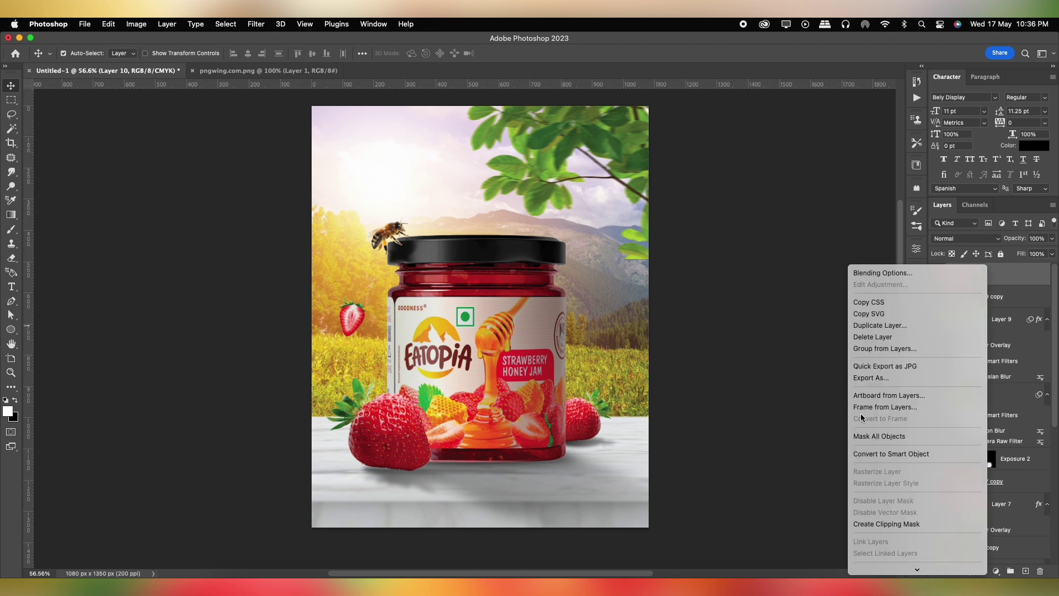
pyautogui.click(256, 24)
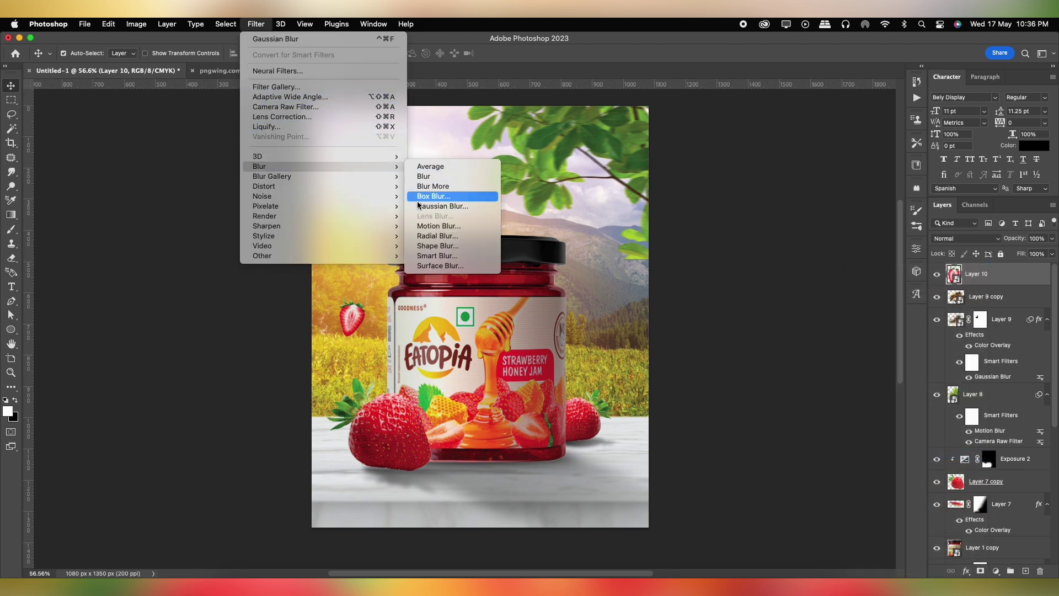
pyautogui.click(427, 226)
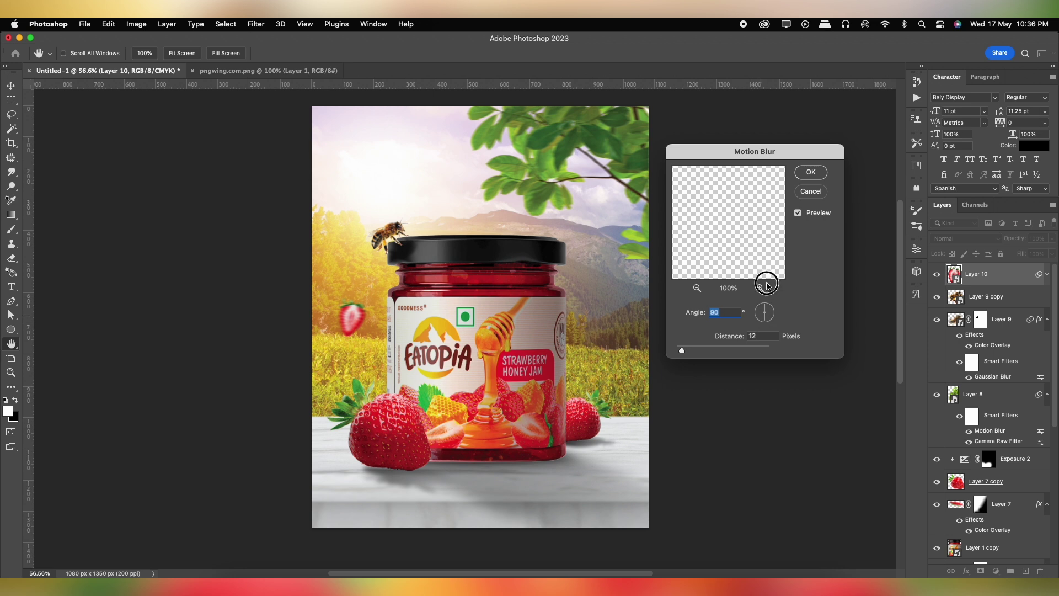
pyautogui.moveTo(690, 352); pyautogui.dragTo(699, 351)
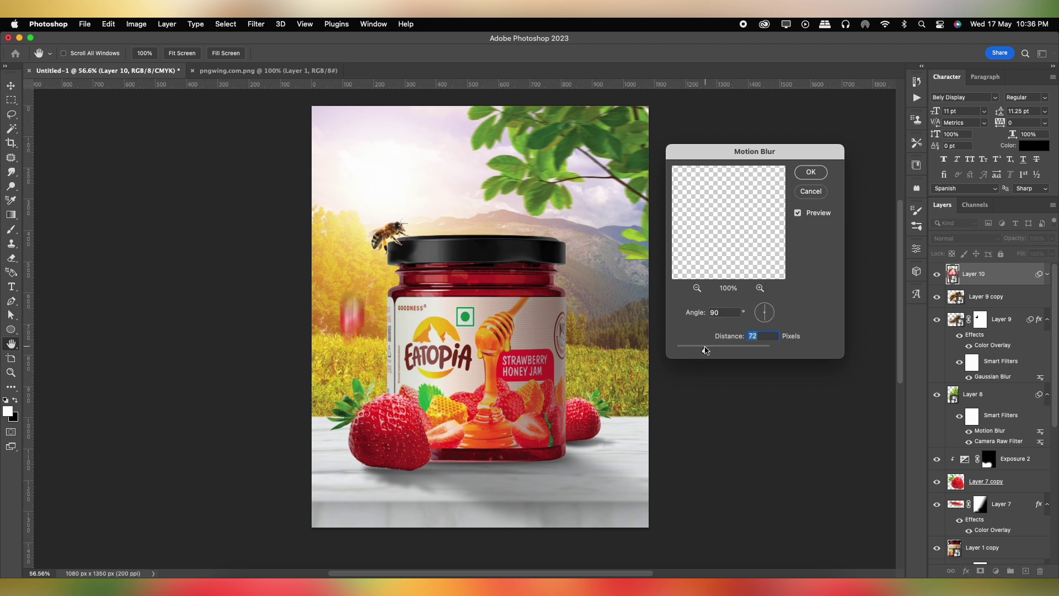
pyautogui.click(812, 172)
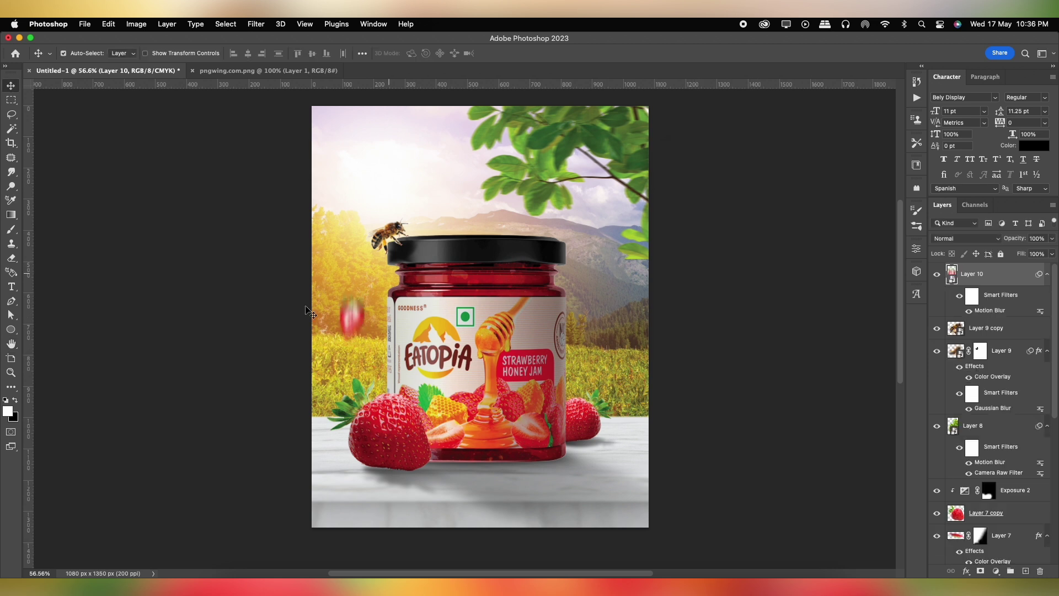
pyautogui.moveTo(353, 321)
pyautogui.mouseDown()
pyautogui.moveTo(466, 180)
pyautogui.moveTo(466, 228)
pyautogui.mouseUp()
# Tuck the above-lid strawberry copy lower in the layer stack and add another copy right of the jar.
pyautogui.hotkey('ctrl', 't')
pyautogui.press('Return')
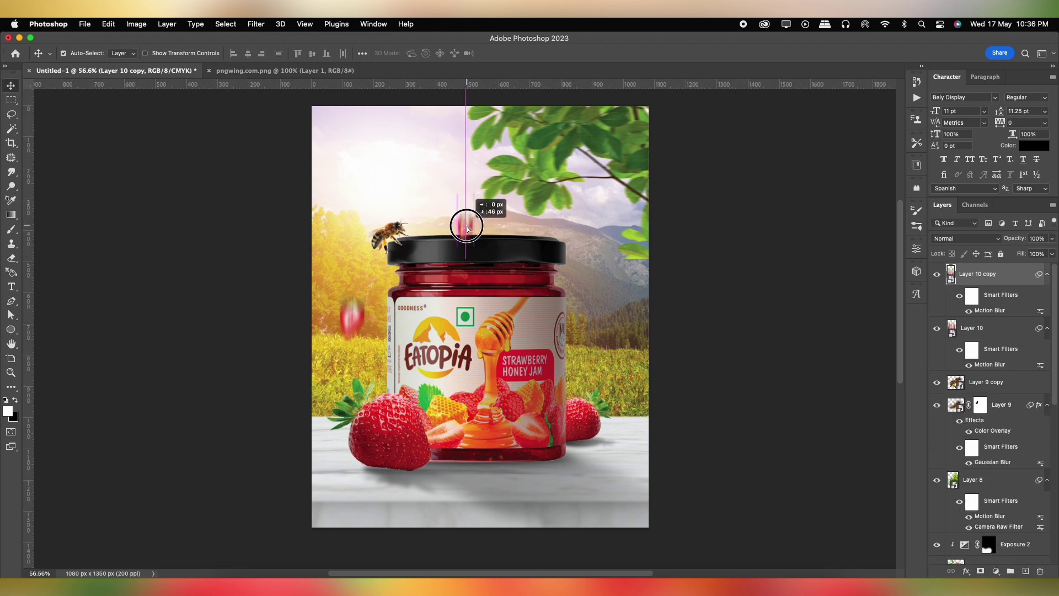
pyautogui.scroll(-2, 1002, 279)
pyautogui.scroll(-2, 998, 309)
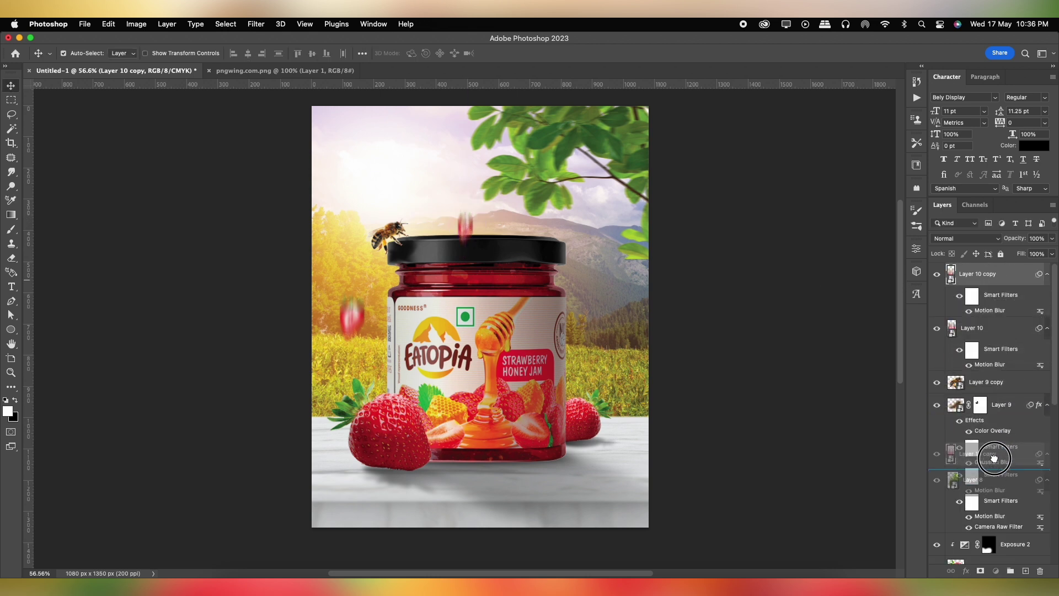
pyautogui.scroll(-3, 993, 342)
pyautogui.scroll(-2, 989, 369)
pyautogui.scroll(5, 989, 369)
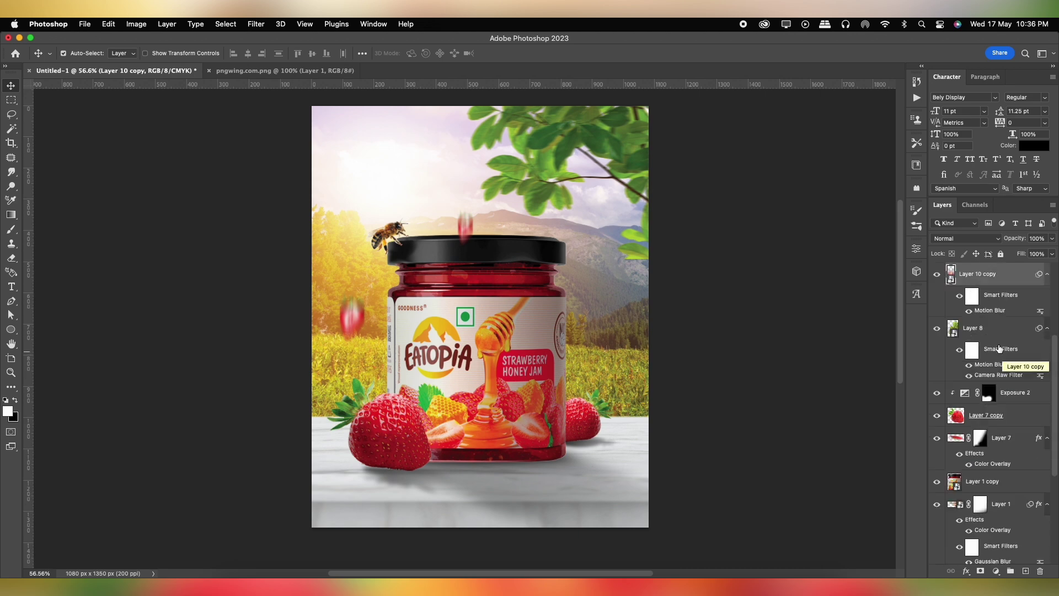
pyautogui.moveTo(987, 482); pyautogui.dragTo(999, 500)
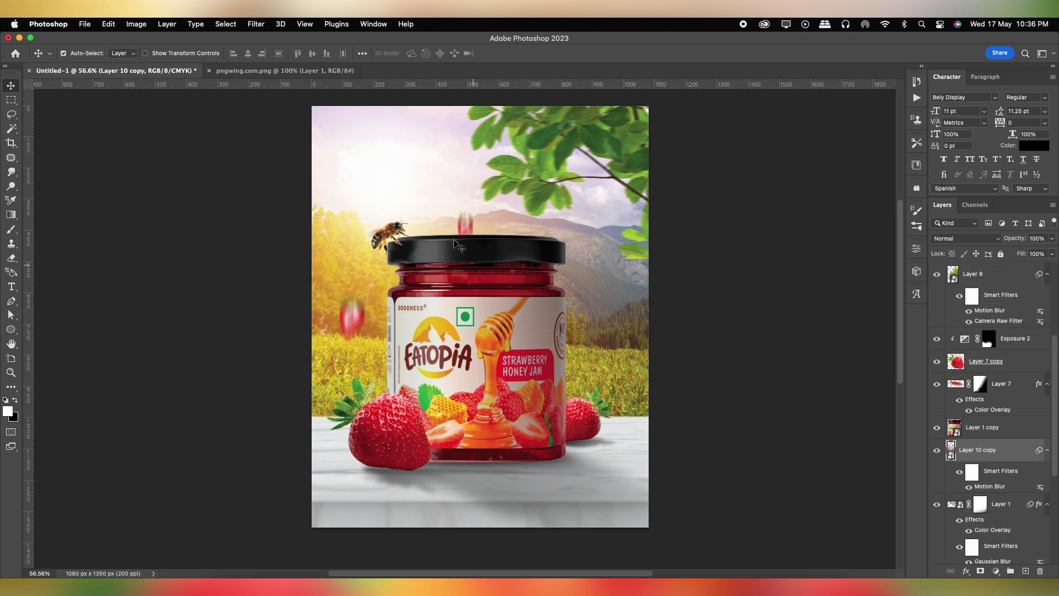
pyautogui.moveTo(467, 224)
pyautogui.mouseDown()
pyautogui.moveTo(618, 287)
pyautogui.moveTo(589, 288)
pyautogui.moveTo(596, 296)
pyautogui.moveTo(613, 288)
pyautogui.mouseUp()
pyautogui.scroll(-1, 572, 293)
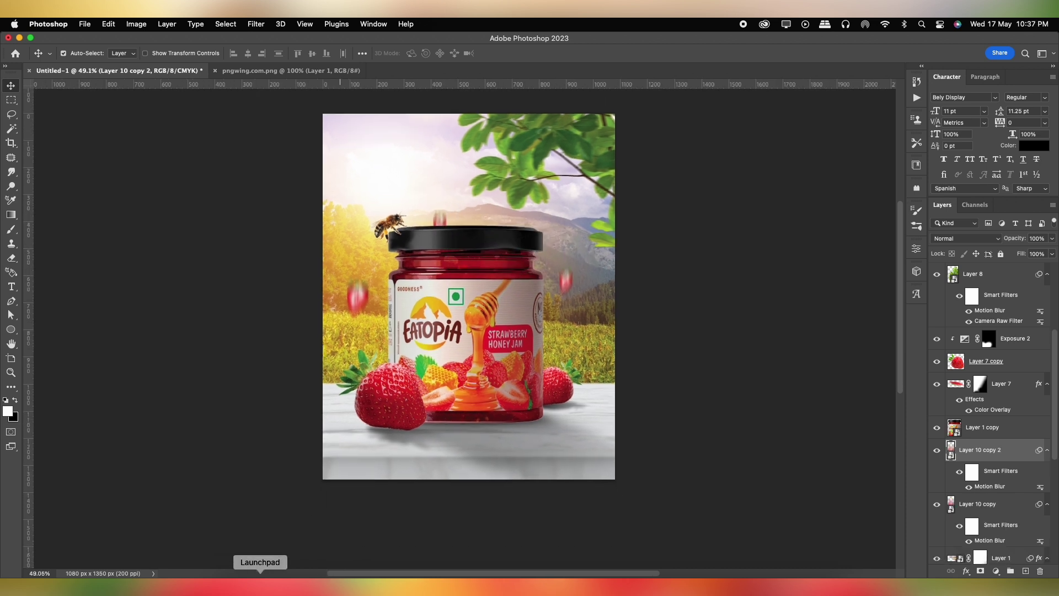
# Place pngwing.com (2).png on the canvas, flipped horizontally and enlarged along the bottom edge.
pyautogui.click(260, 590)
pyautogui.click(329, 277)
pyautogui.click(479, 152)
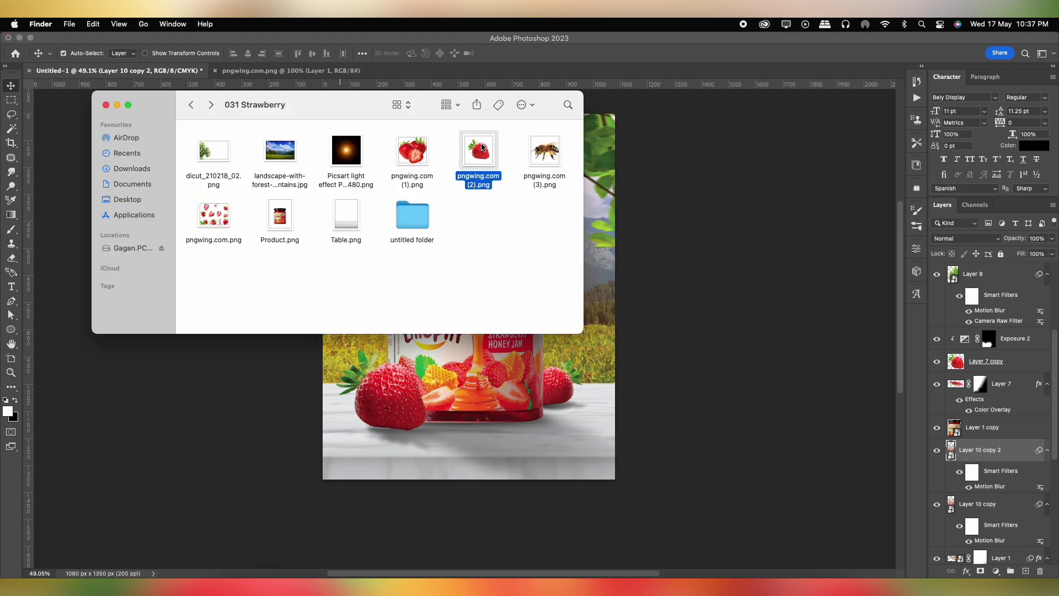
pyautogui.click(993, 301)
pyautogui.moveTo(982, 290); pyautogui.dragTo(466, 293)
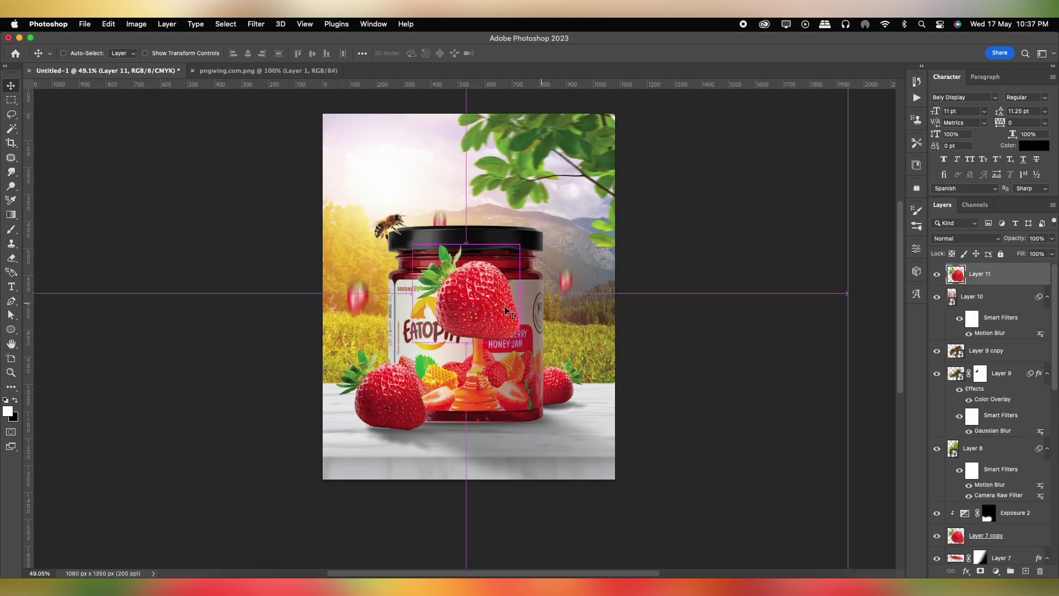
pyautogui.rightClick(472, 292)
pyautogui.click(480, 550)
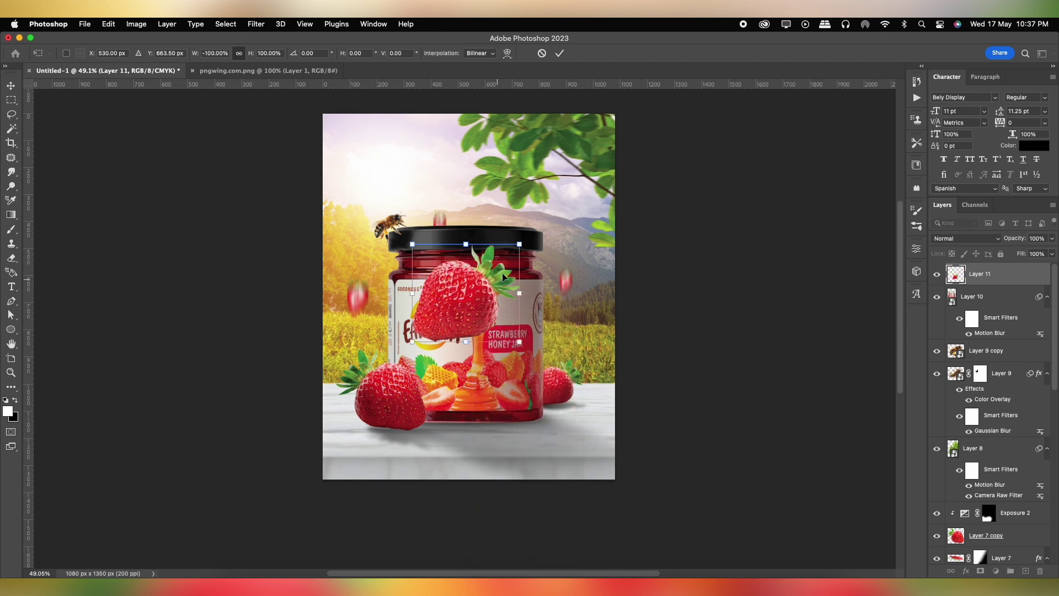
pyautogui.moveTo(519, 244)
pyautogui.mouseDown()
pyautogui.moveTo(587, 183)
pyautogui.moveTo(566, 476)
pyautogui.mouseUp()
pyautogui.press('Return')
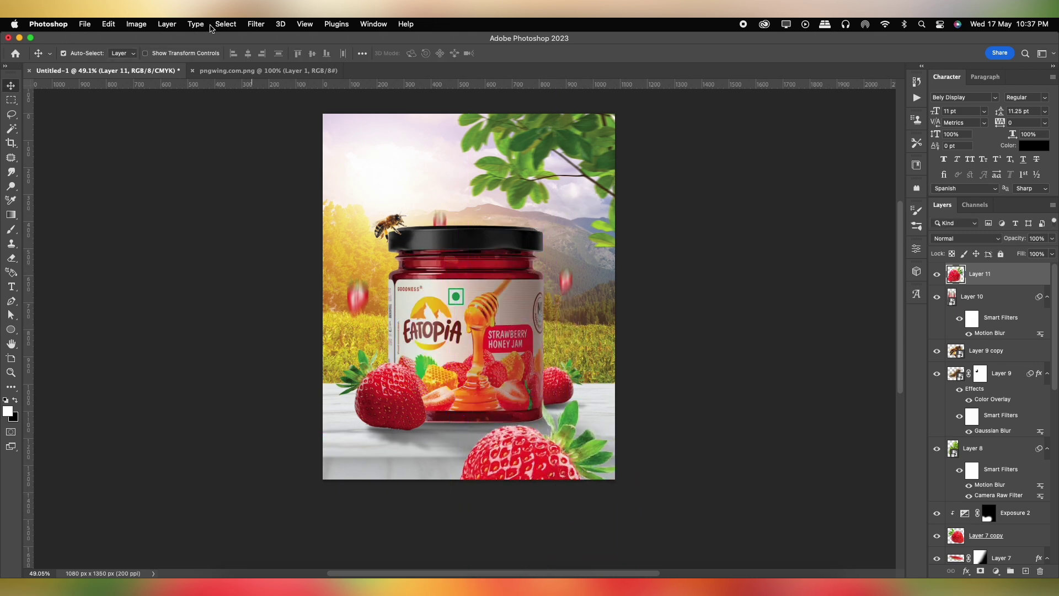
# Apply a distance-115 vertical motion blur to the bottom strawberry and duplicate it toward the top.
pyautogui.click(279, 24)
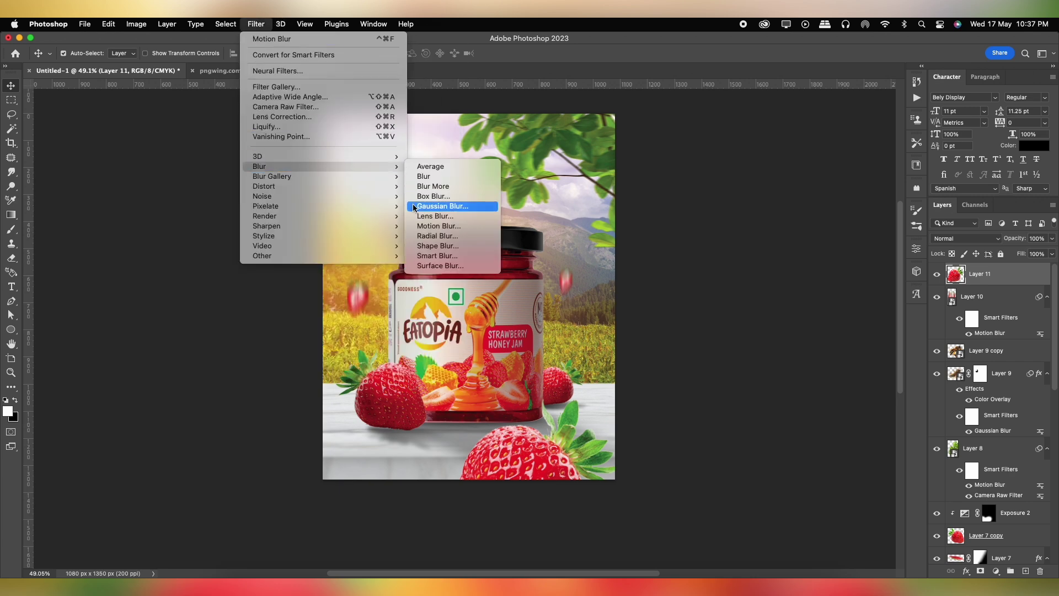
pyautogui.click(437, 225)
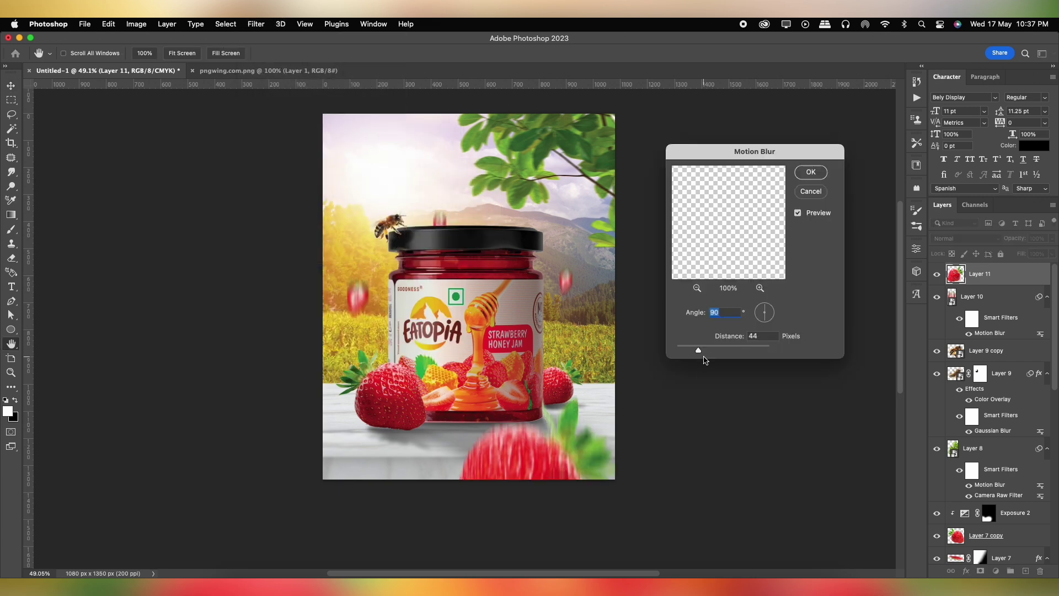
pyautogui.moveTo(705, 349); pyautogui.dragTo(711, 348)
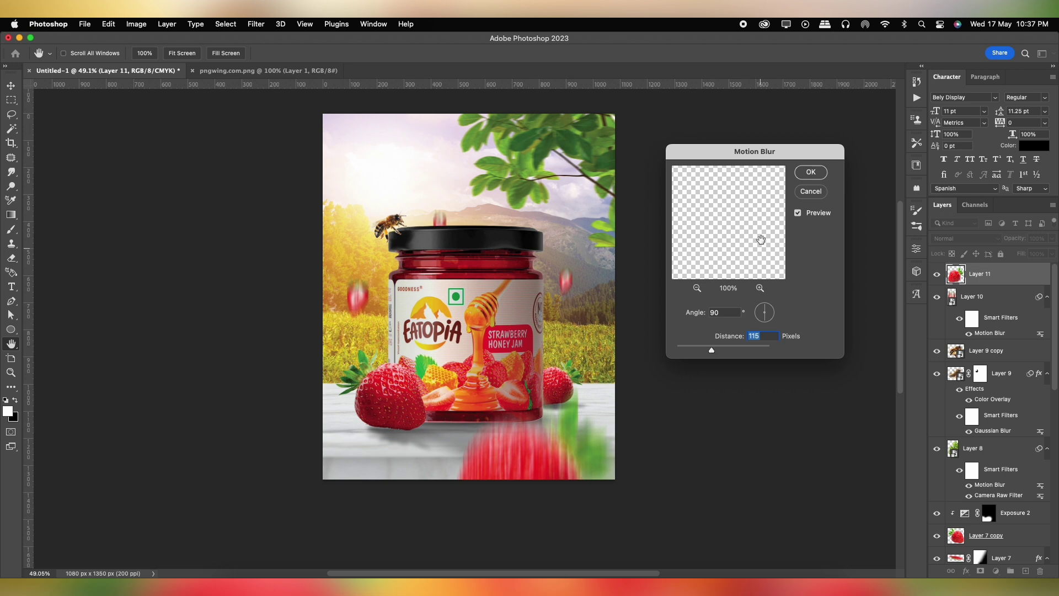
pyautogui.click(811, 172)
pyautogui.moveTo(519, 460)
pyautogui.mouseDown()
pyautogui.moveTo(530, 464)
pyautogui.moveTo(430, 159)
pyautogui.mouseUp()
pyautogui.press('super+t')
pyautogui.rightClick(428, 156)
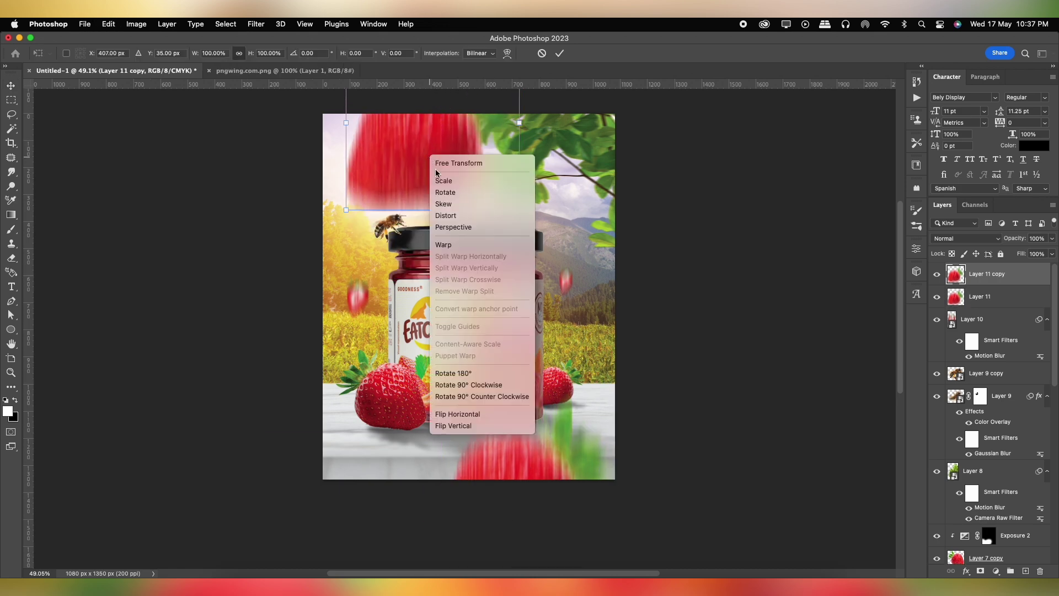
# Flip the top strawberry copy vertically and horizontally, shrink it, and set it near the top-left corner.
pyautogui.click(458, 426)
pyautogui.moveTo(439, 209); pyautogui.dragTo(393, 170)
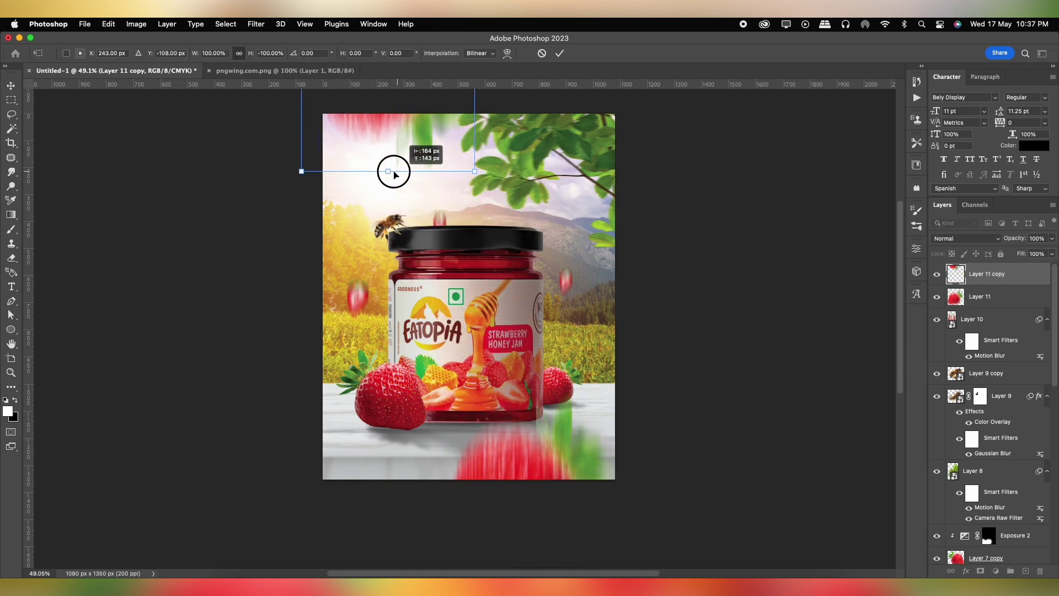
pyautogui.rightClick(397, 151)
pyautogui.click(424, 408)
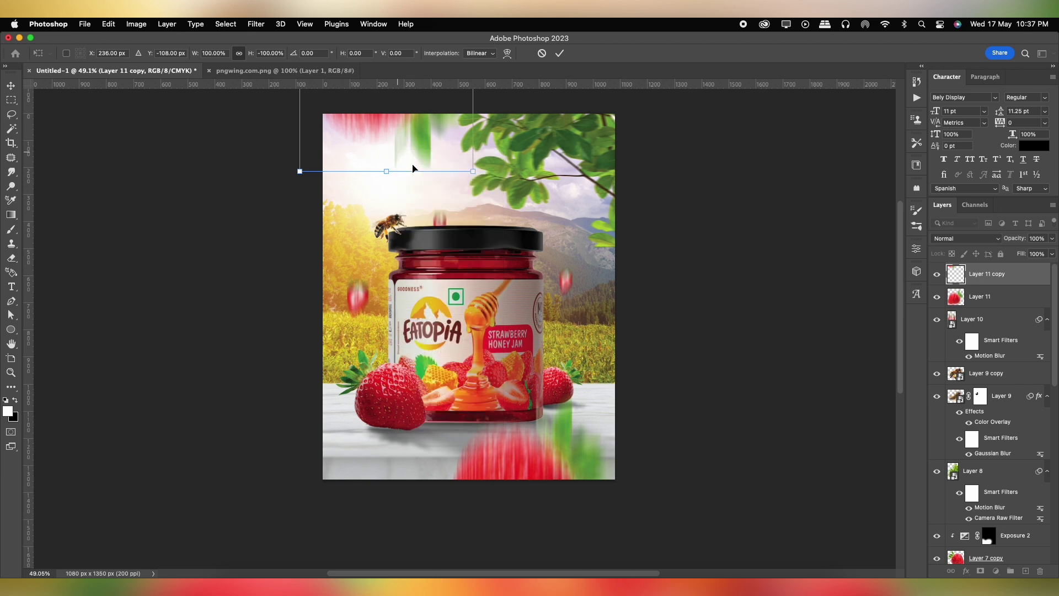
pyautogui.moveTo(397, 137); pyautogui.dragTo(398, 145)
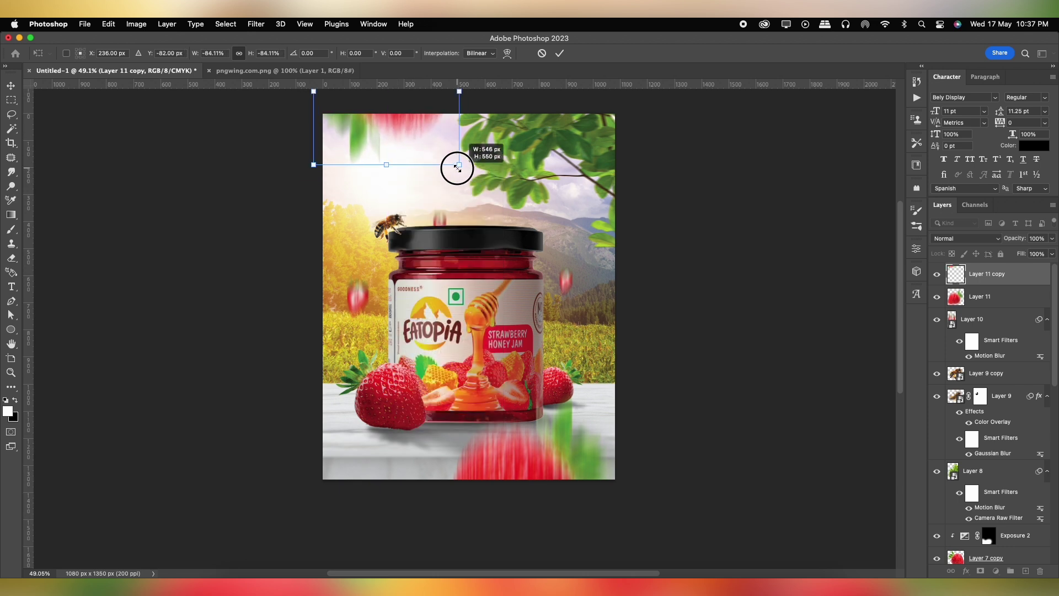
pyautogui.moveTo(479, 182); pyautogui.dragTo(408, 125)
pyautogui.press('Return')
# Duplicate the blurred falling strawberry and place the copy along the poster's bottom edge.
pyautogui.scroll(-1, 513, 254)
pyautogui.scroll(-1, 524, 270)
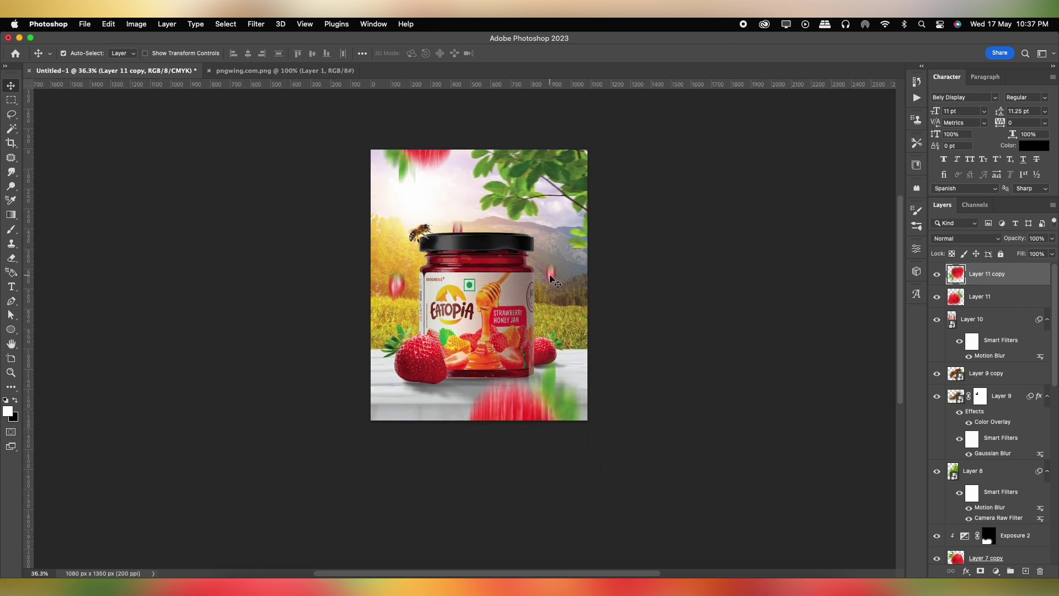
pyautogui.moveTo(552, 280); pyautogui.dragTo(540, 410)
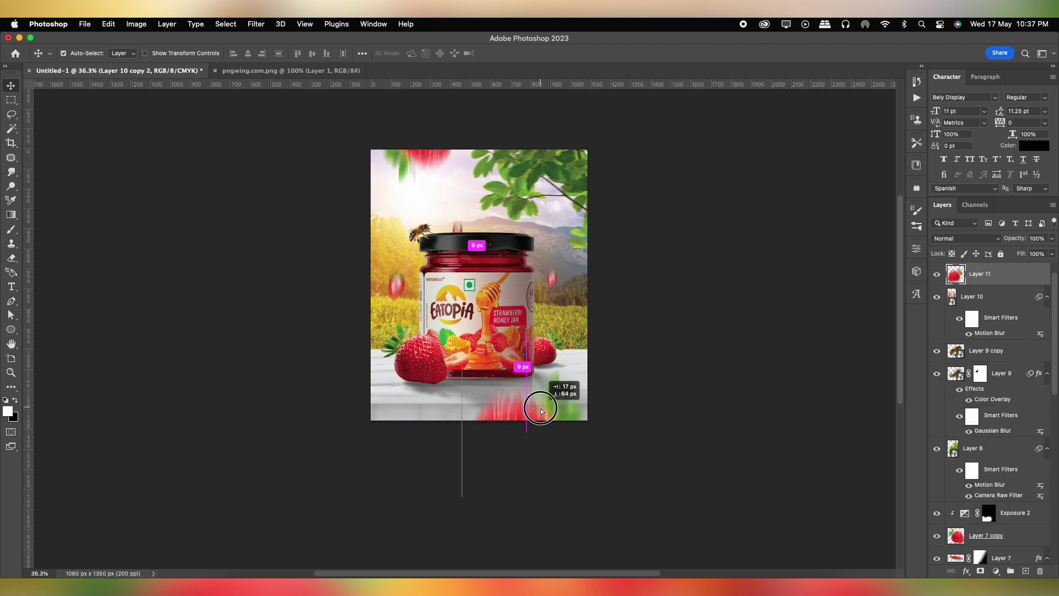
pyautogui.moveTo(541, 410); pyautogui.dragTo(539, 405)
pyautogui.hotkey('ctrl', 't')
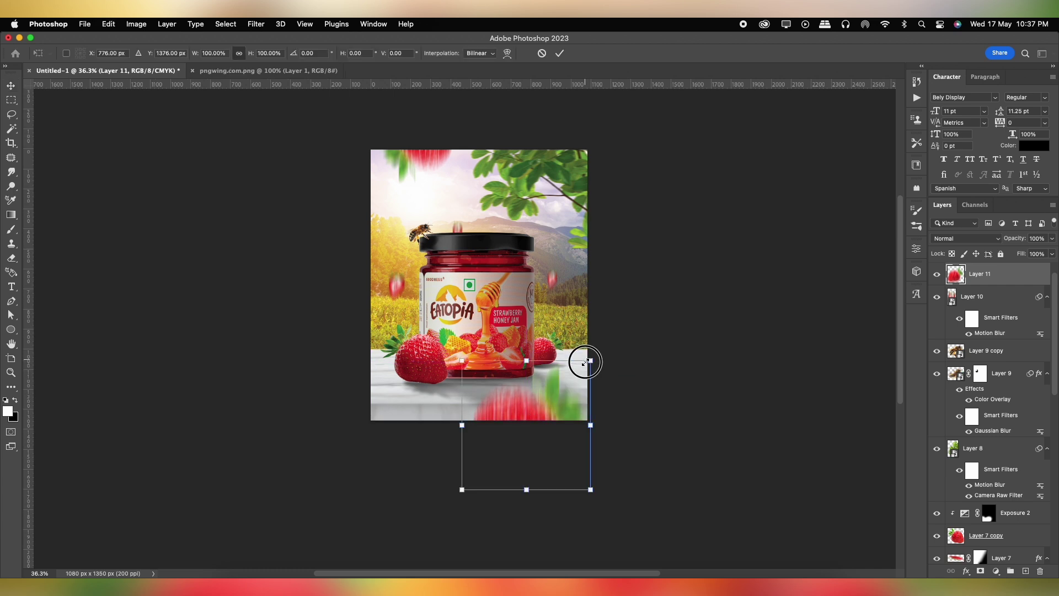
pyautogui.press('Return')
pyautogui.scroll(2, 502, 241)
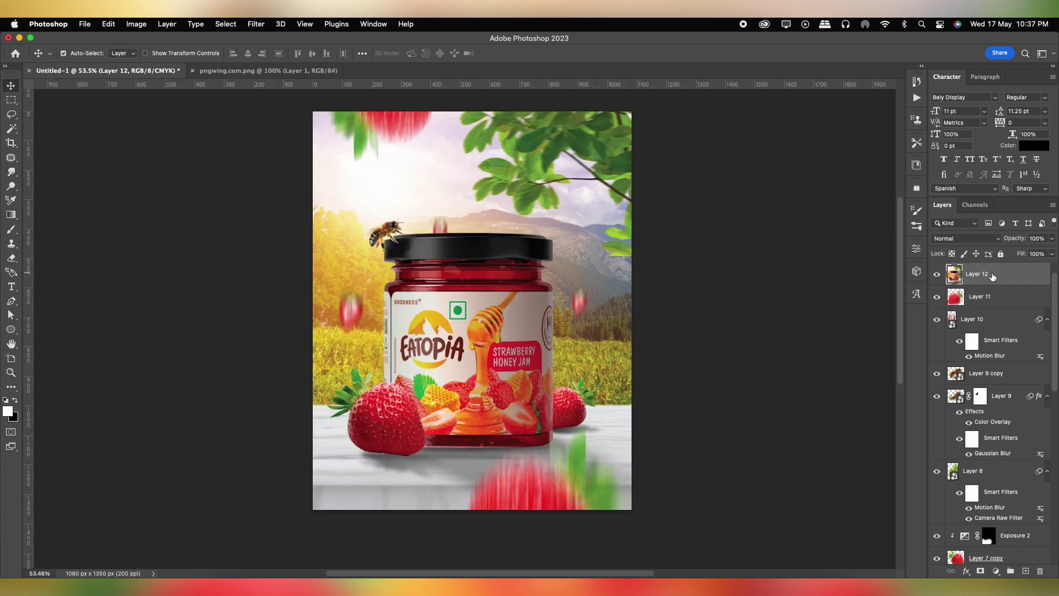
pyautogui.click(615, 325)
# Apply a Gaussian blur of about 3 px to the Layer 3 mountain landscape.
pyautogui.scroll(-1, 1006, 436)
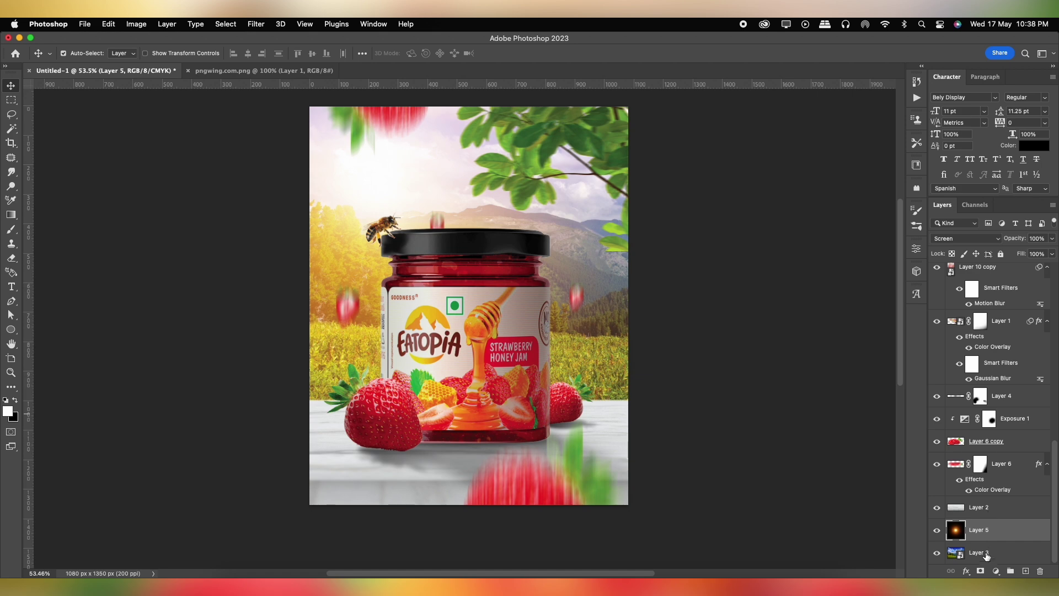
pyautogui.click(985, 553)
pyautogui.click(256, 24)
pyautogui.moveTo(259, 166)
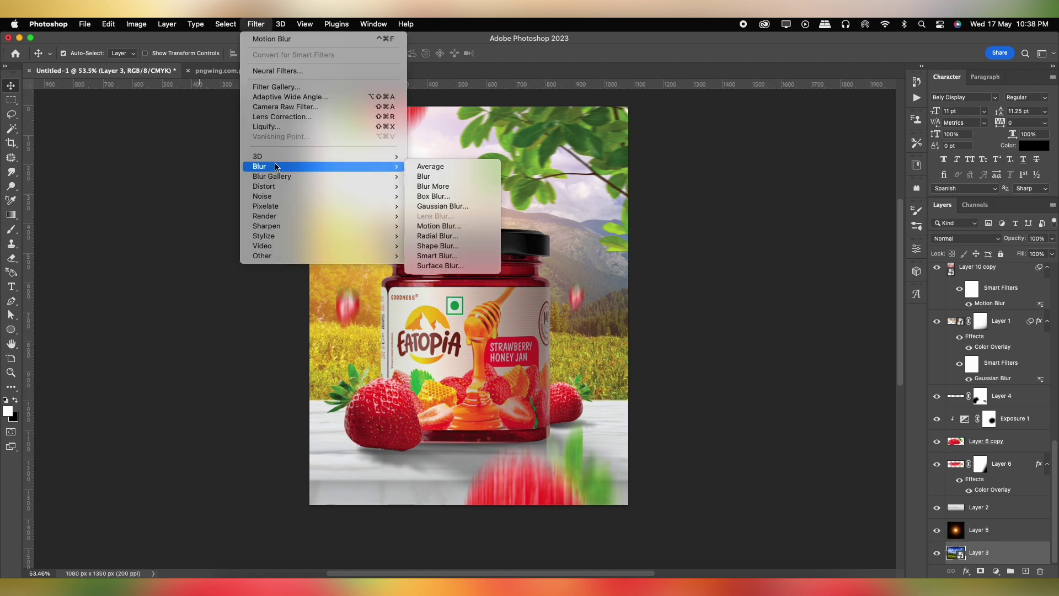
pyautogui.click(443, 206)
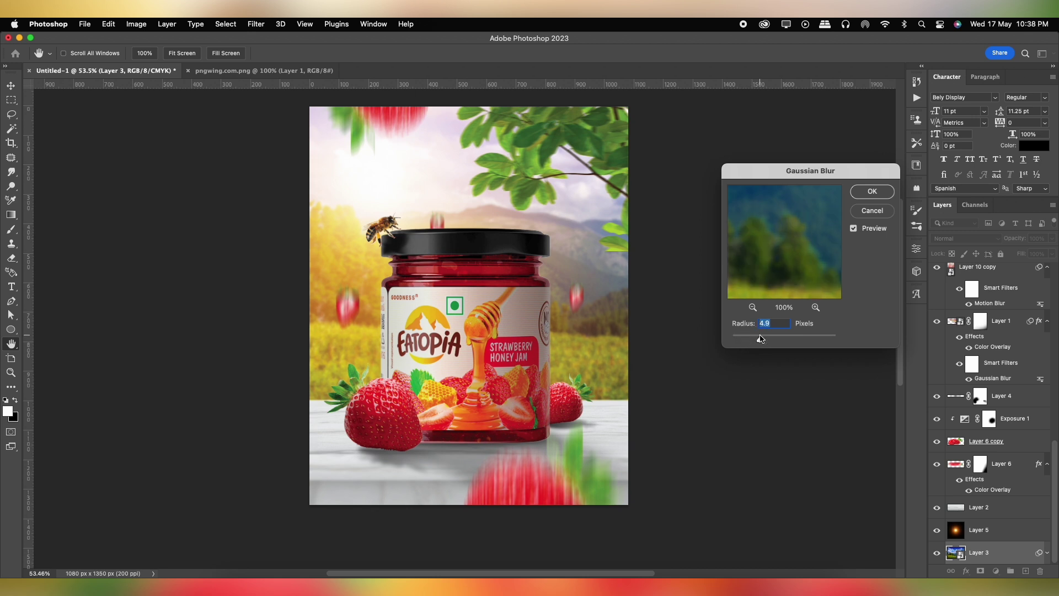
pyautogui.click(877, 190)
pyautogui.scroll(-1, 394, 426)
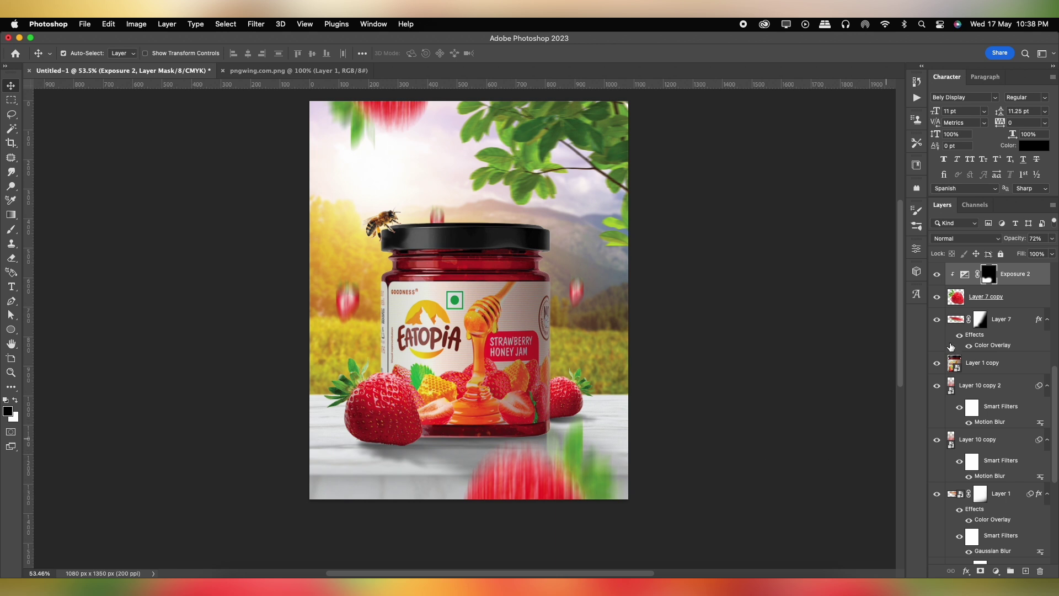
# Add a new layer above Layer 7 and paint a soft black dab on it.
pyautogui.click(1003, 334)
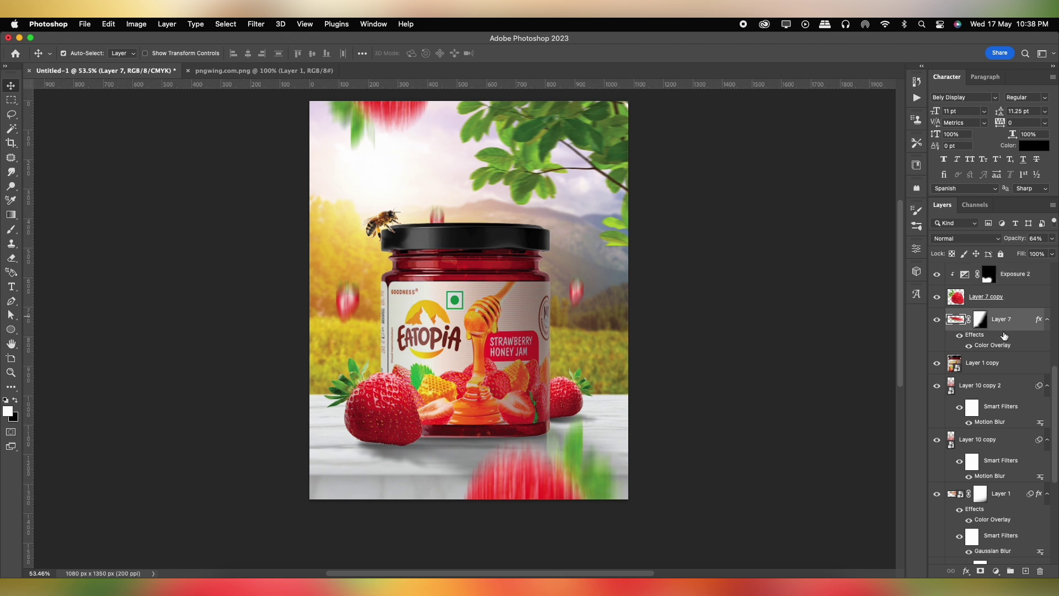
pyautogui.click(997, 367)
pyautogui.press('super+z')
pyautogui.click(1024, 571)
pyautogui.press('b')
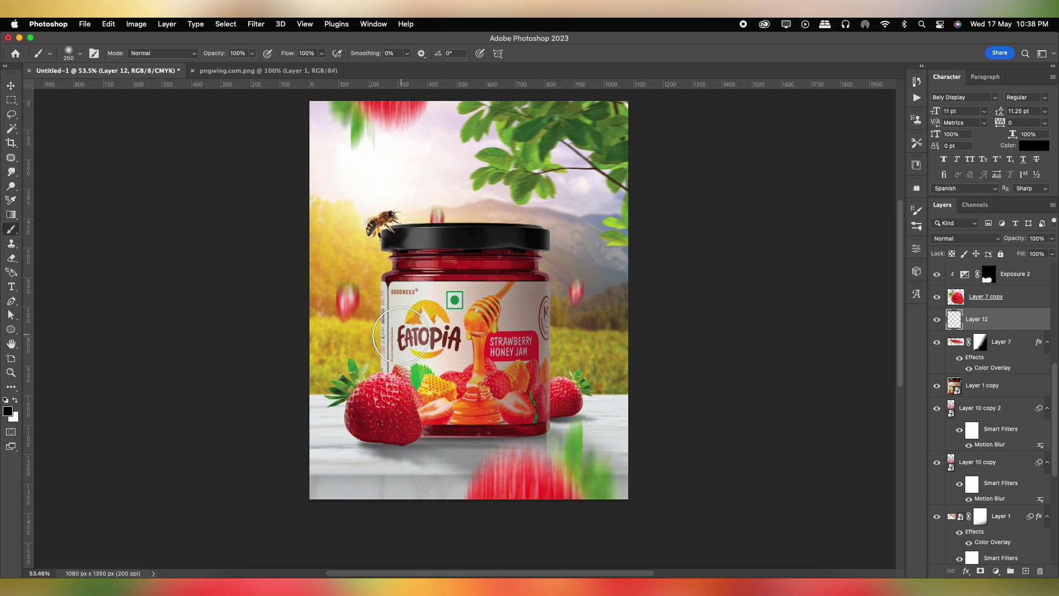
pyautogui.click(440, 365)
# Squash the black dab into a flat shadow beneath the front-left strawberry.
pyautogui.press('super+t')
pyautogui.moveTo(440, 307)
pyautogui.mouseDown()
pyautogui.moveTo(440, 401)
pyautogui.moveTo(400, 444)
pyautogui.moveTo(450, 441)
pyautogui.mouseUp()
pyautogui.press('Return')
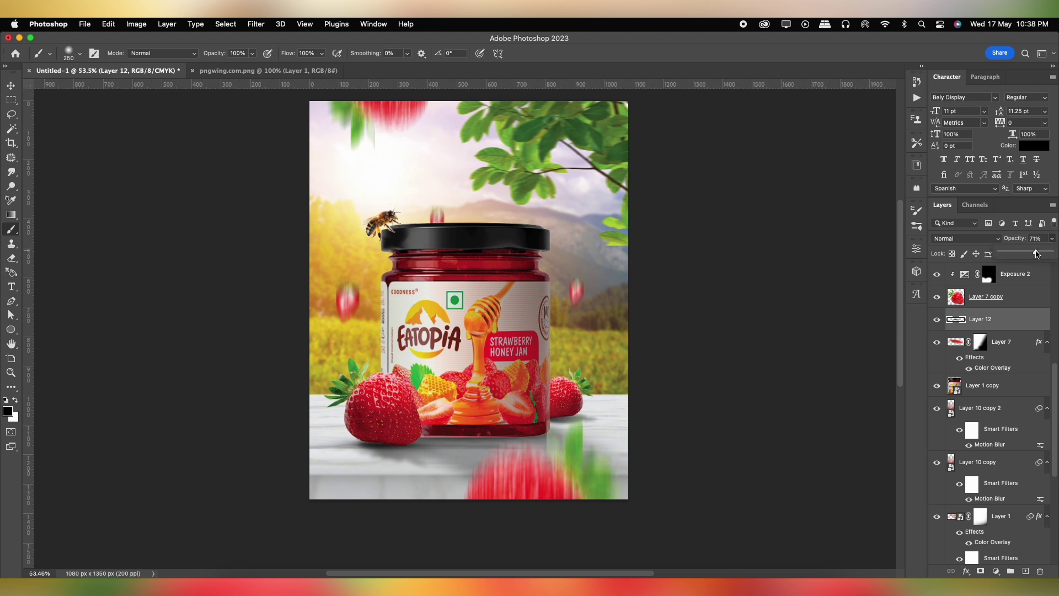
pyautogui.press('v')
pyautogui.scroll(2, 393, 488)
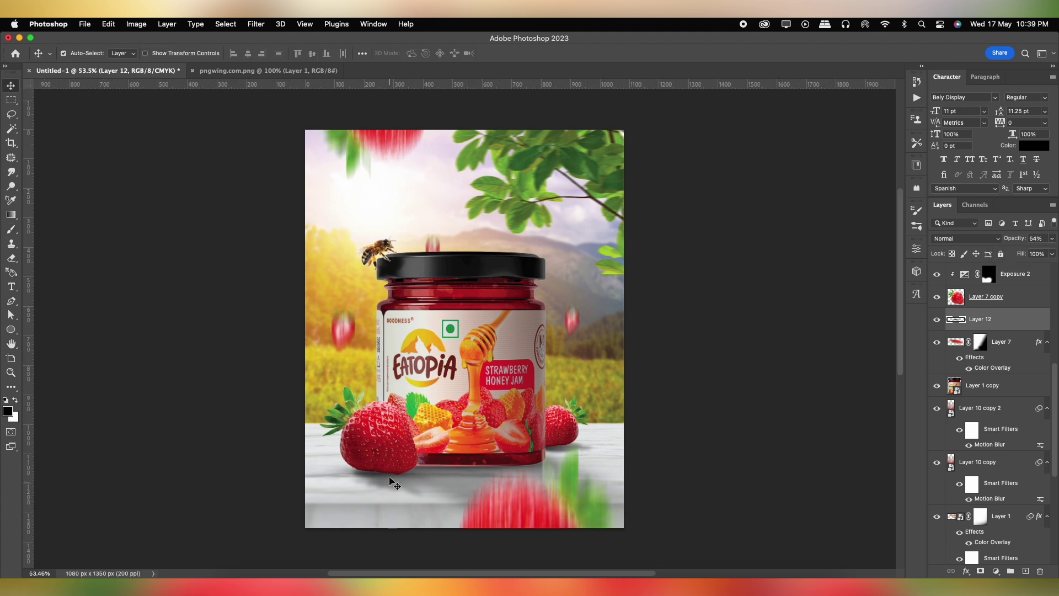
pyautogui.scroll(-3, 392, 430)
pyautogui.scroll(3, 393, 388)
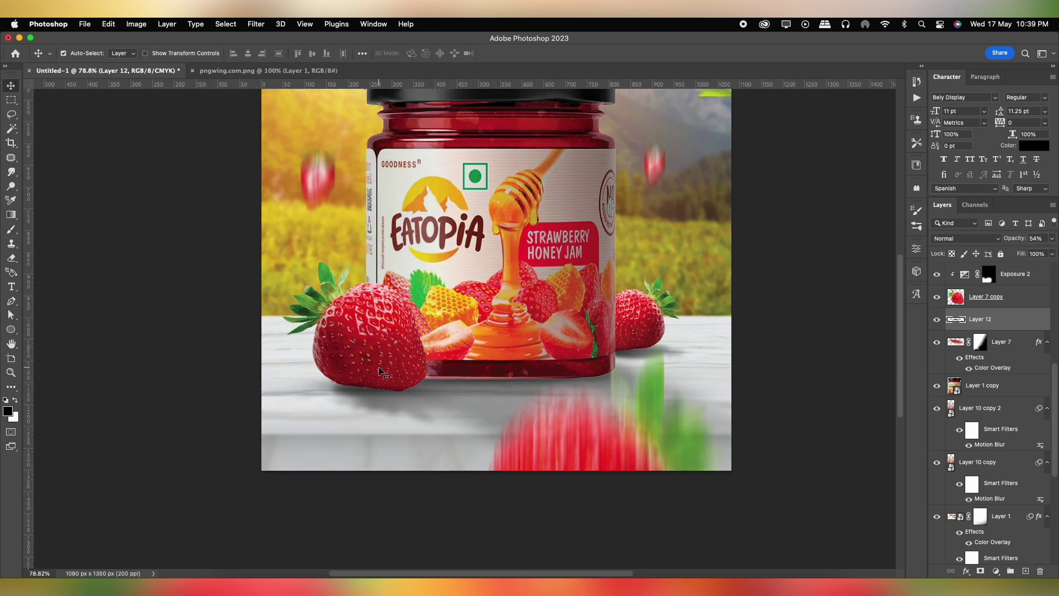
pyautogui.scroll(3, 389, 381)
pyautogui.scroll(5, 385, 371)
pyautogui.scroll(-3, 385, 372)
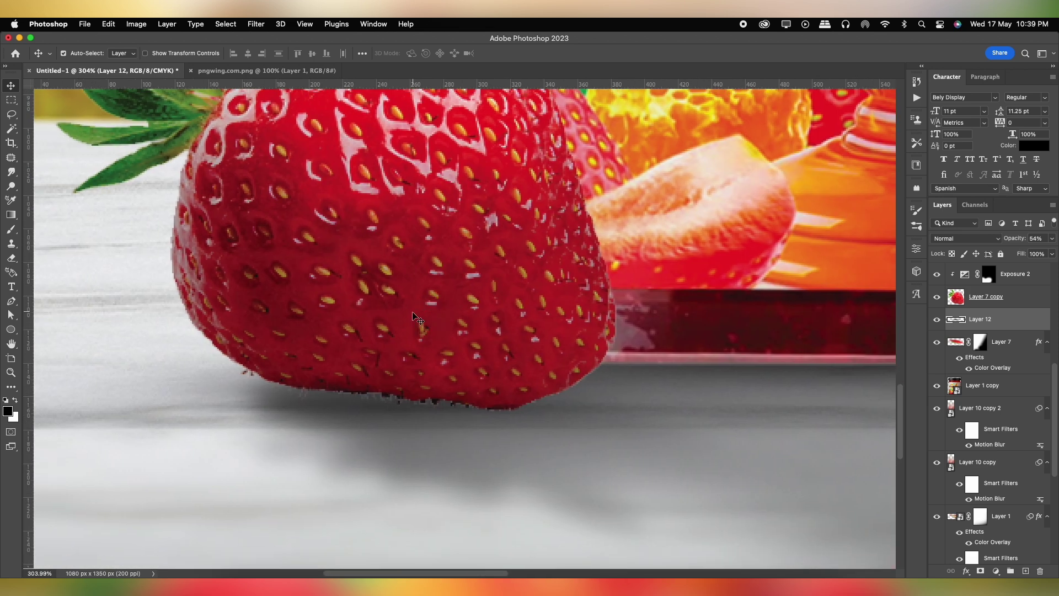
# Add a layer mask to the Layer 7 copy strawberry and set up a black brush.
pyautogui.click(988, 273)
pyautogui.click(997, 302)
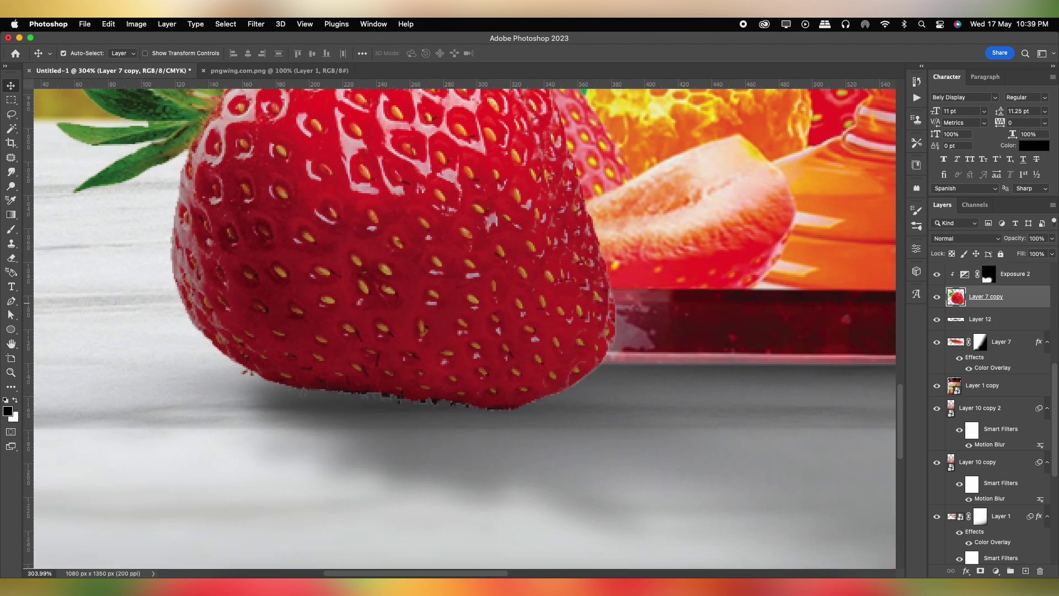
pyautogui.click(982, 574)
pyautogui.press('b')
pyautogui.press('x')
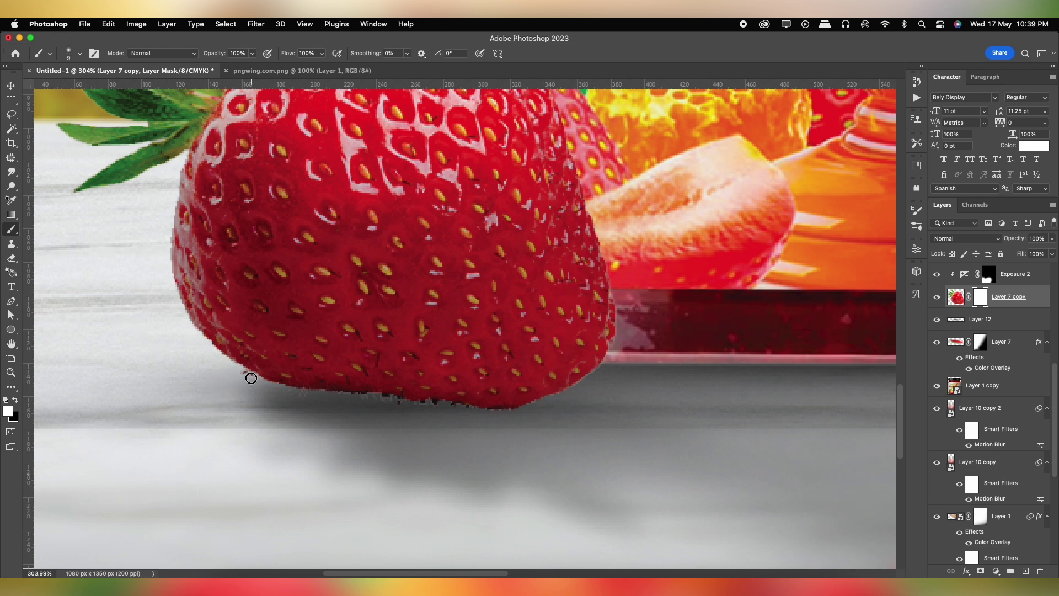
# Paint the mask along the Layer 7 copy strawberry's lower edge to blend it into the table.
pyautogui.moveTo(249, 382); pyautogui.dragTo(487, 421)
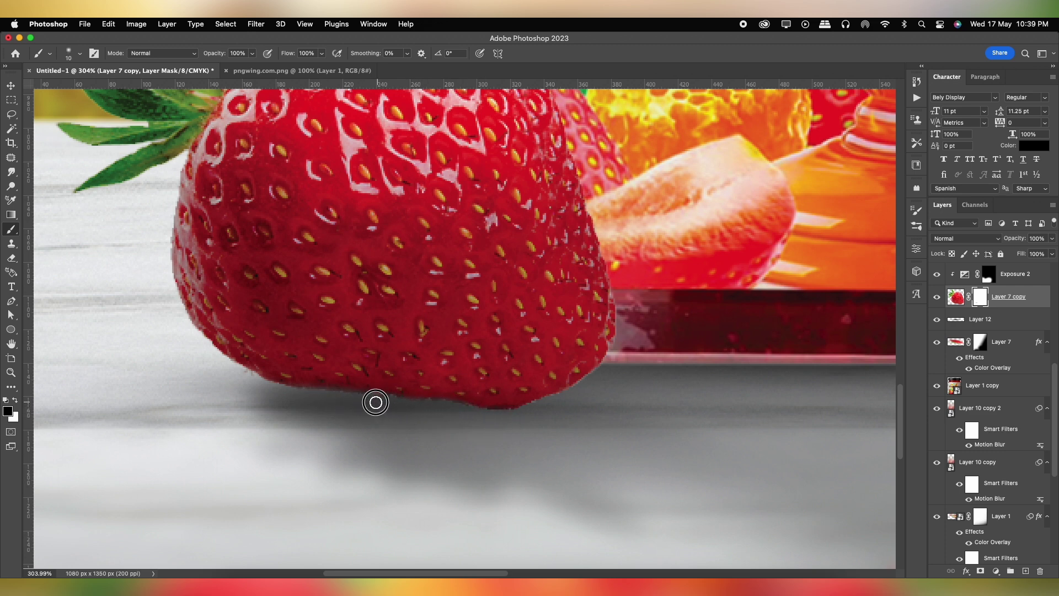
pyautogui.scroll(-5, 393, 410)
pyautogui.scroll(-1, 392, 409)
pyautogui.scroll(-1, 394, 408)
pyautogui.scroll(-1, 400, 400)
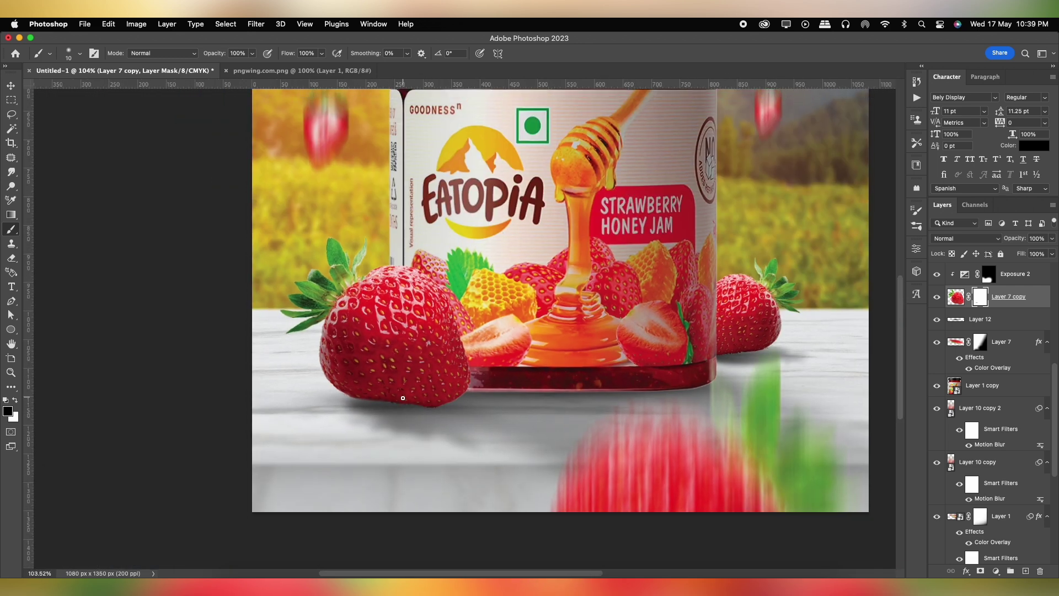
pyautogui.click(958, 324)
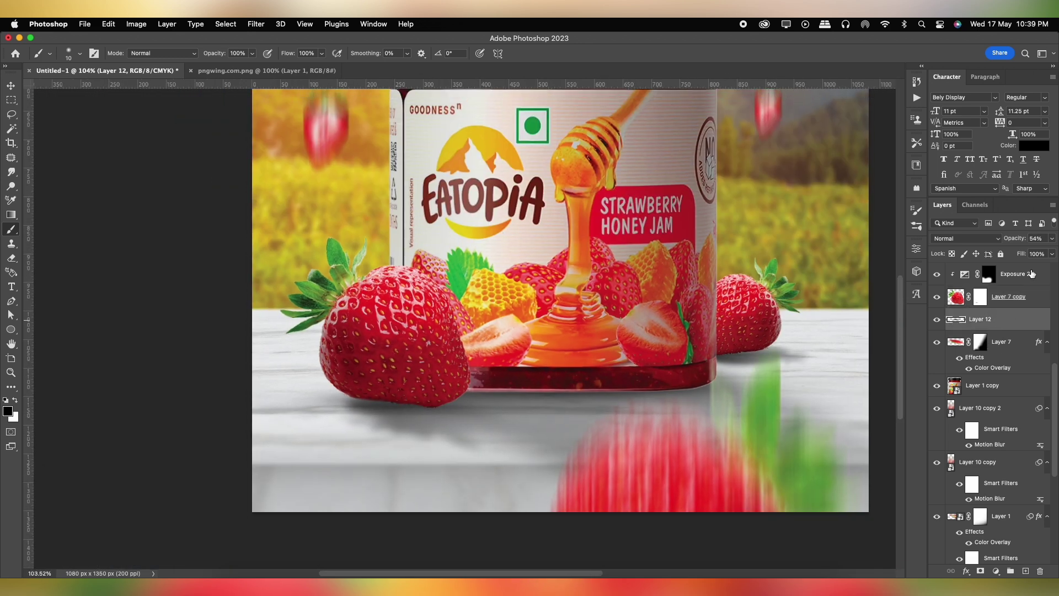
# Raise the Layer 12 shadow's opacity to 84%.
pyautogui.moveTo(1041, 253); pyautogui.dragTo(1043, 254)
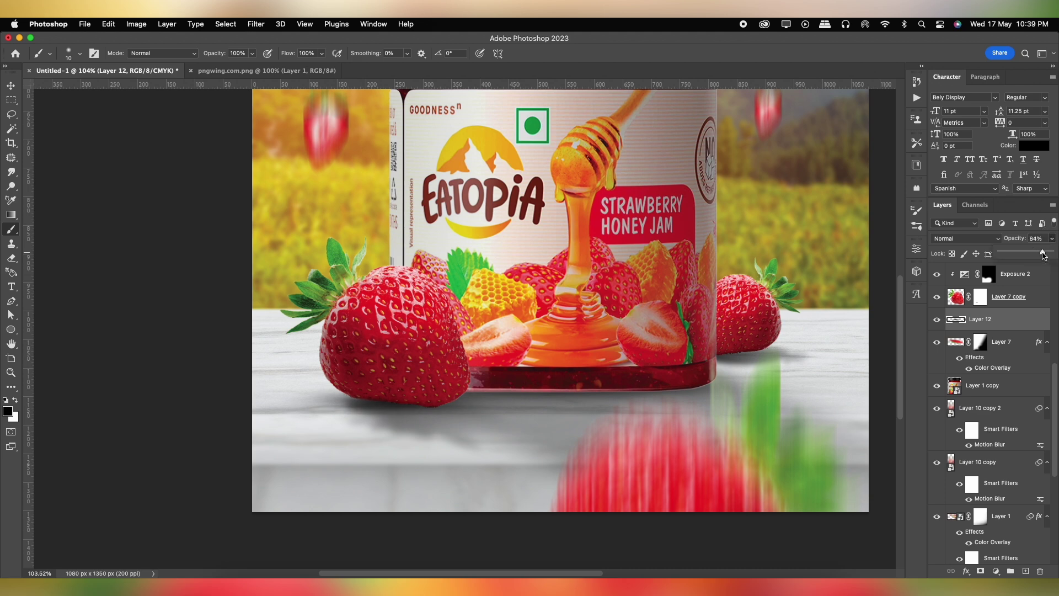
pyautogui.scroll(-2, 560, 257)
pyautogui.scroll(2, 560, 256)
pyautogui.moveTo(571, 318); pyautogui.dragTo(513, 318)
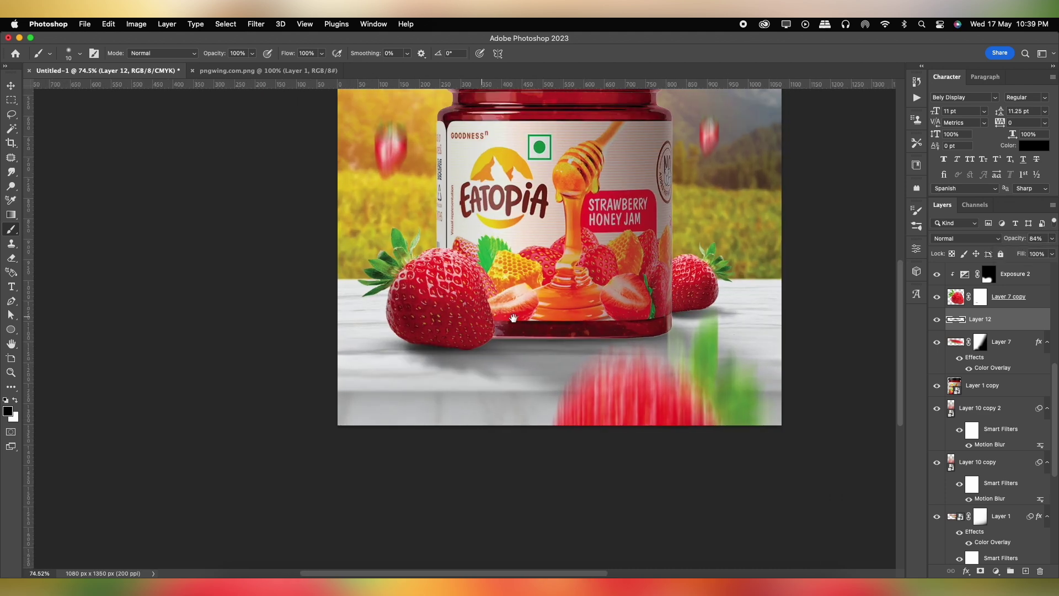
pyautogui.click(992, 283)
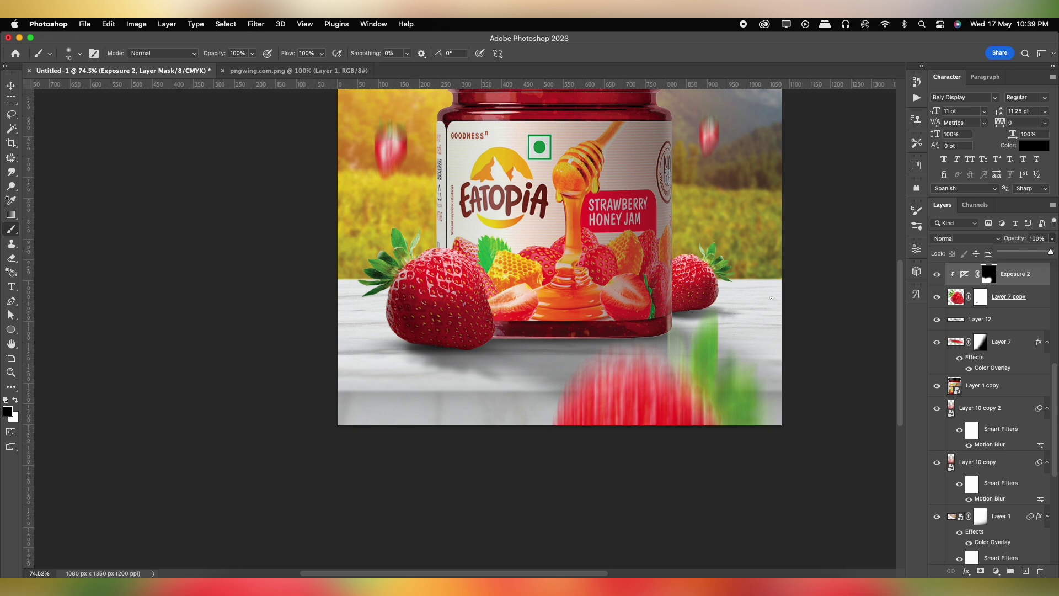
# Set Layer 7's opacity to 90%.
pyautogui.click(995, 342)
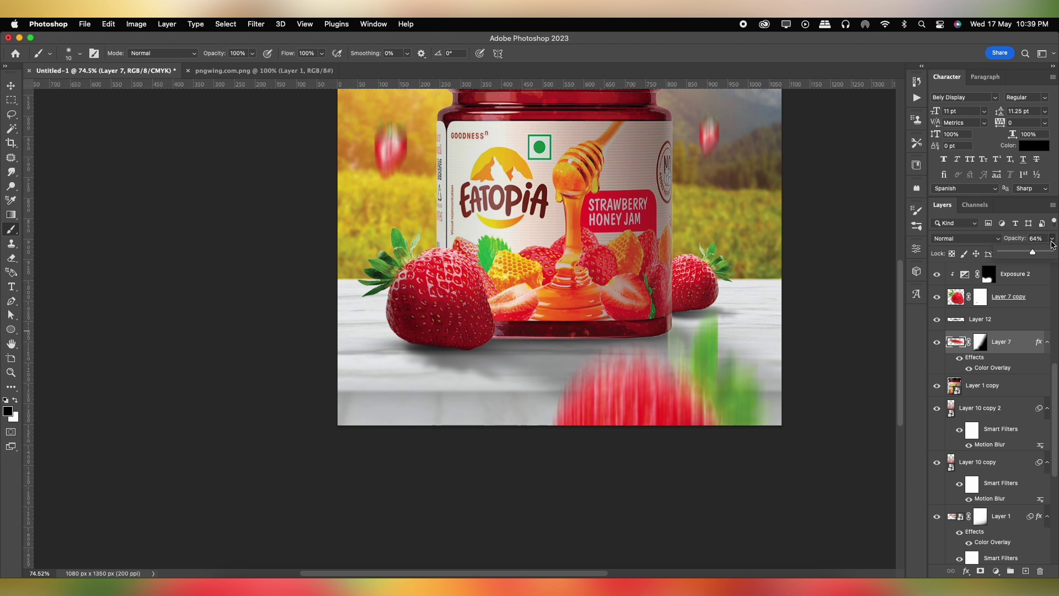
pyautogui.moveTo(1050, 252); pyautogui.dragTo(1047, 254)
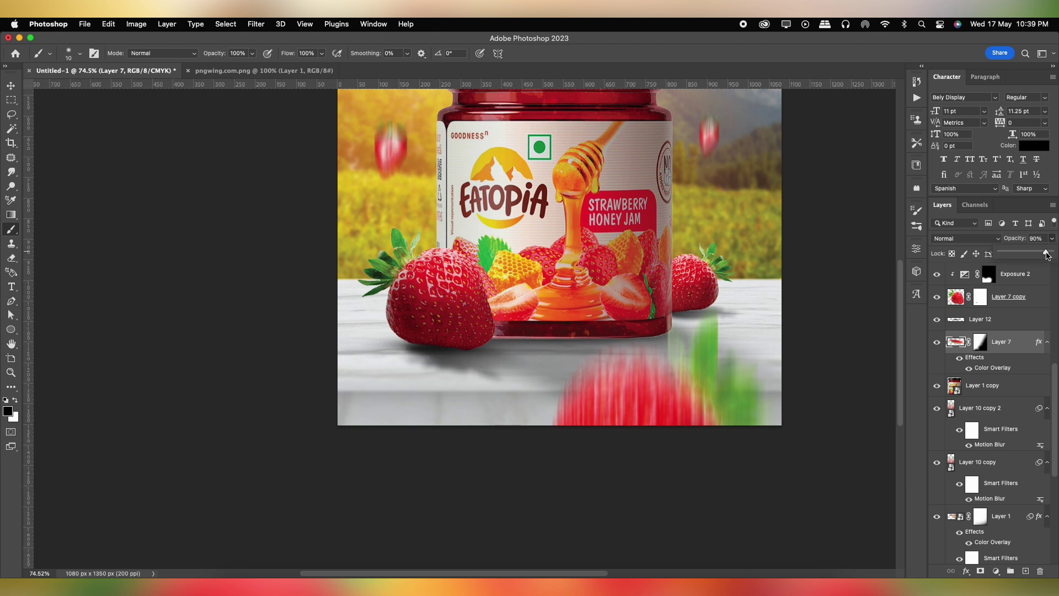
pyautogui.scroll(-5, 399, 248)
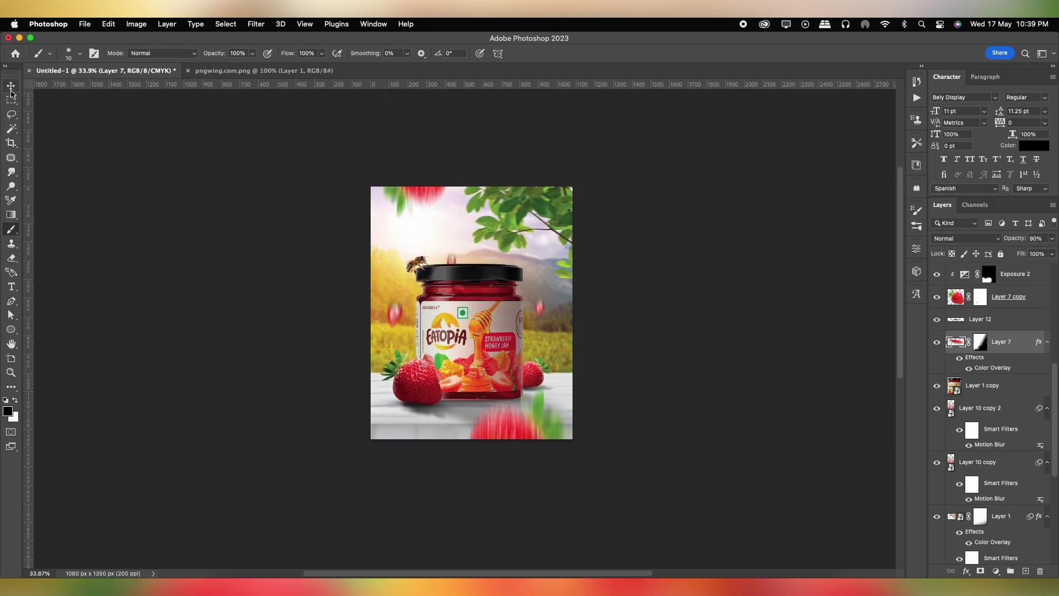
pyautogui.click(12, 87)
pyautogui.scroll(3, 444, 364)
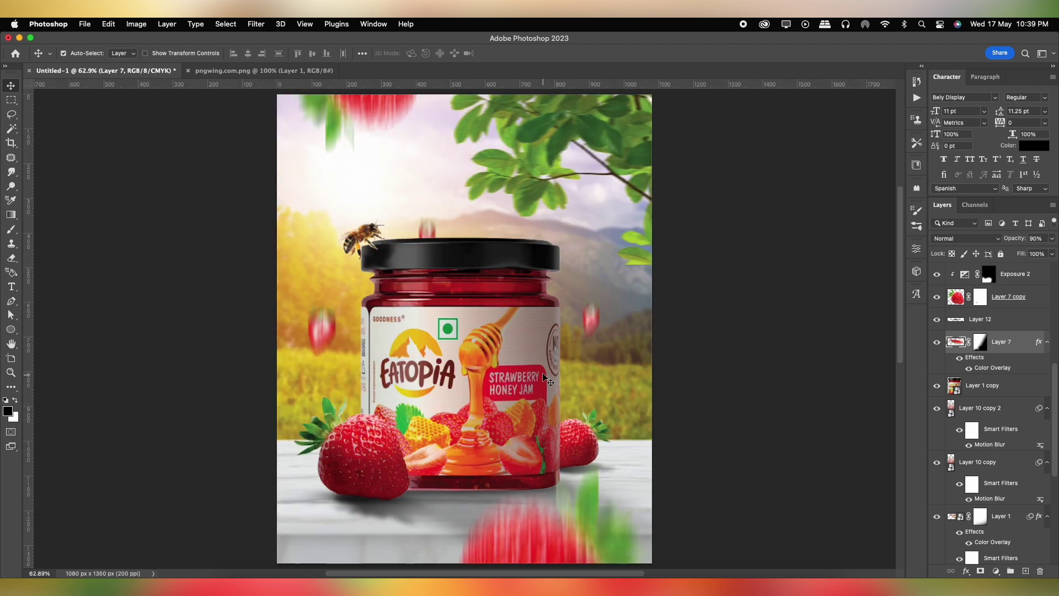
pyautogui.scroll(-2, 545, 381)
pyautogui.scroll(3, 1020, 282)
pyautogui.scroll(3, 1020, 282)
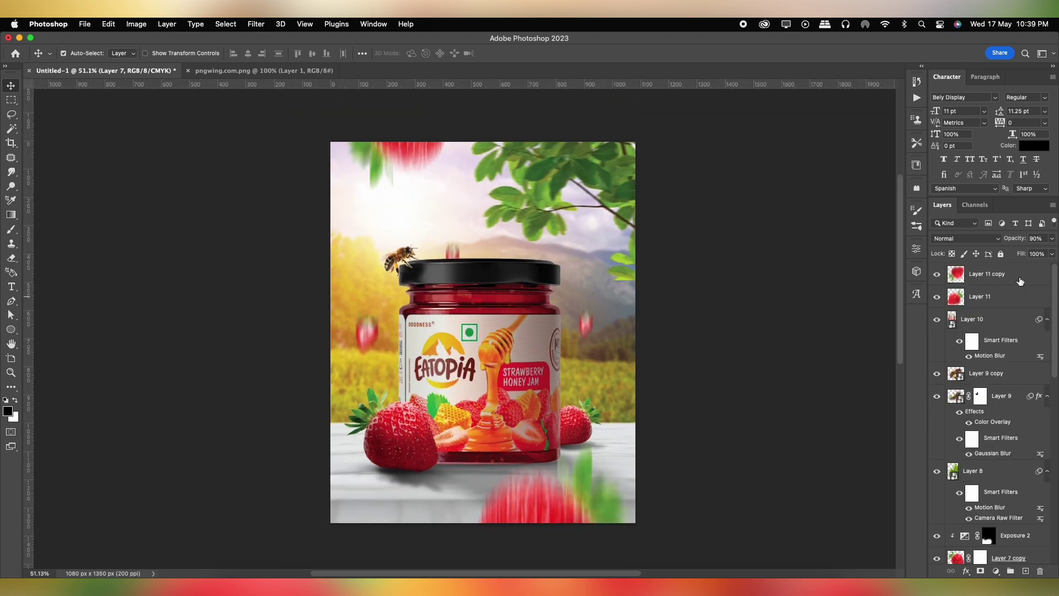
pyautogui.click(1014, 281)
pyautogui.scroll(4, 430, 271)
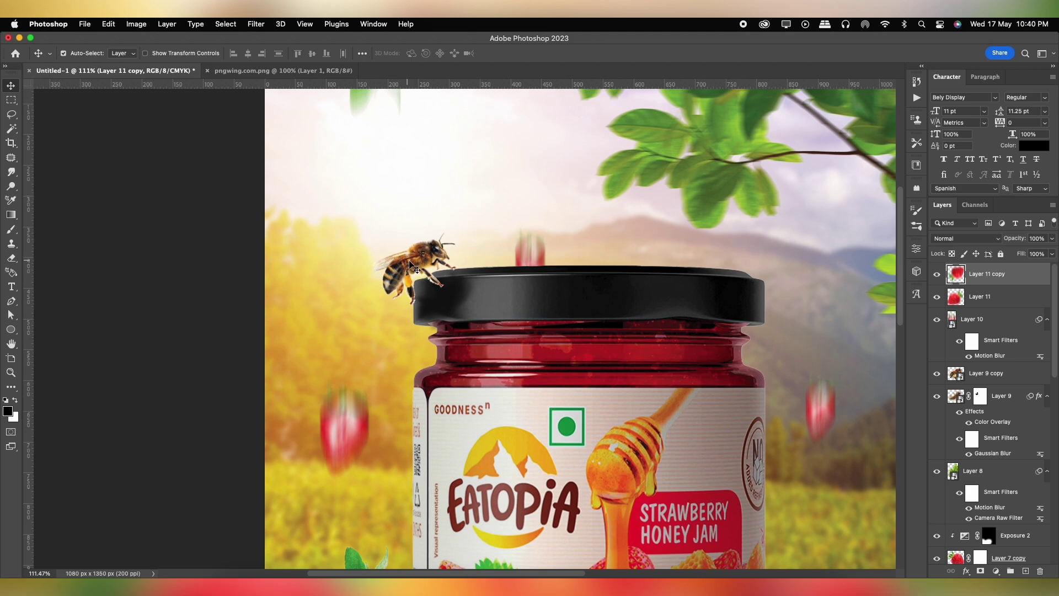
# Give the Layer 9 copy bee a subtle motion blur at -46° and about 8 px.
pyautogui.click(410, 262)
pyautogui.click(254, 24)
pyautogui.moveTo(260, 166)
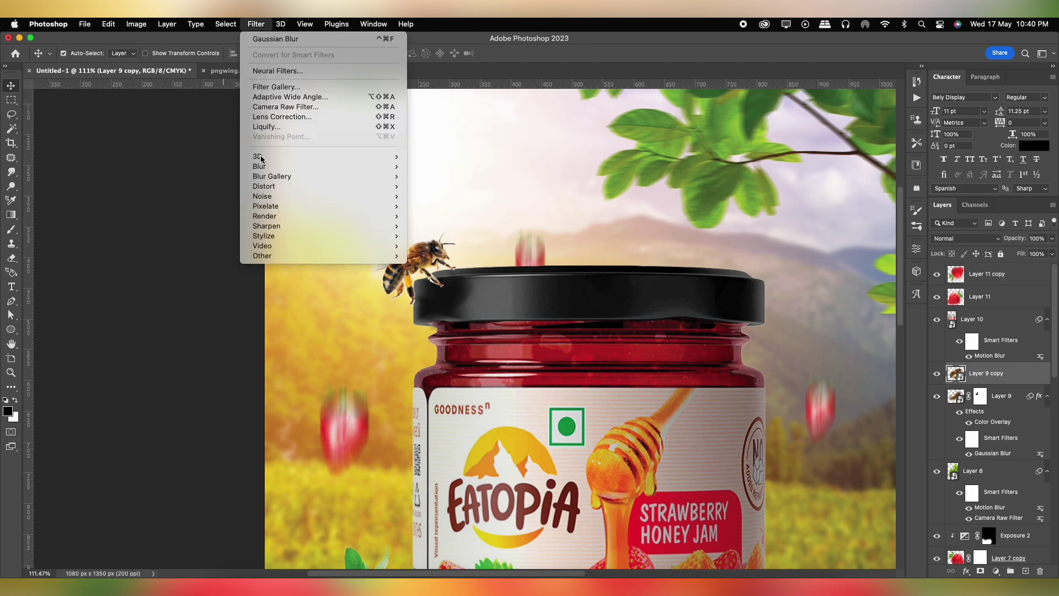
pyautogui.click(438, 227)
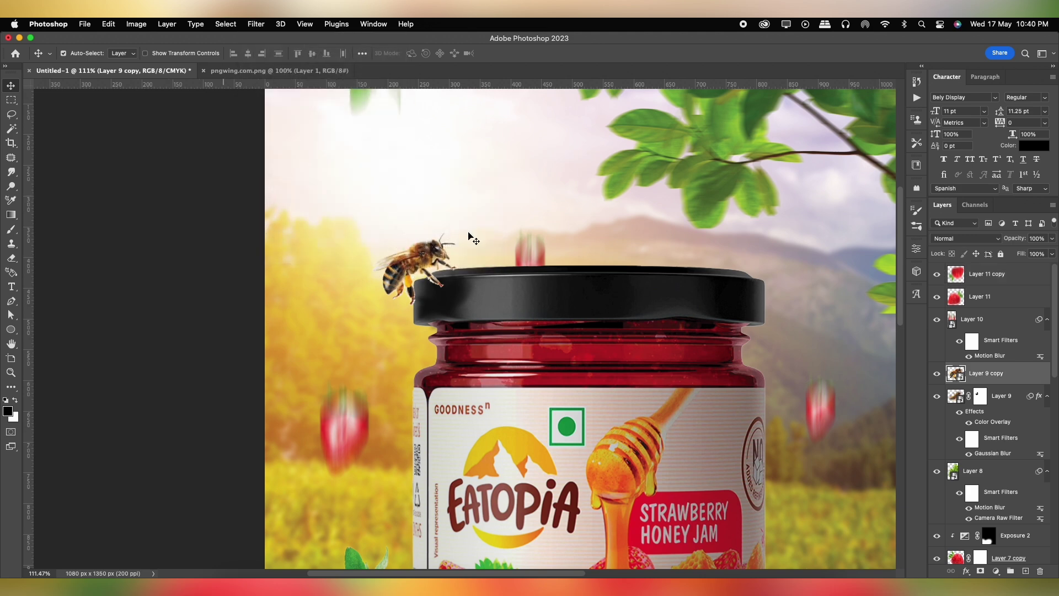
pyautogui.moveTo(713, 351); pyautogui.dragTo(682, 350)
pyautogui.moveTo(766, 324); pyautogui.dragTo(772, 320)
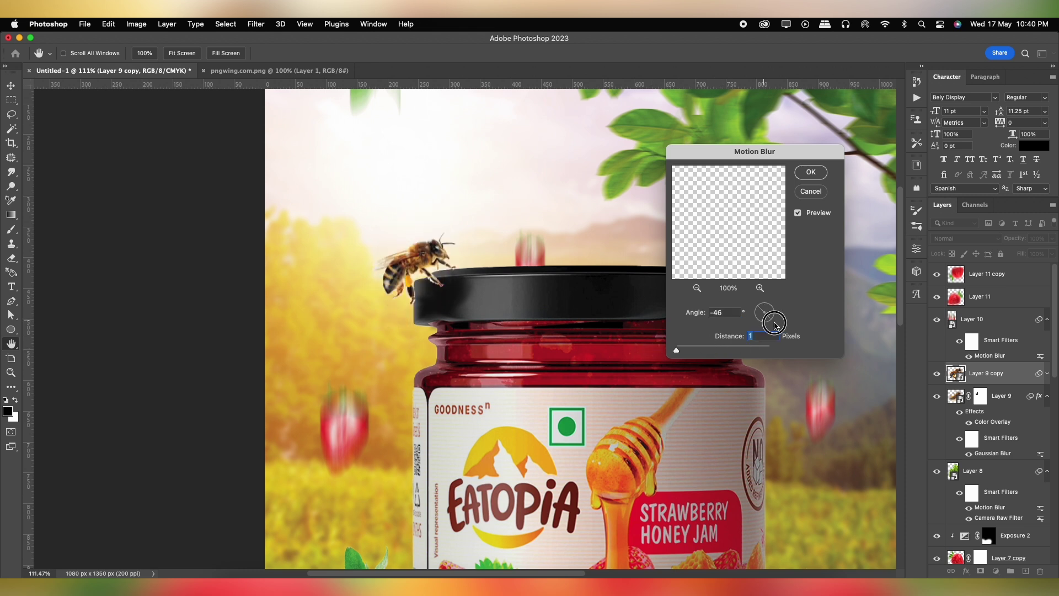
pyautogui.click(684, 351)
pyautogui.moveTo(684, 350); pyautogui.dragTo(679, 350)
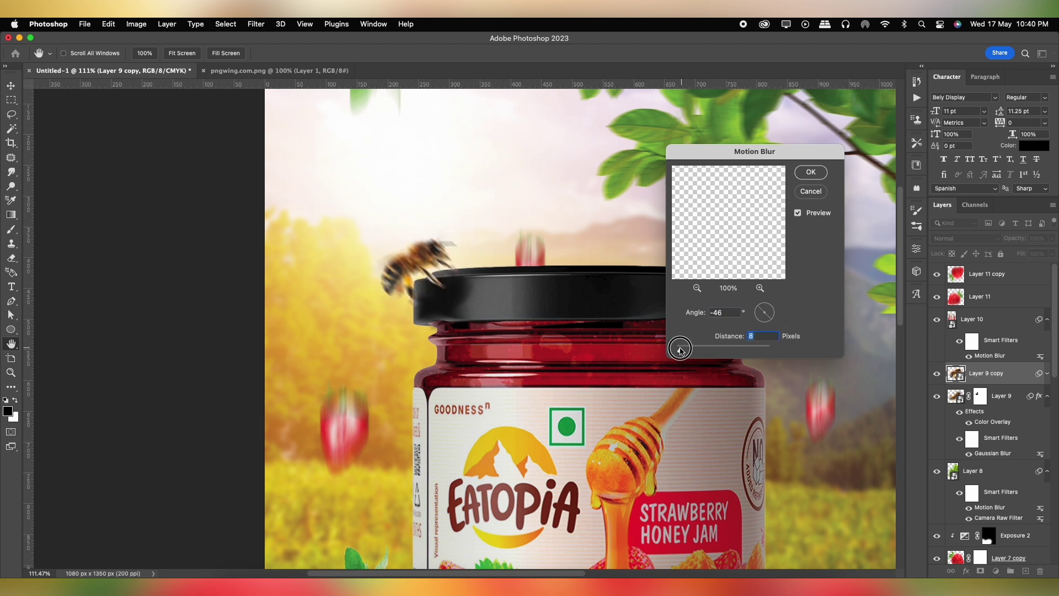
pyautogui.click(806, 173)
# Return to the Move tool and fit the whole ad on screen.
pyautogui.press('v')
pyautogui.hotkey('ctrl', '0')
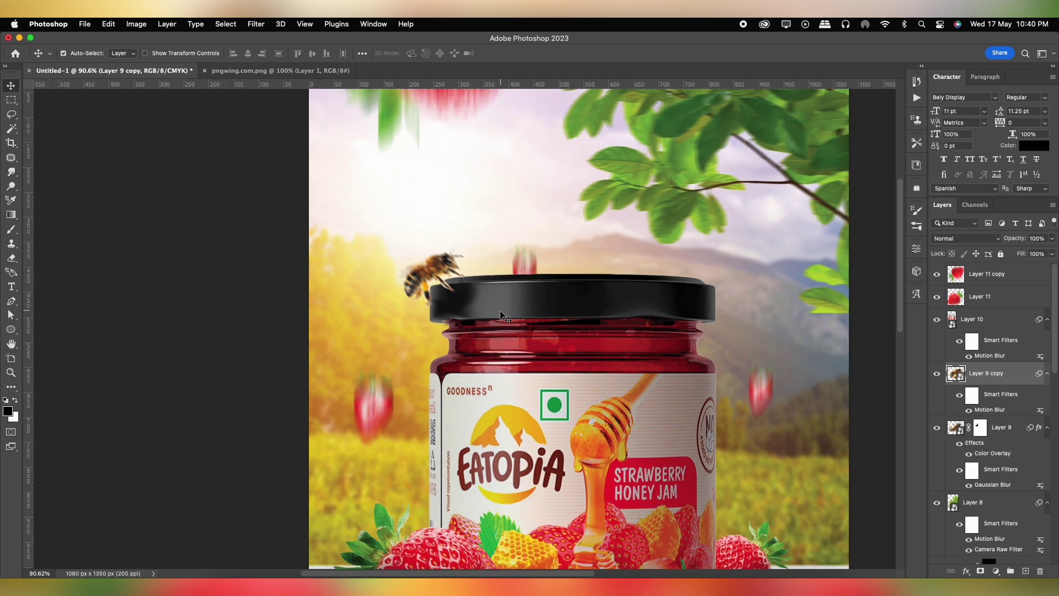
pyautogui.scroll(-2, 450, 259)
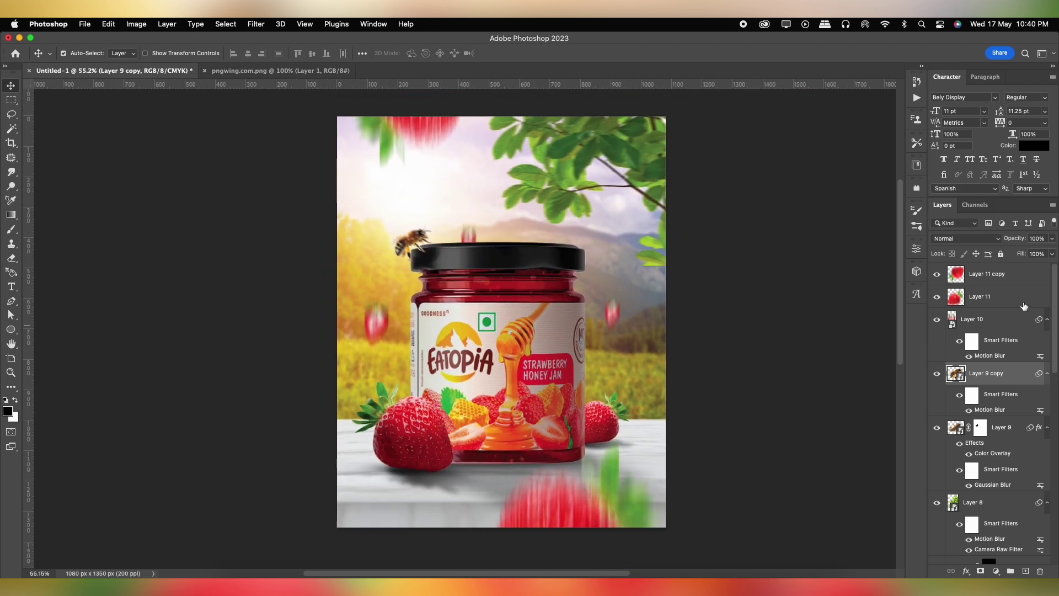
# Stamp all visible layers into a new layer, convert it to a smart object, and apply Camera Raw Filter.
pyautogui.hotkey('ctrl', 'alt', 'shift', 'e')
pyautogui.rightClick(996, 275)
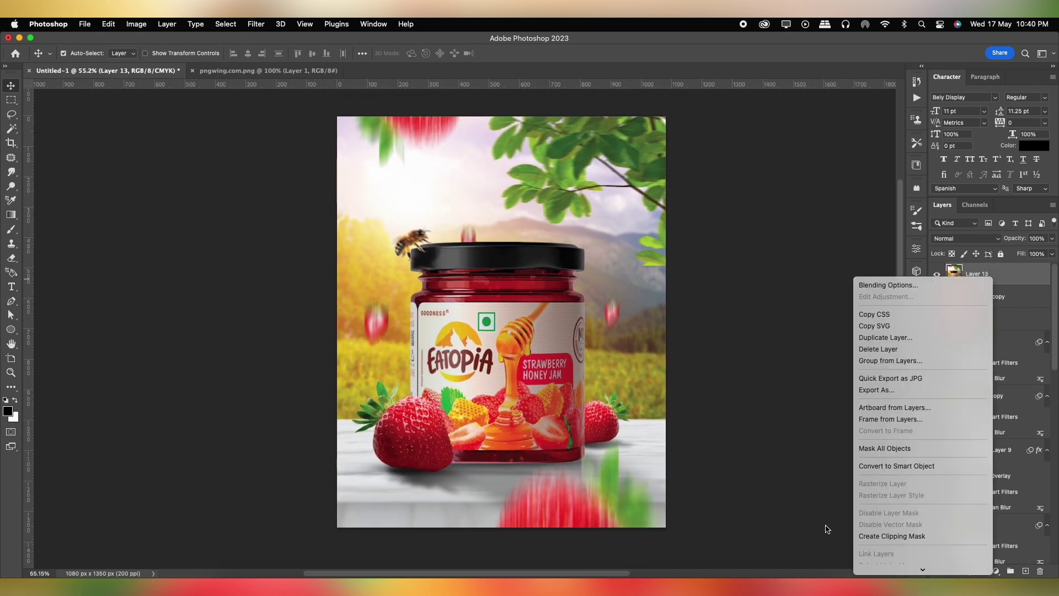
pyautogui.click(871, 466)
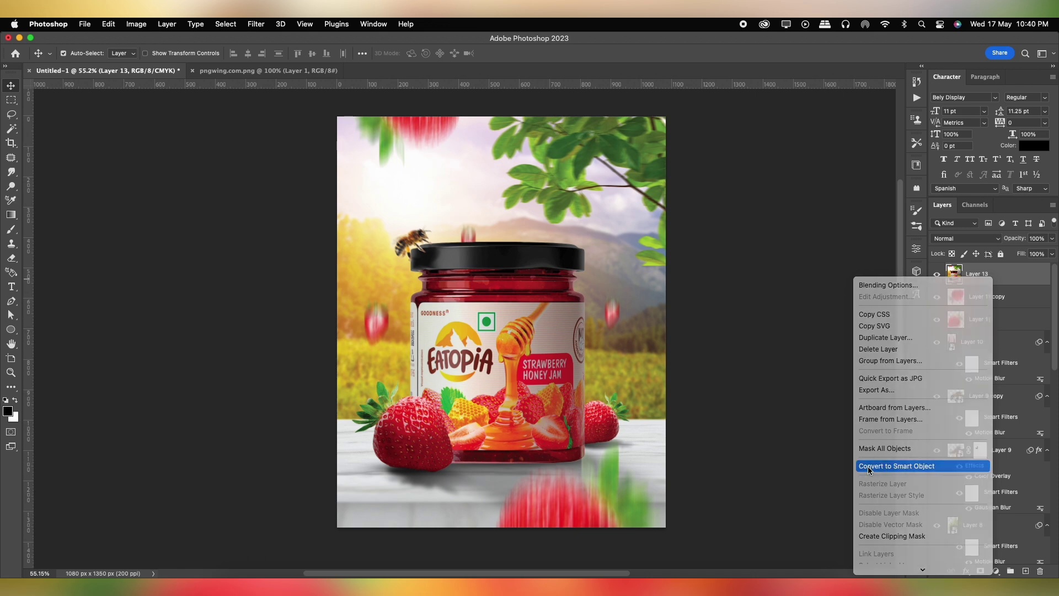
pyautogui.click(249, 23)
pyautogui.click(266, 110)
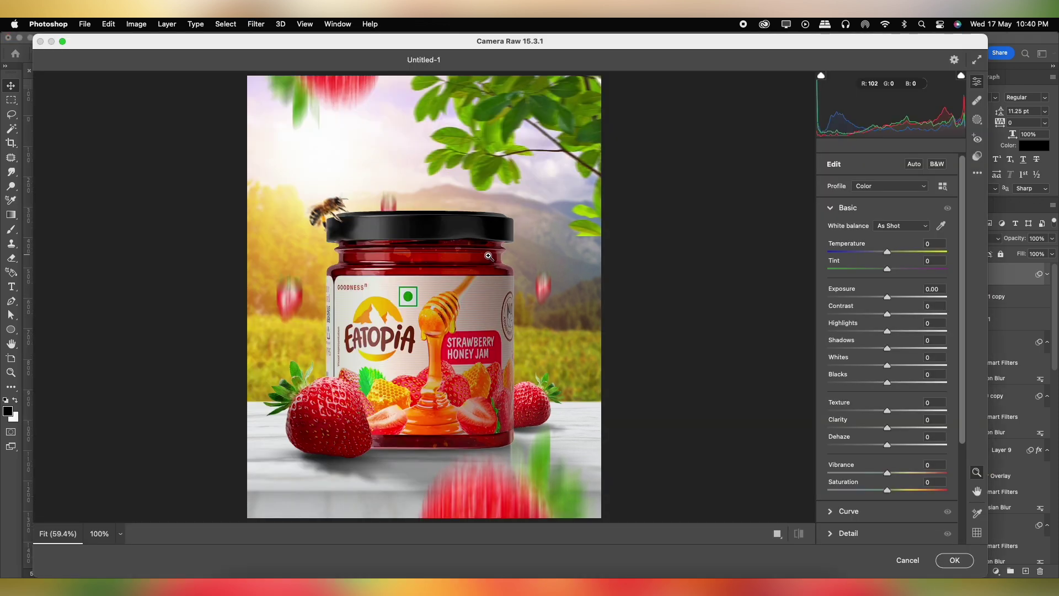
# Warm the temperature and lift exposure, texture, clarity and vibrance in Camera Raw's Basic panel.
pyautogui.moveTo(888, 252); pyautogui.dragTo(893, 253)
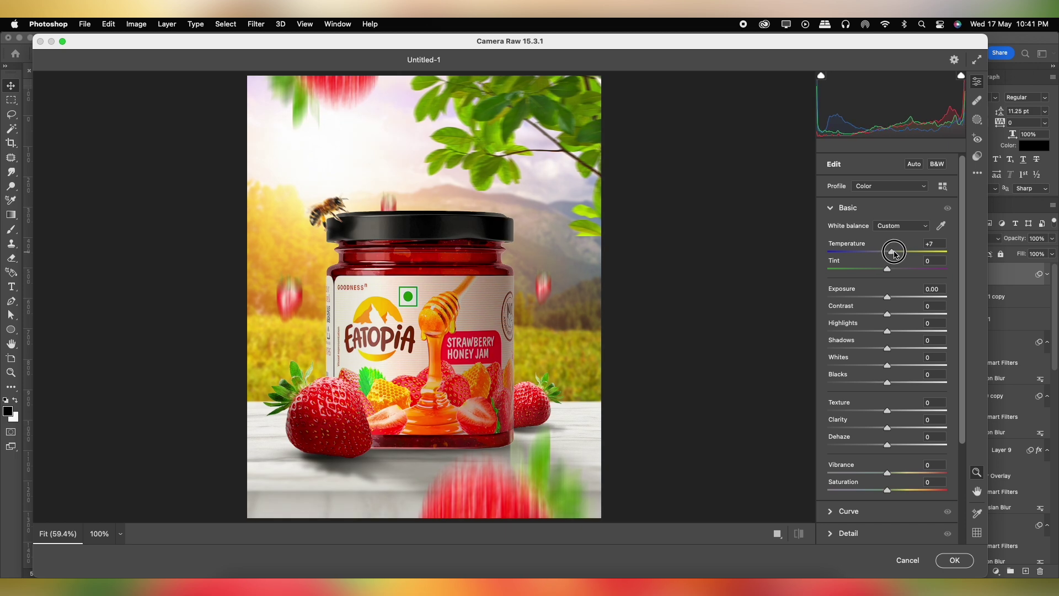
pyautogui.moveTo(888, 298)
pyautogui.mouseDown()
pyautogui.moveTo(892, 313)
pyautogui.moveTo(879, 329)
pyautogui.moveTo(901, 348)
pyautogui.moveTo(877, 367)
pyautogui.moveTo(895, 411)
pyautogui.moveTo(894, 473)
pyautogui.mouseUp()
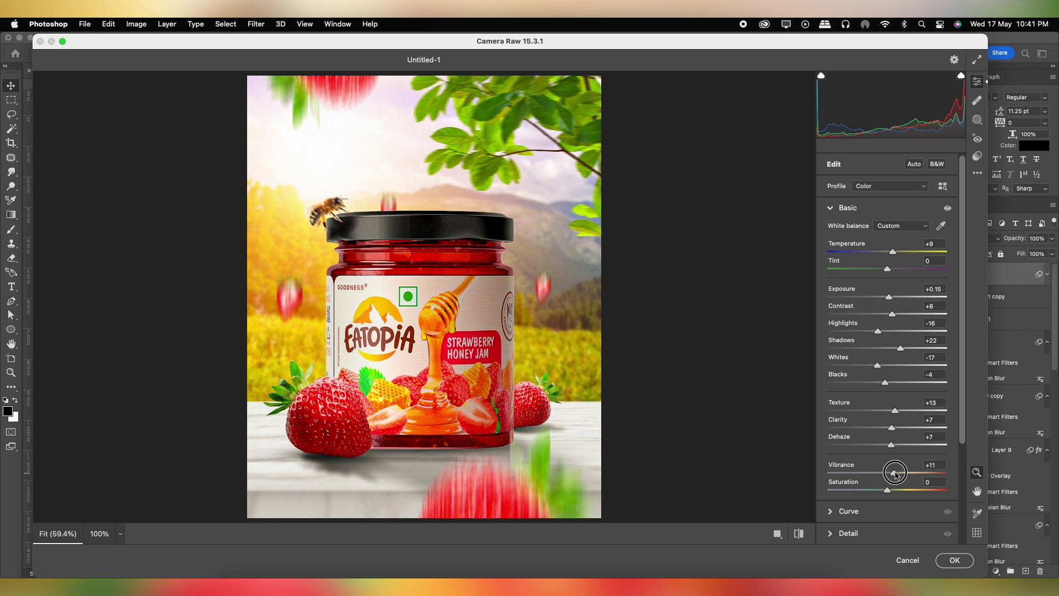
pyautogui.moveTo(969, 355); pyautogui.dragTo(896, 434)
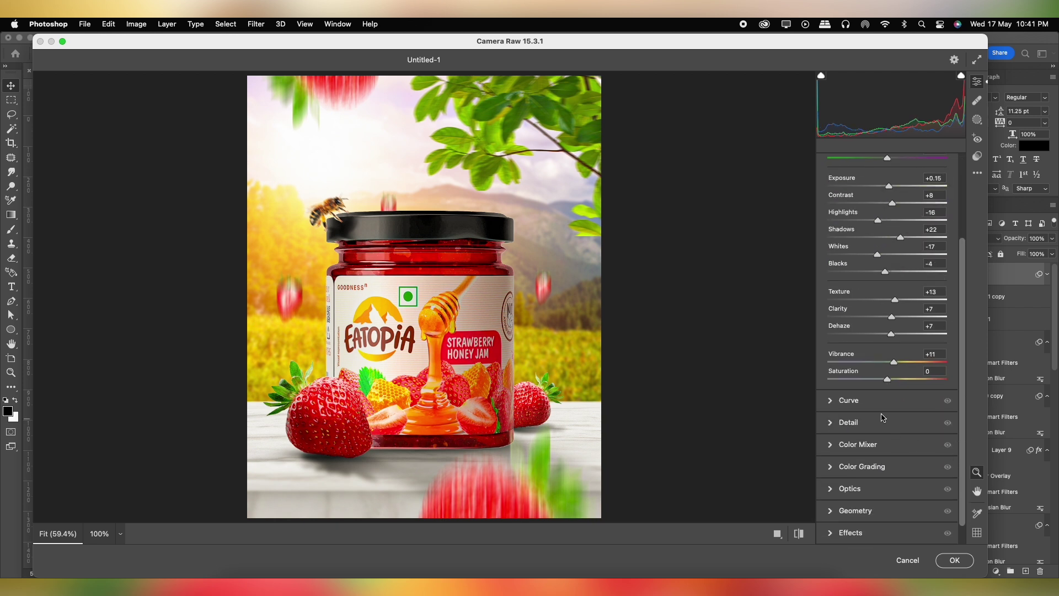
pyautogui.click(871, 401)
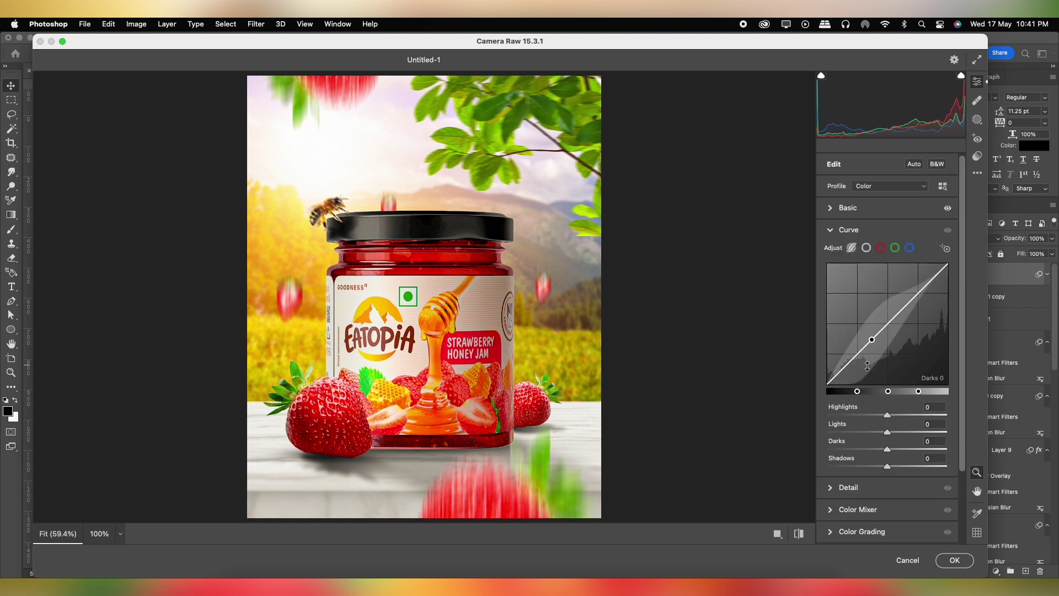
# Lower the shadows and raise the lights on the tone curve, and add light sharpening of 12.
pyautogui.moveTo(861, 359); pyautogui.dragTo(861, 363)
pyautogui.moveTo(907, 307); pyautogui.dragTo(907, 299)
pyautogui.click(855, 487)
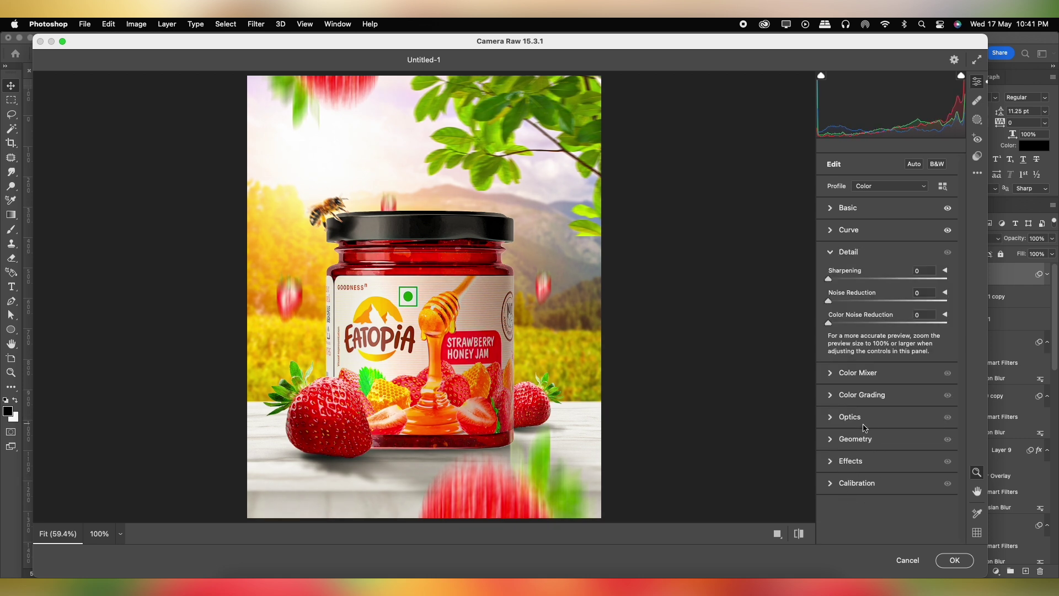
# In the Color Mixer, shift the greens' hue, lower their saturation, and adjust the yellows.
pyautogui.click(847, 379)
pyautogui.click(876, 311)
pyautogui.moveTo(887, 335); pyautogui.dragTo(917, 336)
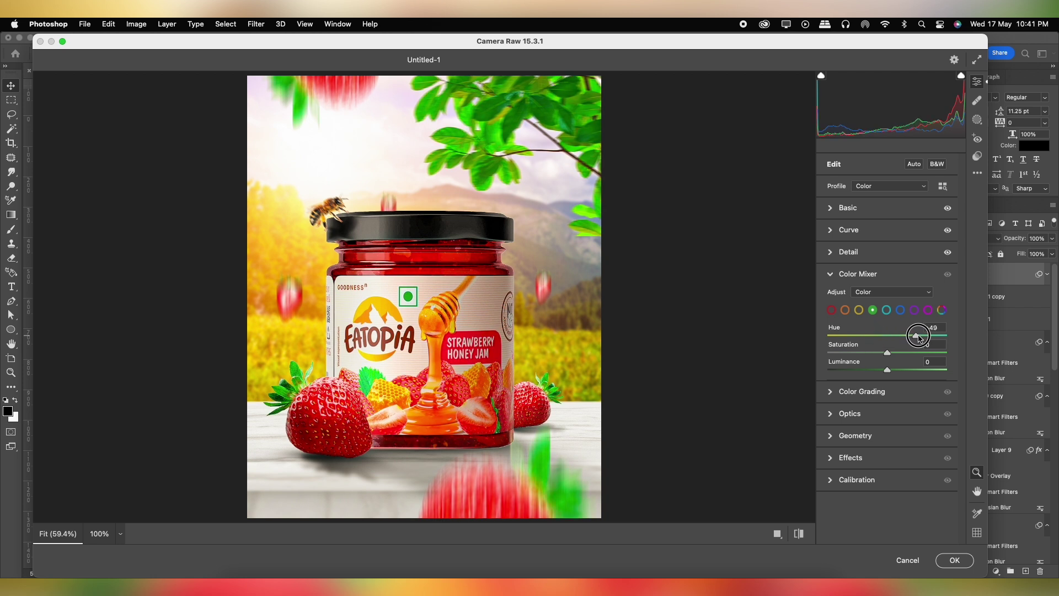
pyautogui.moveTo(918, 336)
pyautogui.mouseDown()
pyautogui.moveTo(894, 335)
pyautogui.moveTo(878, 353)
pyautogui.moveTo(891, 370)
pyautogui.moveTo(868, 353)
pyautogui.moveTo(878, 334)
pyautogui.moveTo(886, 369)
pyautogui.mouseUp()
pyautogui.click(859, 310)
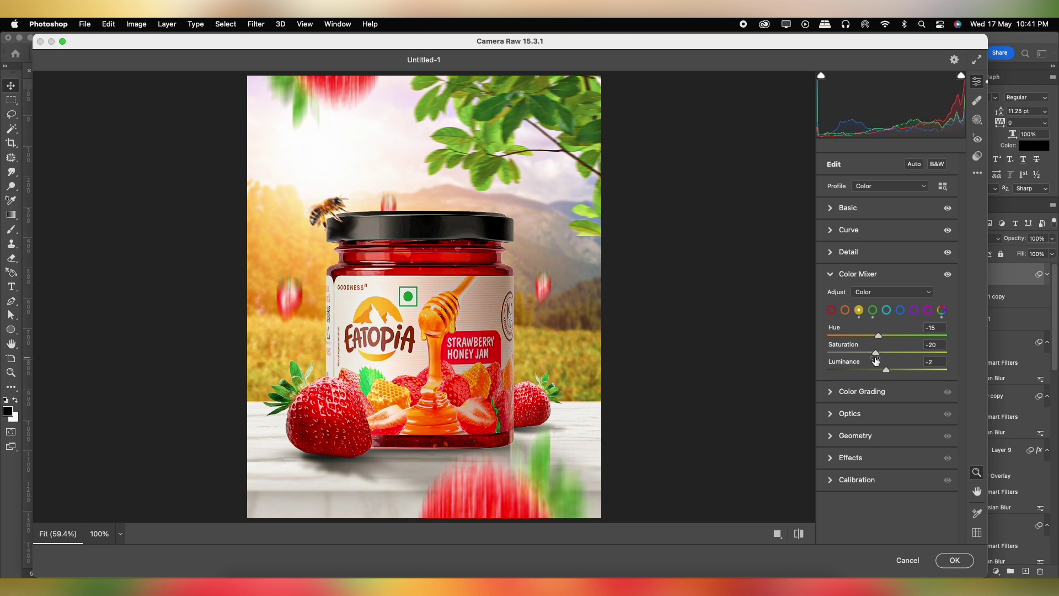
pyautogui.click(851, 398)
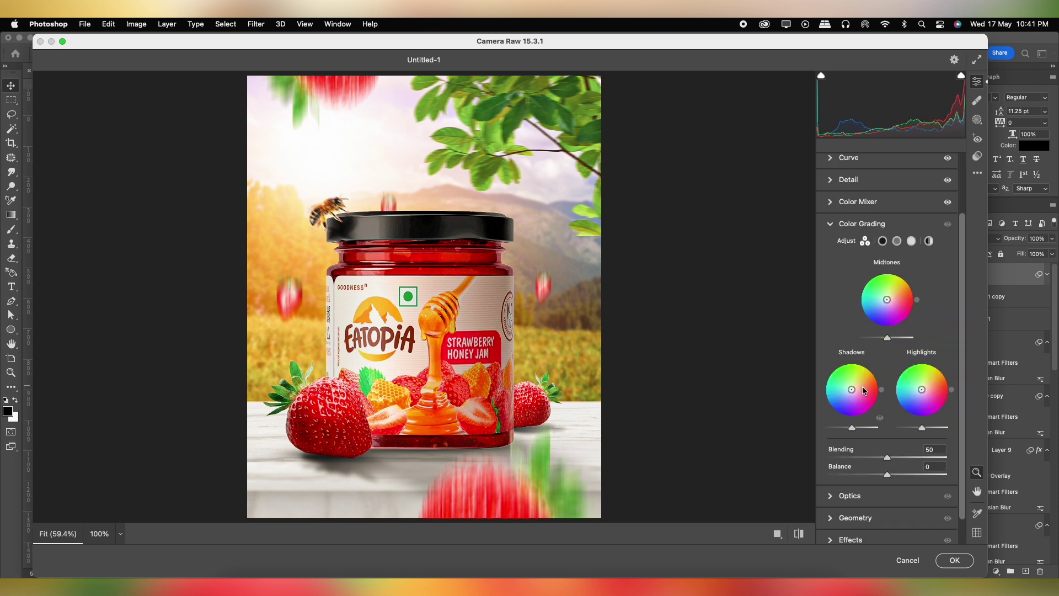
# Colour-grade the shadows toward blue and the highlights toward yellow.
pyautogui.moveTo(851, 390)
pyautogui.mouseDown()
pyautogui.moveTo(840, 394)
pyautogui.moveTo(843, 426)
pyautogui.mouseUp()
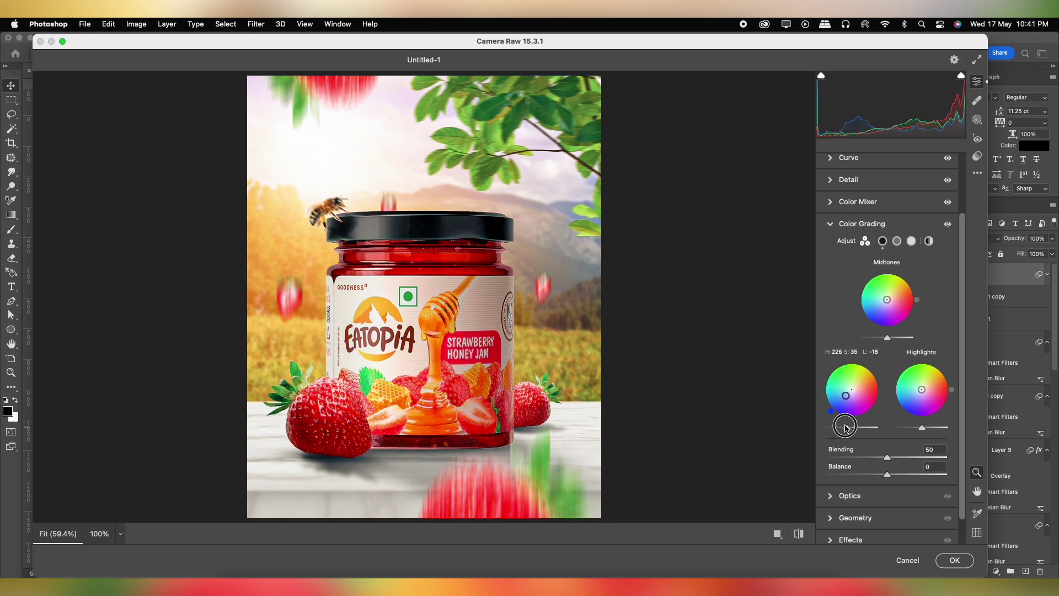
pyautogui.moveTo(925, 390); pyautogui.dragTo(925, 430)
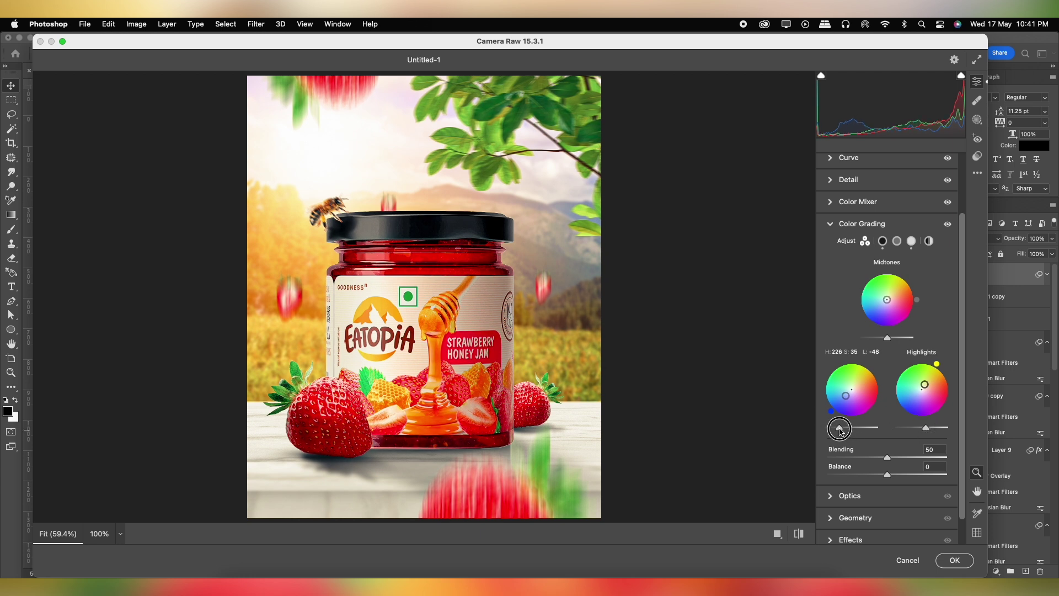
pyautogui.scroll(-1, 367, 351)
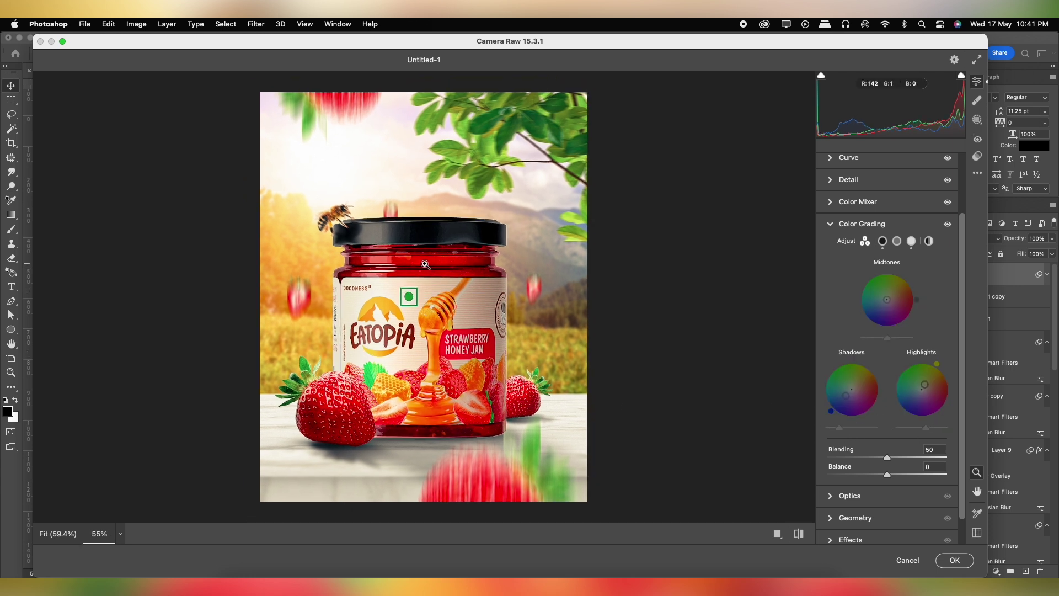
pyautogui.scroll(-1, 425, 265)
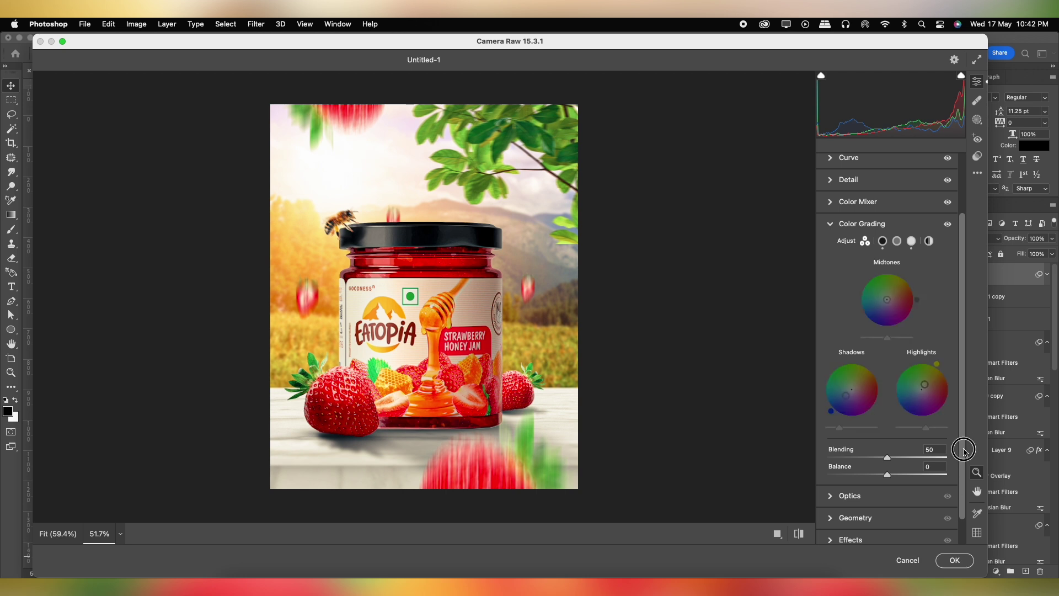
pyautogui.scroll(-1, 944, 537)
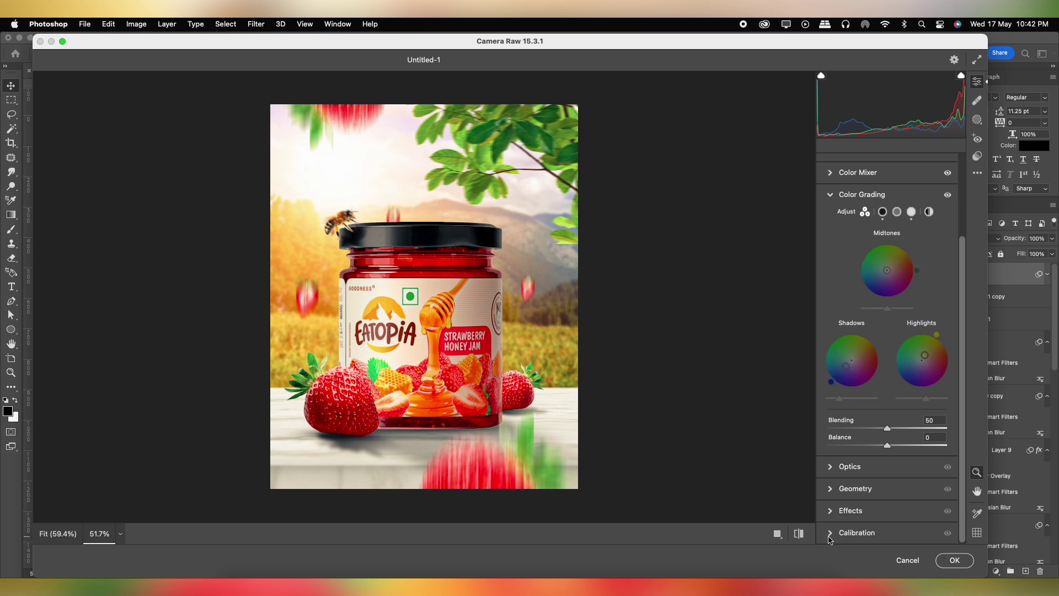
# Add a -40 vignette and apply the Camera Raw grade to the merged layer.
pyautogui.click(839, 512)
pyautogui.moveTo(887, 411); pyautogui.dragTo(865, 411)
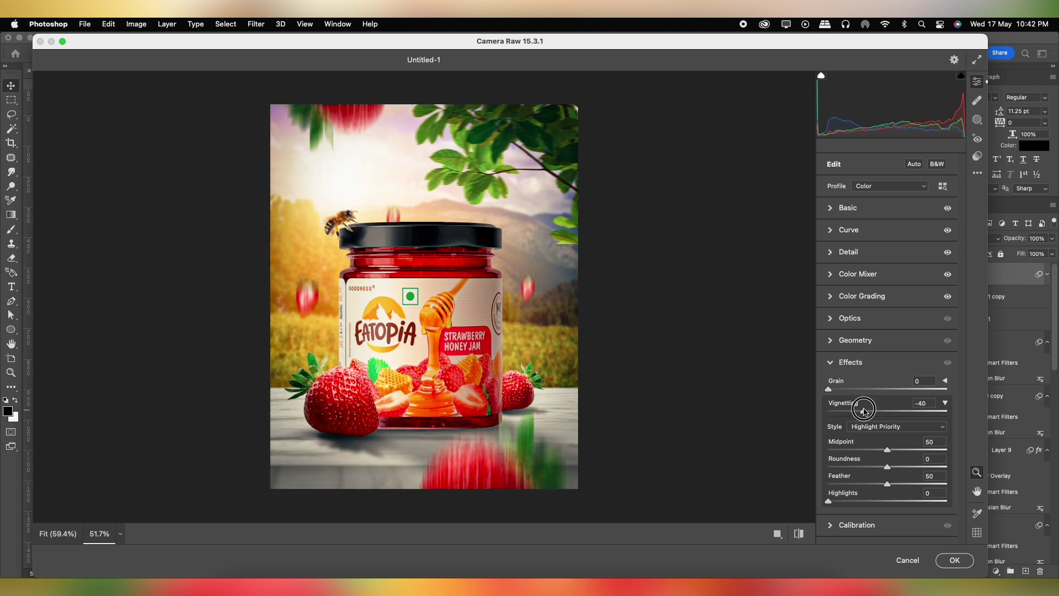
pyautogui.click(954, 560)
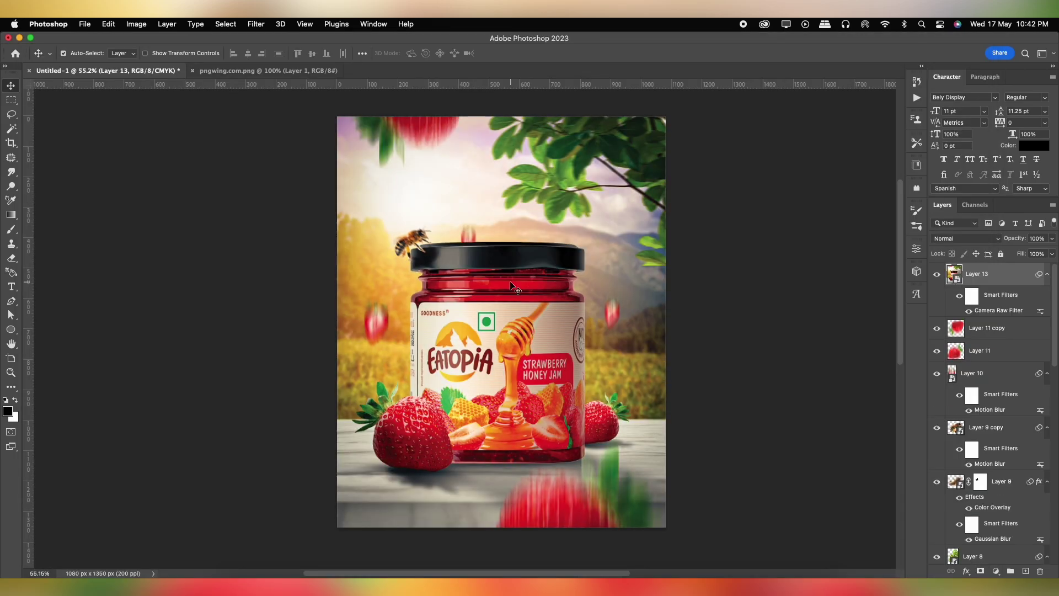